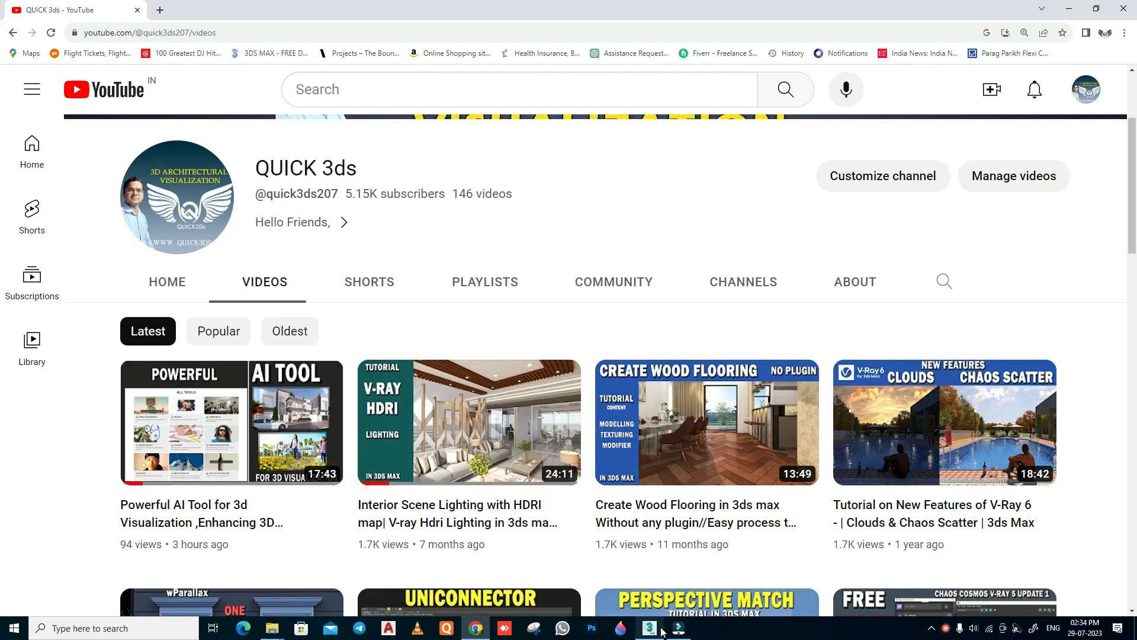
Switch to 3ds Max and show the scene in the Top view, framing the building, road and trees
{"action": "mouse_move", "coordinate": [650, 630]}
{"action": "left_click", "coordinate": [650, 602]}
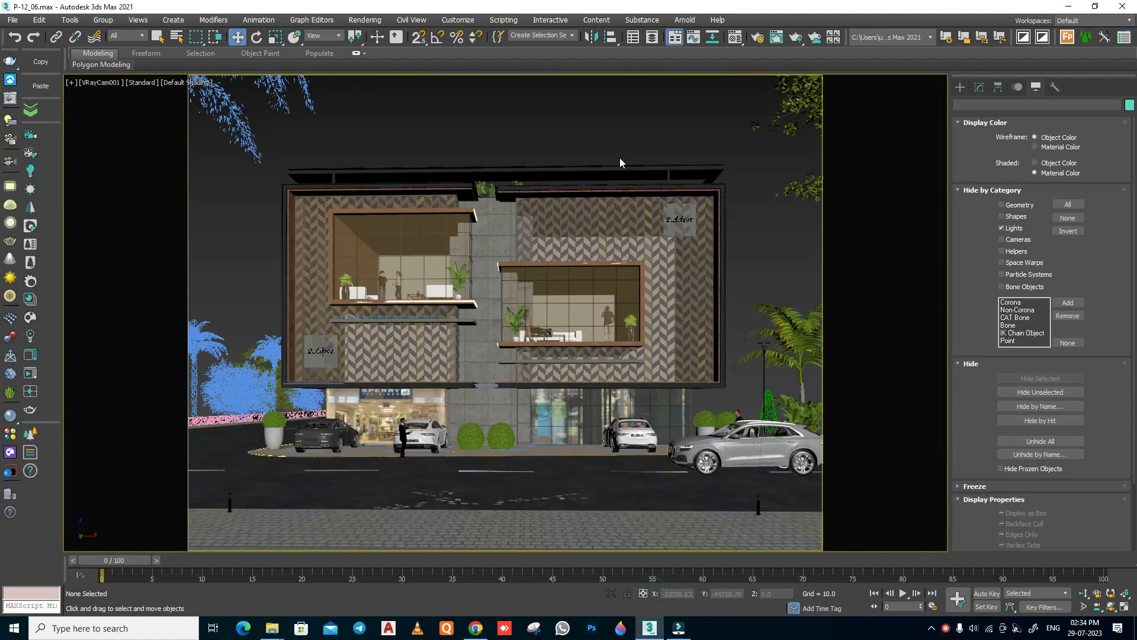
{"action": "right_click", "coordinate": [625, 118]}
{"action": "left_click", "coordinate": [649, 129]}
{"action": "left_click", "coordinate": [625, 114]}
{"action": "key", "text": "t"}
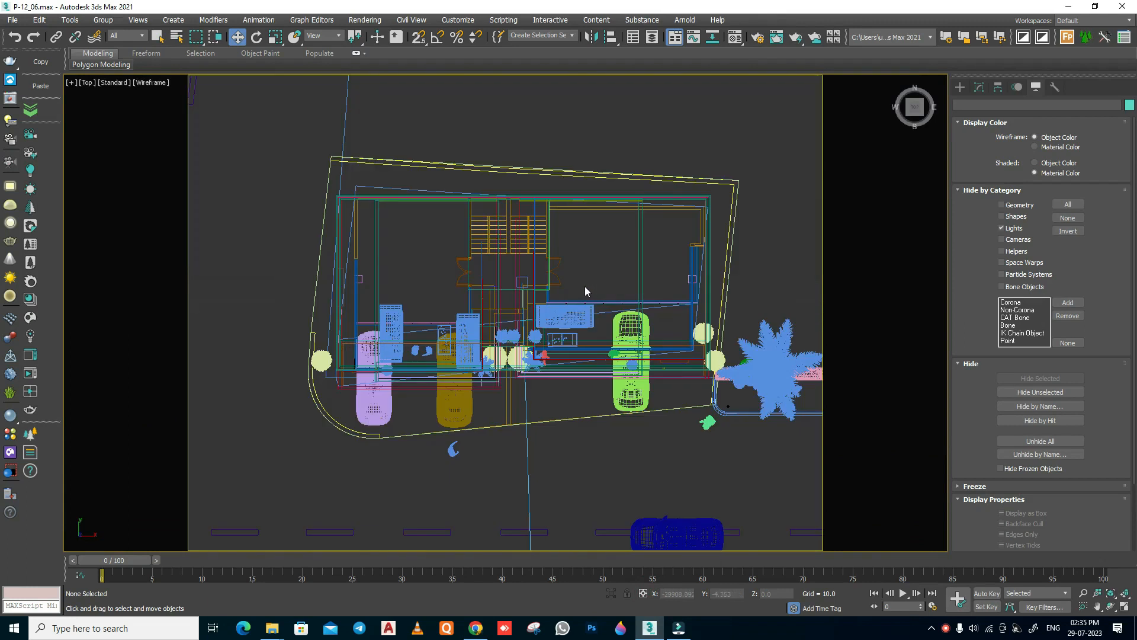
{"action": "middle_click_drag", "start_coordinate": [578, 405], "coordinate": [570, 336]}
{"action": "scroll", "coordinate": [573, 377], "scroll_direction": "down", "scroll_amount": 8}
{"action": "middle_click_drag", "start_coordinate": [649, 516], "coordinate": [596, 413]}
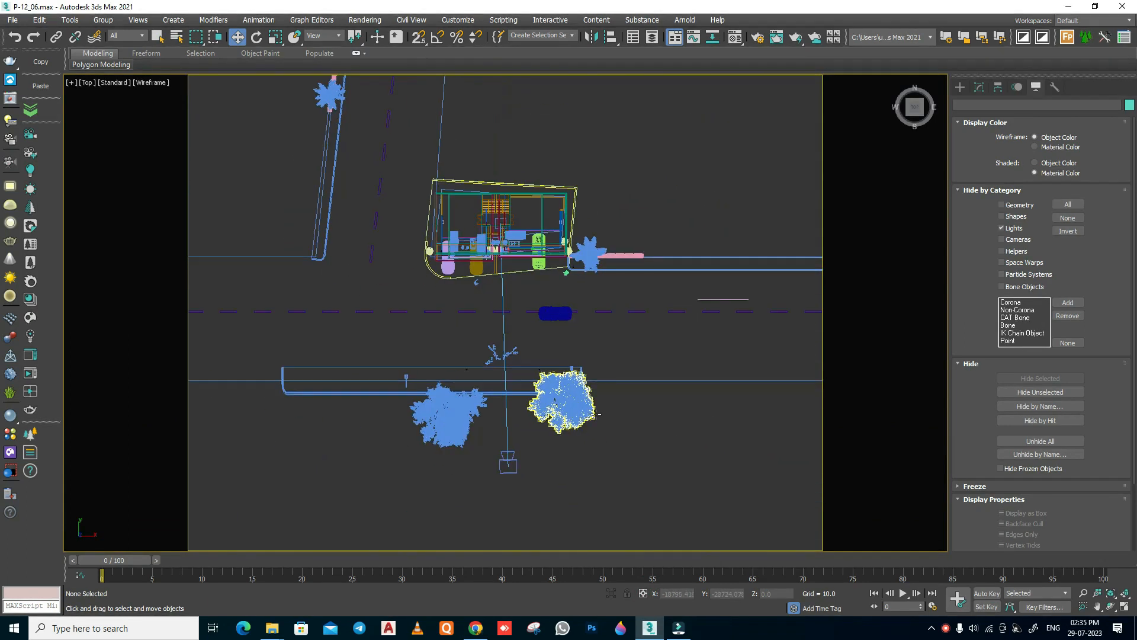
Draw a three-point Line spline from the road's east part, past the blue car, to the front of the building
{"action": "left_click", "coordinate": [961, 89]}
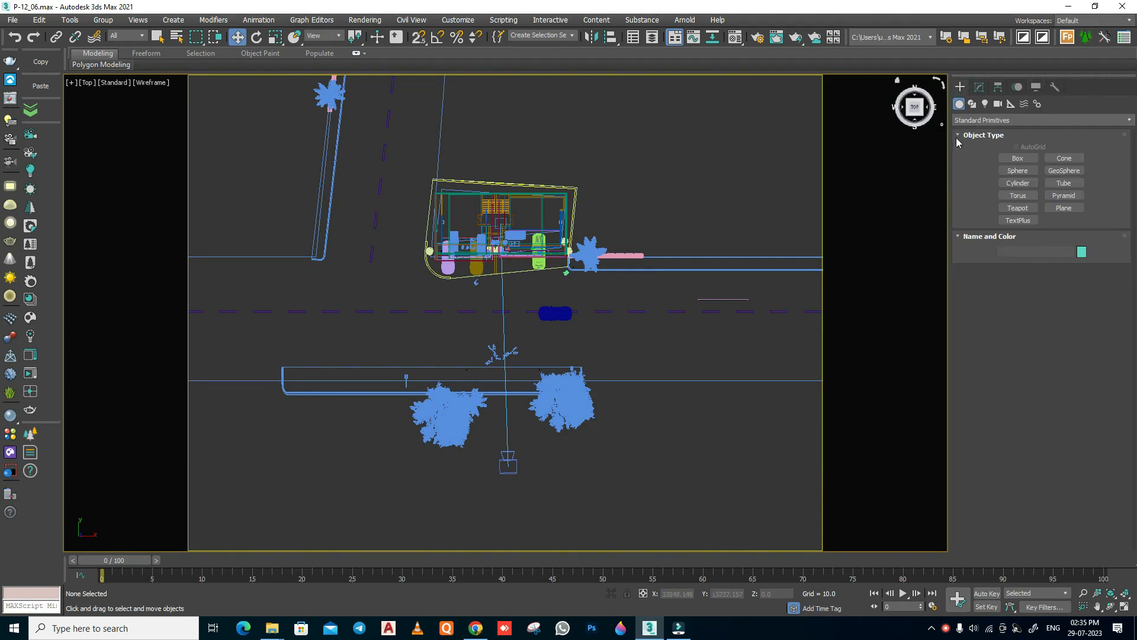
{"action": "left_click", "coordinate": [972, 104]}
{"action": "middle_click_drag", "start_coordinate": [600, 308], "coordinate": [601, 304]}
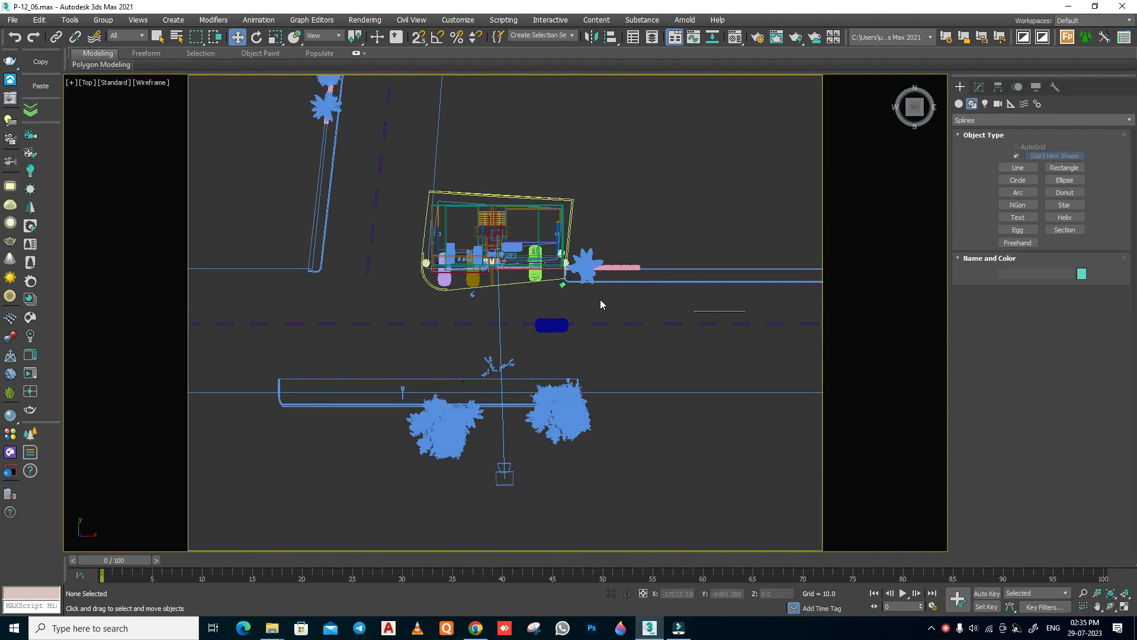
{"action": "left_click", "coordinate": [1017, 167]}
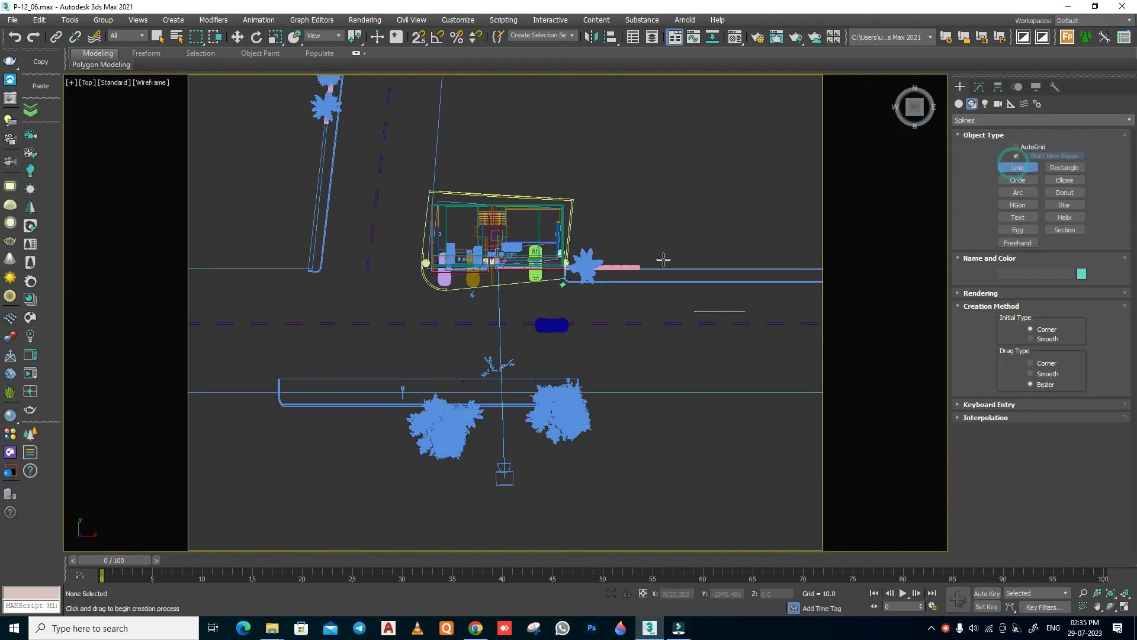
{"action": "middle_click_drag", "start_coordinate": [652, 330], "coordinate": [660, 378]}
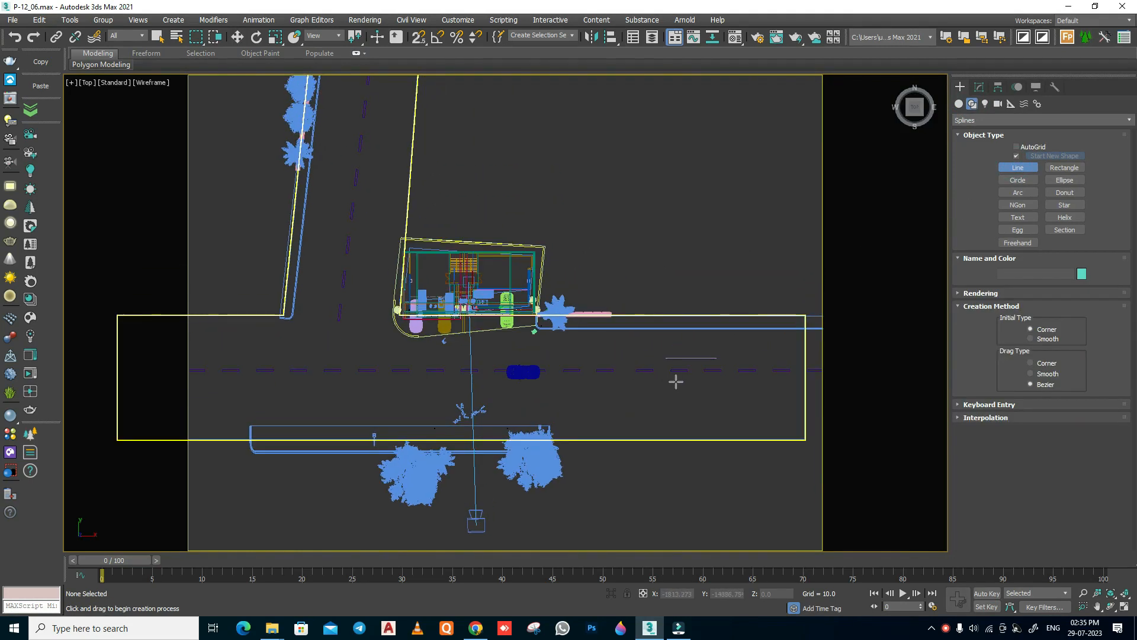
{"action": "left_click", "coordinate": [725, 383]}
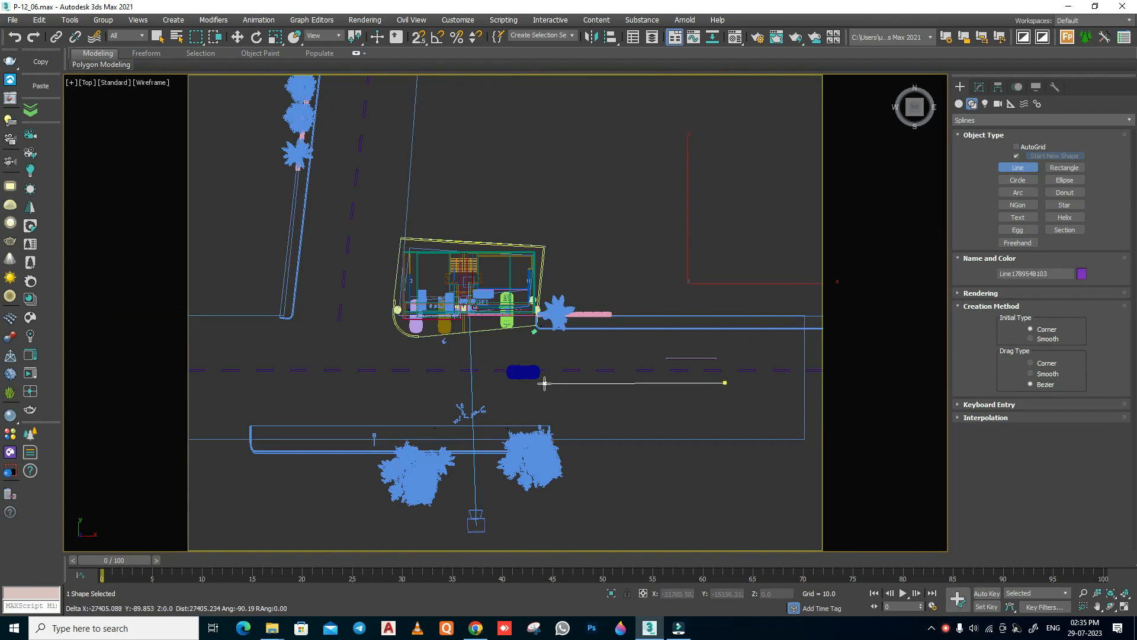
{"action": "left_click", "coordinate": [525, 389]}
{"action": "left_click", "coordinate": [458, 348]}
{"action": "right_click", "coordinate": [538, 399]}
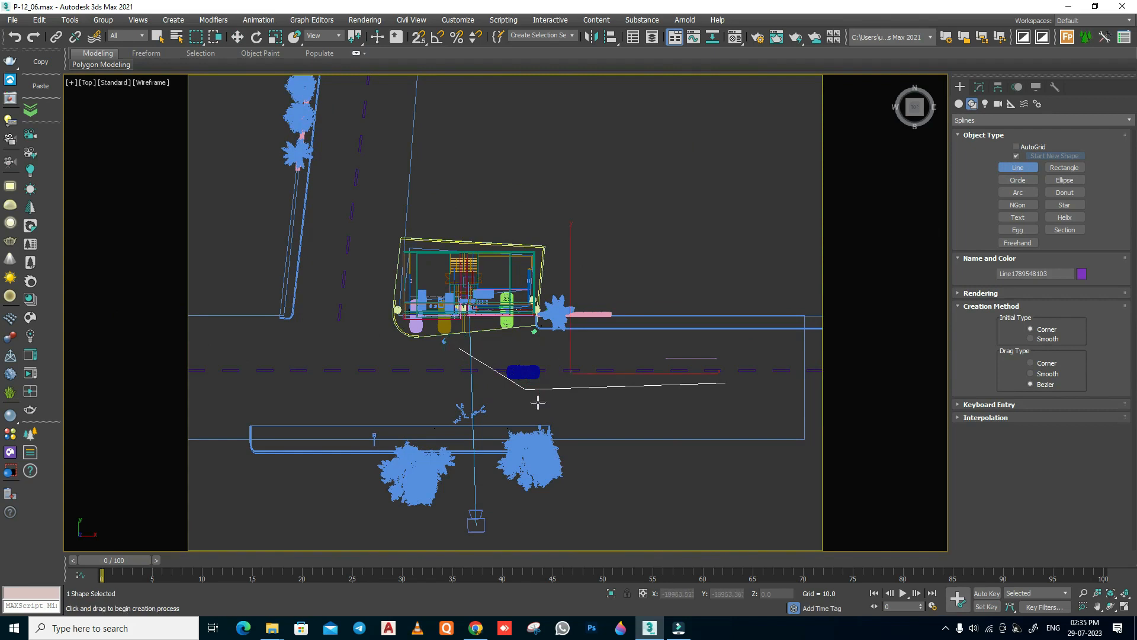
Convert the line's middle vertex to Smooth so the path bends in a curve
{"action": "left_click", "coordinate": [980, 88]}
{"action": "left_click", "coordinate": [959, 211]}
{"action": "left_click", "coordinate": [980, 222]}
{"action": "left_click", "coordinate": [526, 390]}
{"action": "right_click", "coordinate": [577, 352]}
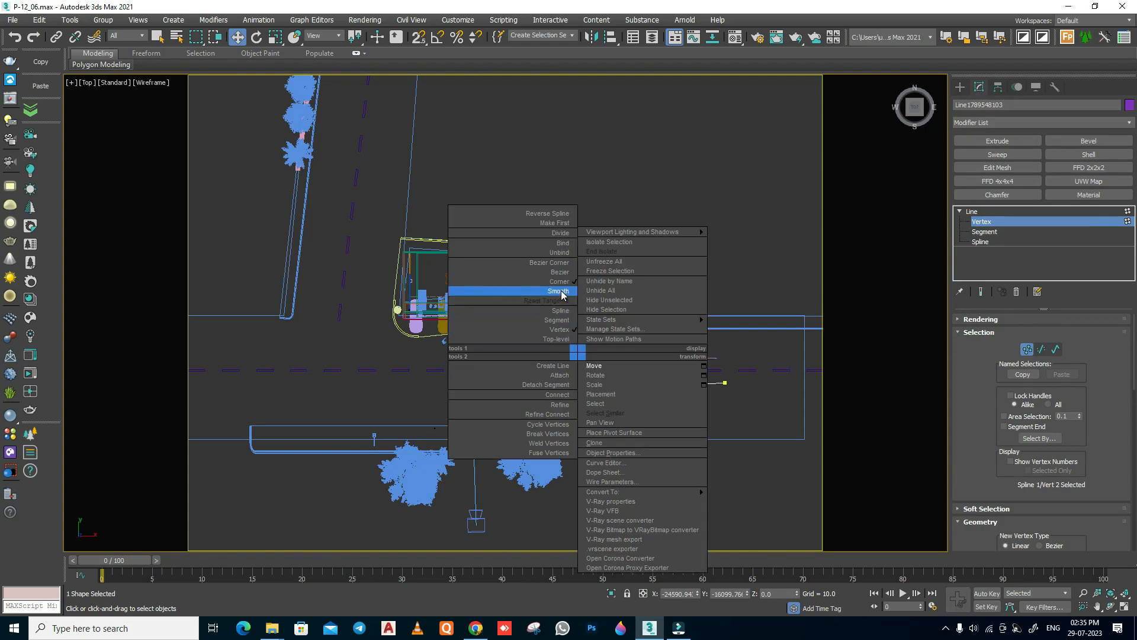
{"action": "left_click", "coordinate": [559, 292]}
{"action": "scroll", "coordinate": [542, 391], "scroll_direction": "up", "scroll_amount": 3}
{"action": "scroll", "coordinate": [537, 342], "scroll_direction": "down", "scroll_amount": 2}
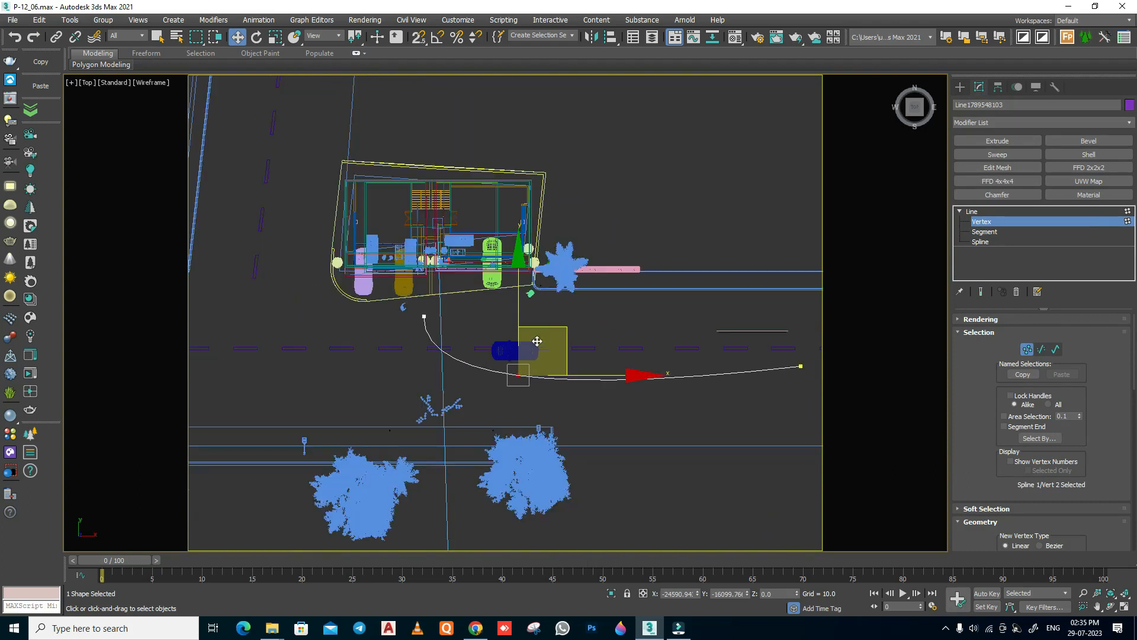
Move the line's vertices to refine the curve along the road toward the building, and leave vertex editing
{"action": "left_click_drag", "start_coordinate": [547, 330], "coordinate": [577, 317]}
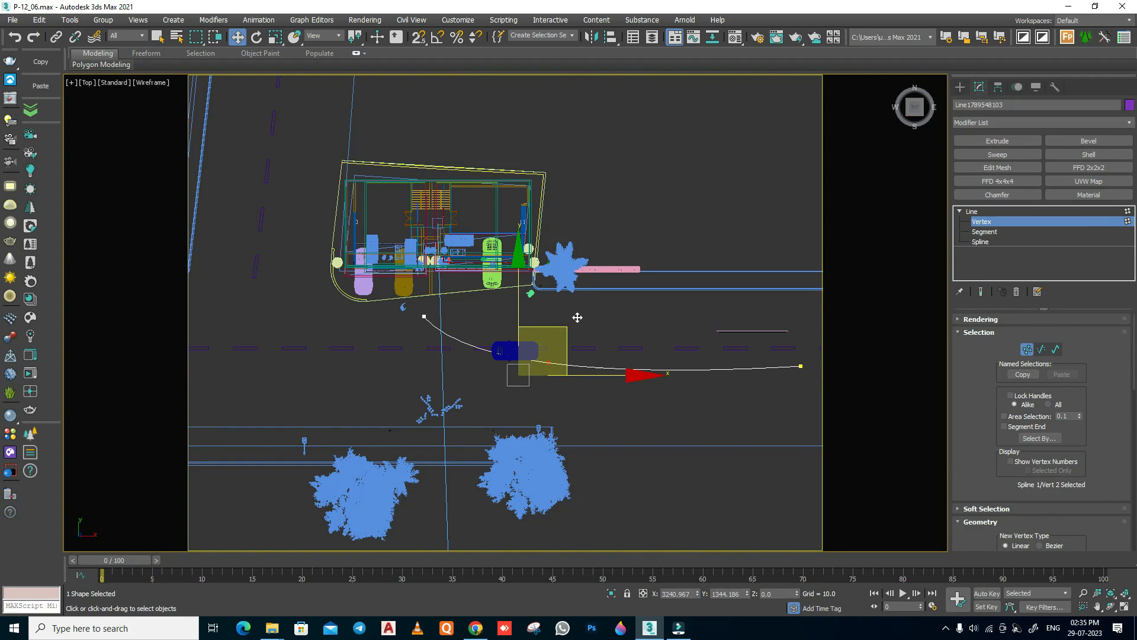
{"action": "left_click", "coordinate": [424, 317]}
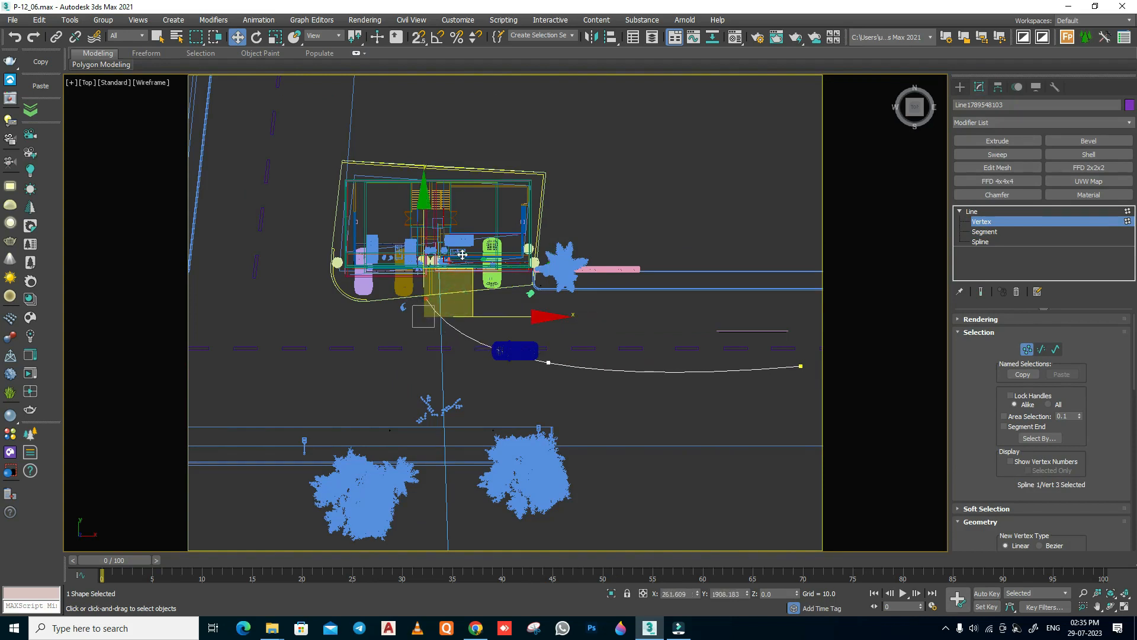
{"action": "left_click", "coordinate": [549, 362]}
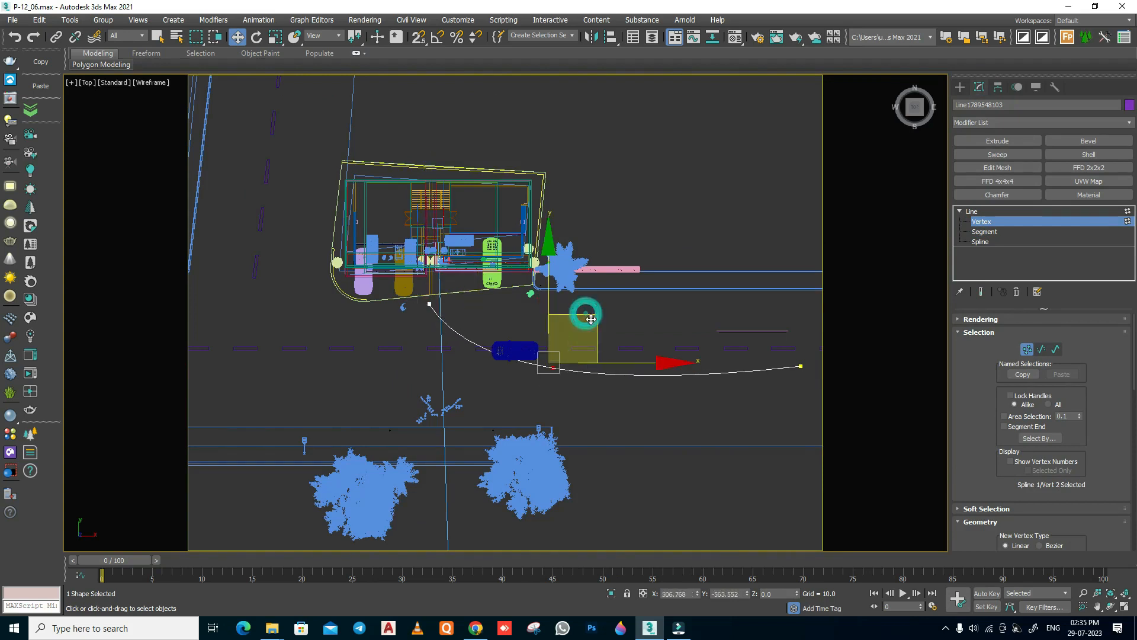
{"action": "left_click_drag", "start_coordinate": [591, 319], "coordinate": [599, 327]}
{"action": "left_click", "coordinate": [801, 366]}
{"action": "middle_click_drag", "start_coordinate": [782, 404], "coordinate": [726, 409]}
{"action": "left_click_drag", "start_coordinate": [775, 323], "coordinate": [776, 328]}
{"action": "middle_click_drag", "start_coordinate": [430, 380], "coordinate": [432, 386]}
{"action": "left_click_drag", "start_coordinate": [493, 325], "coordinate": [535, 414]}
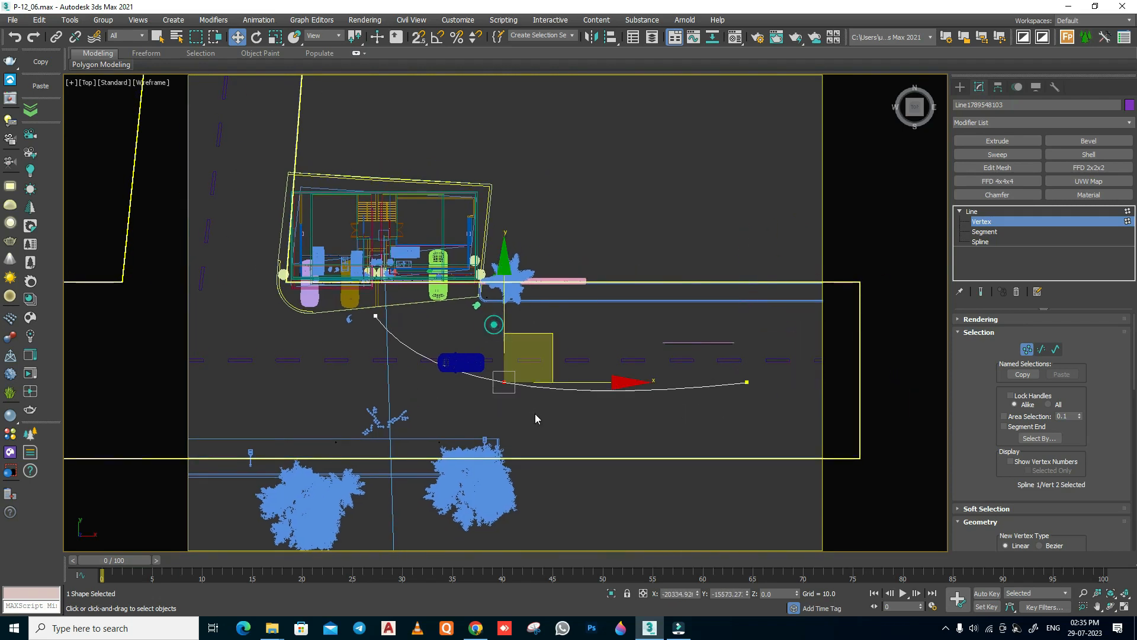
{"action": "right_click", "coordinate": [508, 379]}
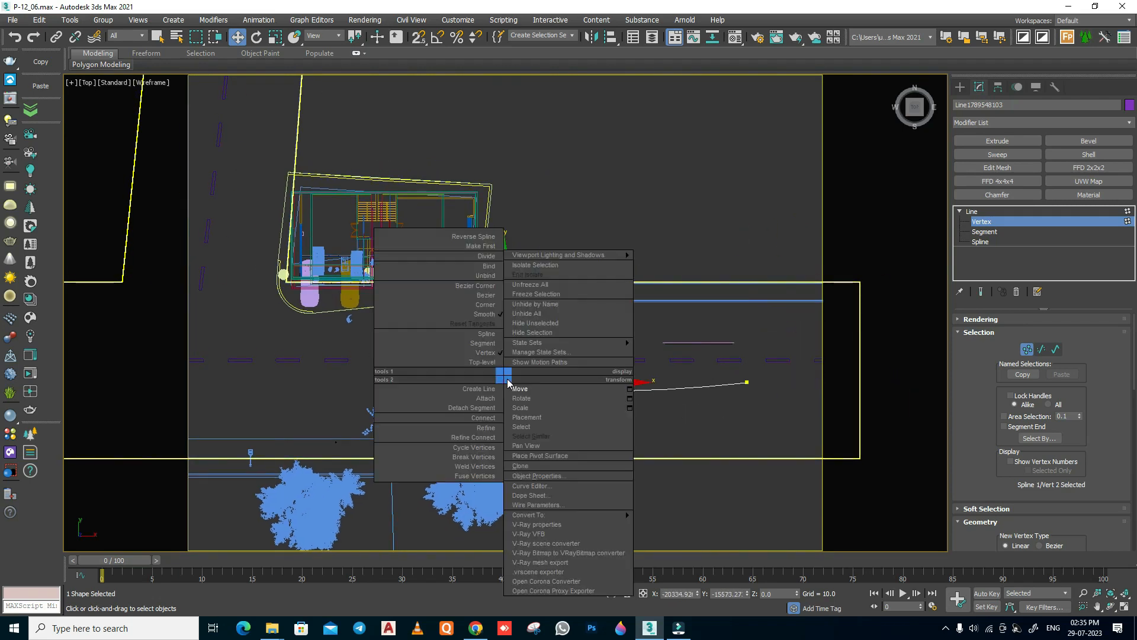
{"action": "left_click", "coordinate": [666, 303]}
{"action": "left_click_drag", "start_coordinate": [534, 332], "coordinate": [533, 327]}
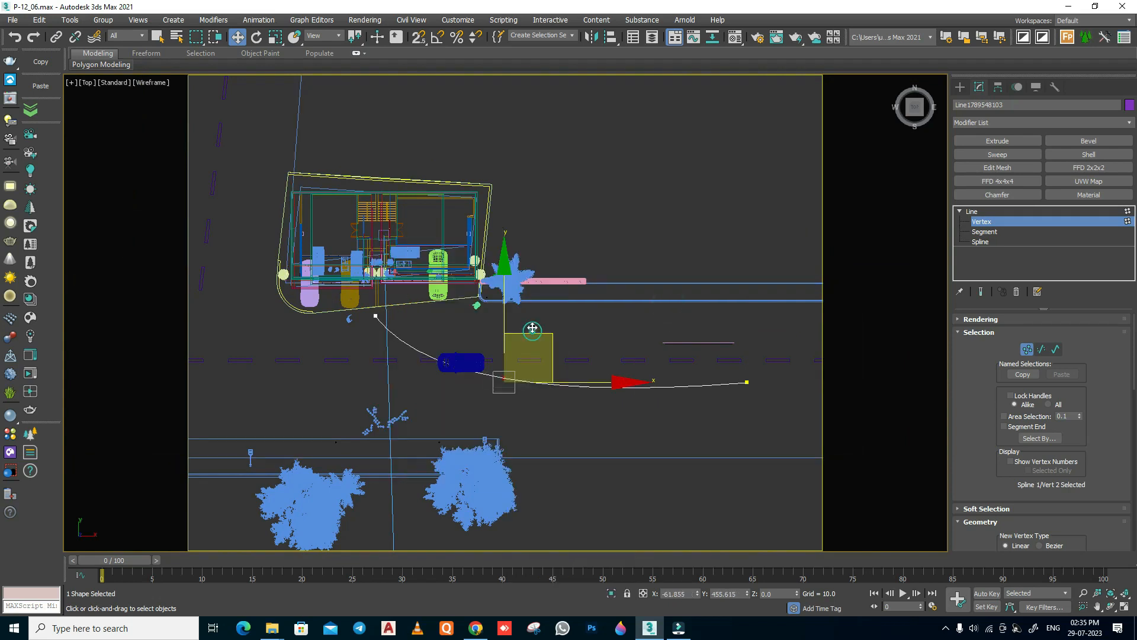
{"action": "left_click", "coordinate": [986, 212]}
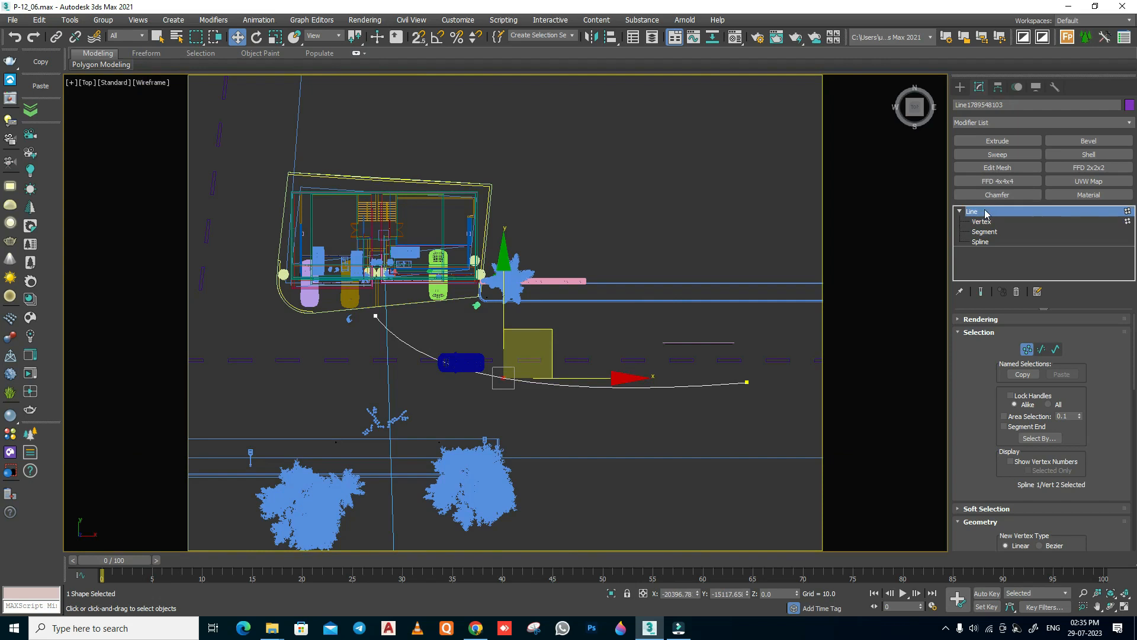
Move the blue car west along the road, clear of the curved line, and select the line
{"action": "left_click", "coordinate": [461, 365]}
{"action": "left_click_drag", "start_coordinate": [540, 384], "coordinate": [167, 395]}
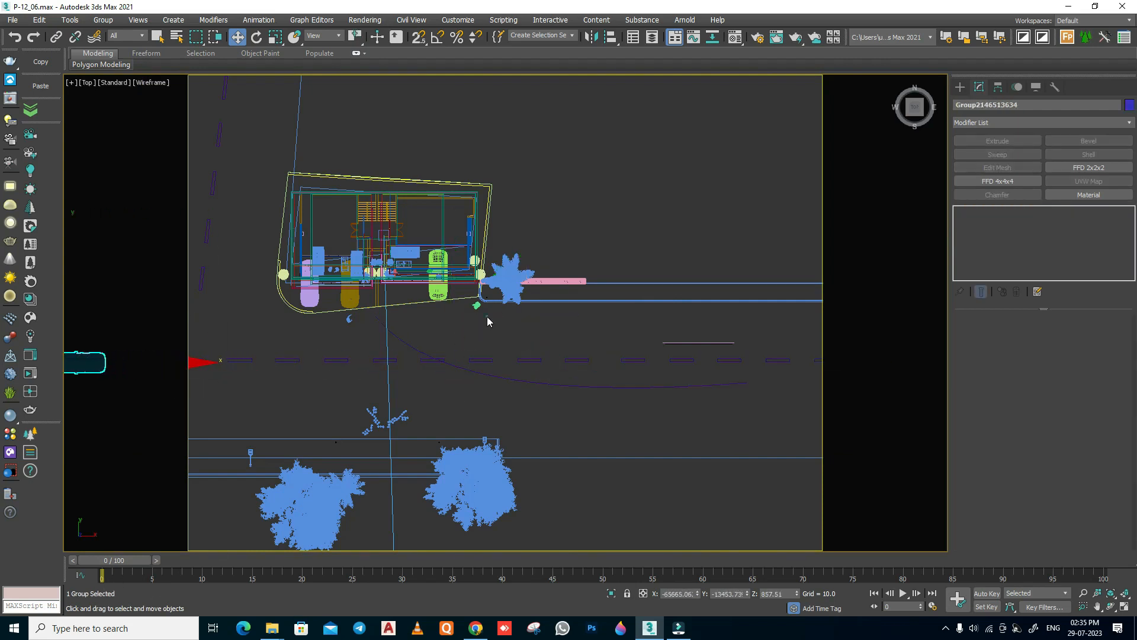
{"action": "left_click", "coordinate": [510, 376]}
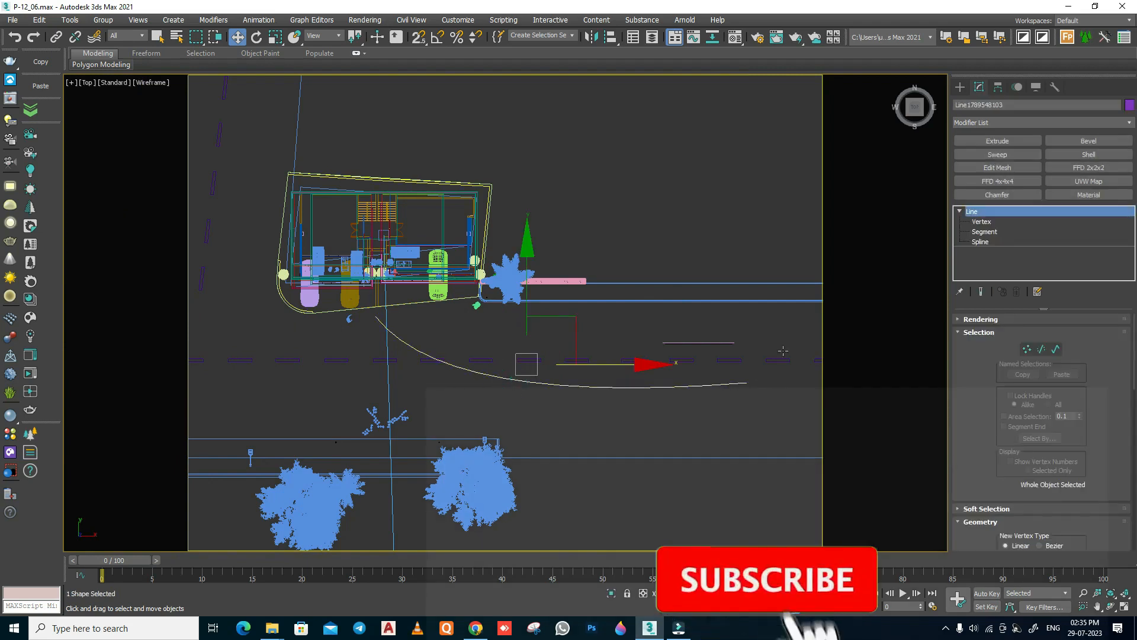
{"action": "middle_click_drag", "start_coordinate": [783, 350], "coordinate": [712, 376]}
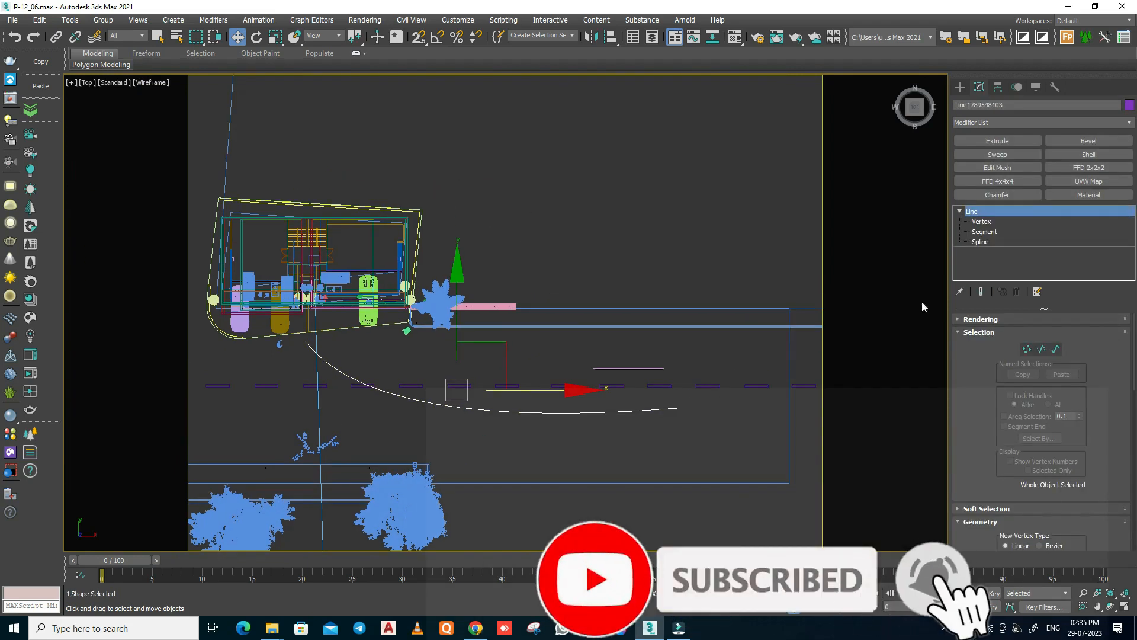
Create a VRayPhysicalCamera just beyond the curve's east end, pointing west along the road, and turn off its Targeted option
{"action": "left_click", "coordinate": [961, 88]}
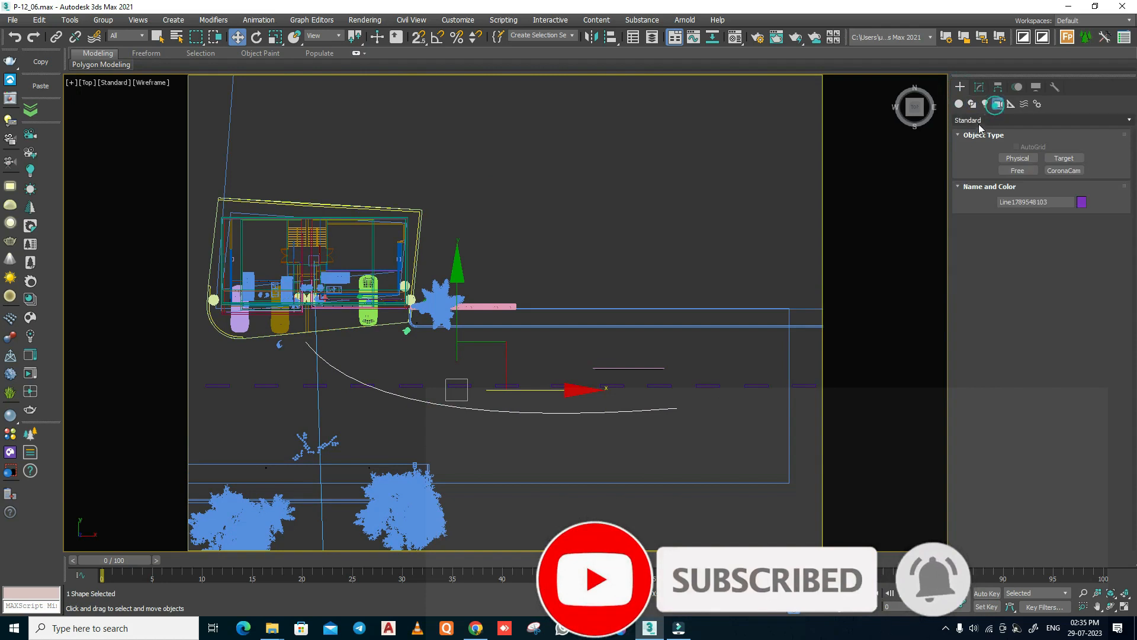
{"action": "left_click", "coordinate": [980, 123]}
{"action": "left_click", "coordinate": [972, 144]}
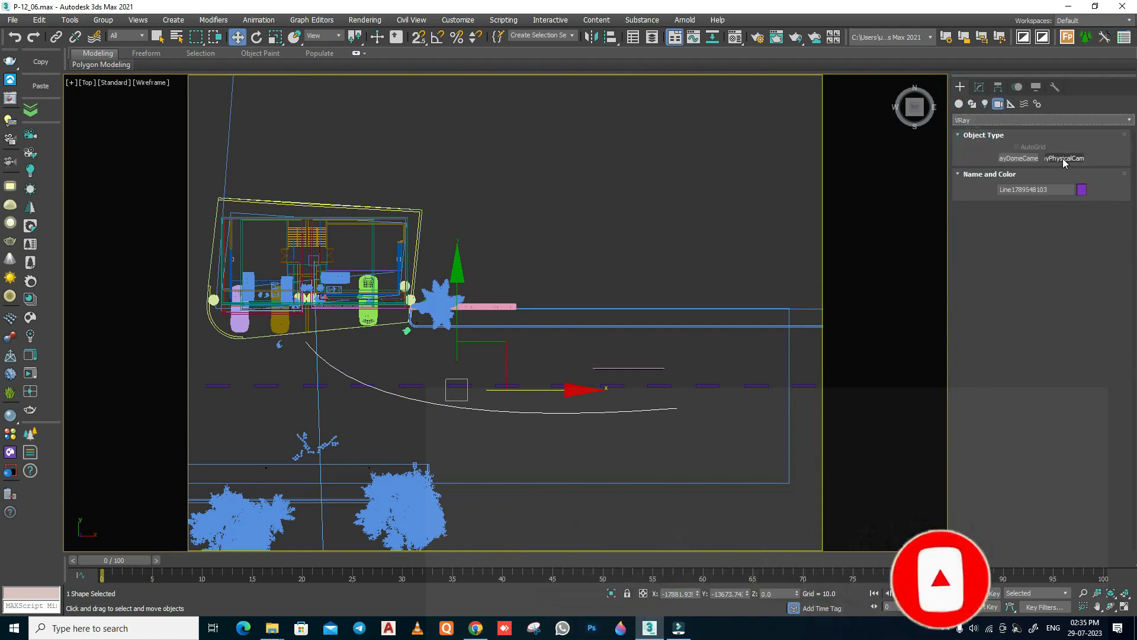
{"action": "left_click", "coordinate": [1064, 158]}
{"action": "middle_click_drag", "start_coordinate": [739, 408], "coordinate": [714, 414]}
{"action": "left_click_drag", "start_coordinate": [714, 414], "coordinate": [479, 453]}
{"action": "right_click", "coordinate": [673, 448]}
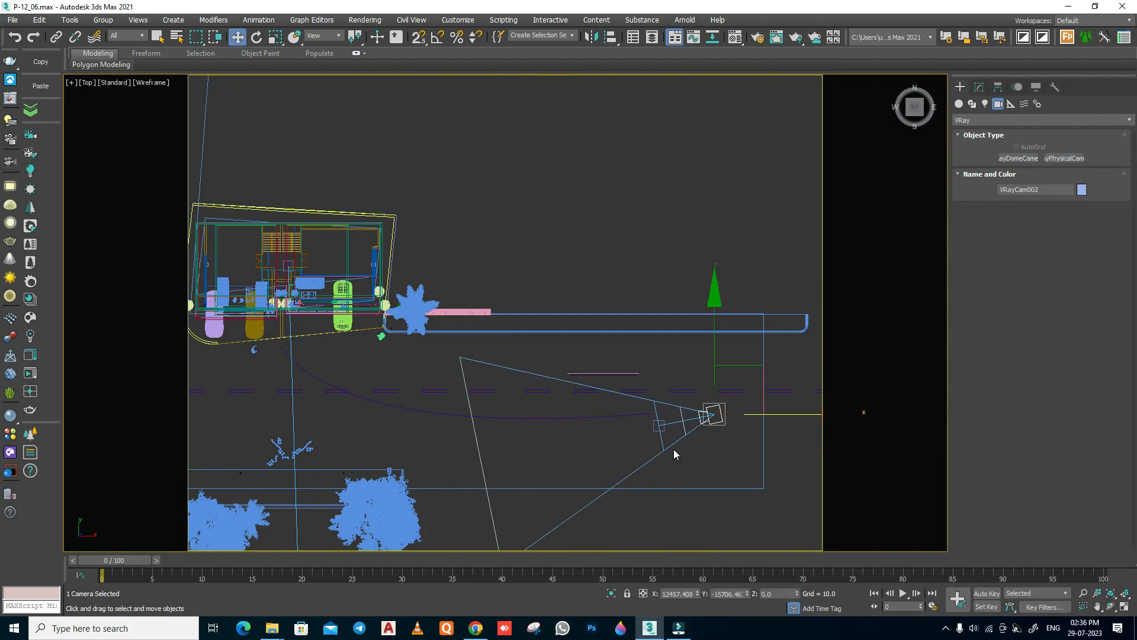
{"action": "middle_click_drag", "start_coordinate": [674, 450], "coordinate": [655, 450]}
{"action": "left_click", "coordinate": [979, 87]}
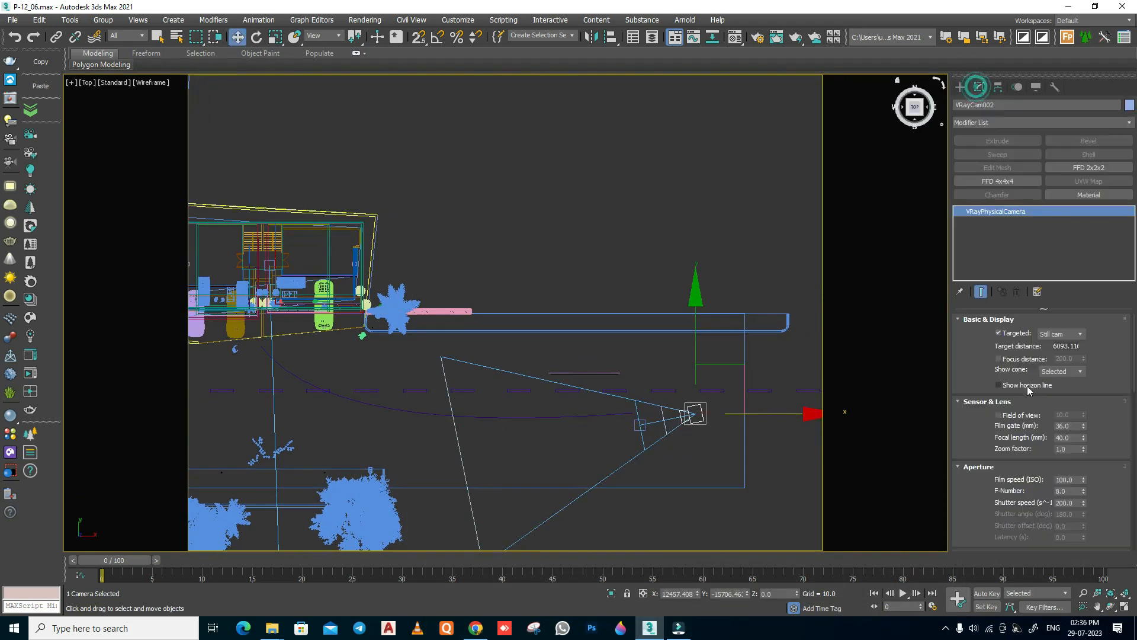
{"action": "left_click", "coordinate": [1000, 334]}
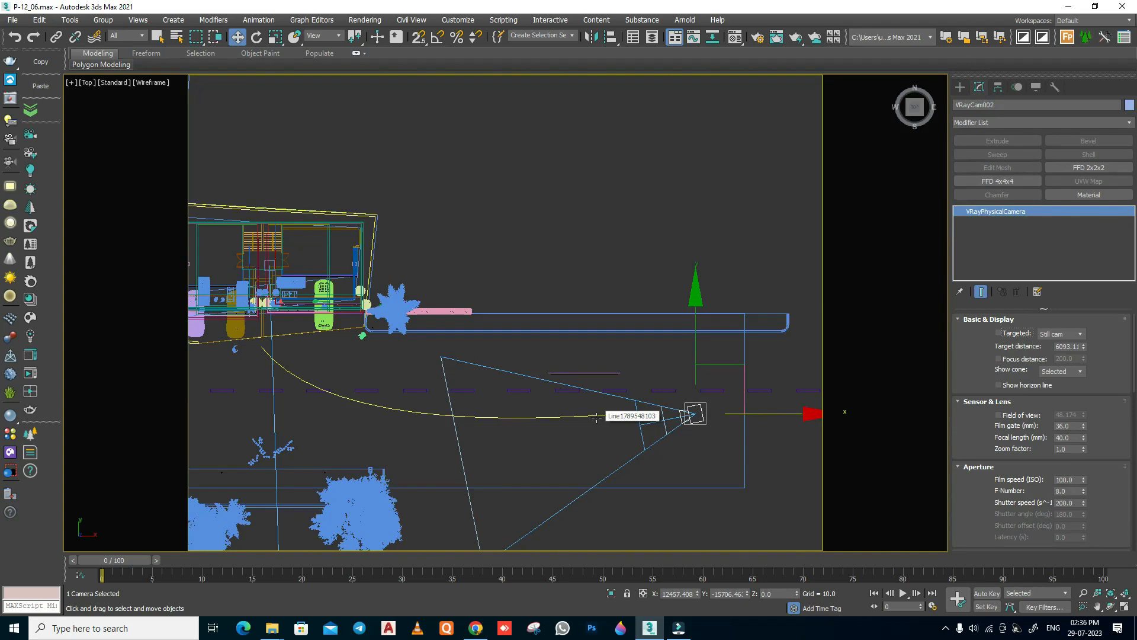
Apply a Path Constraint that attaches the camera to the curved line, and scrub the timeline to preview the motion
{"action": "left_click", "coordinate": [258, 21]}
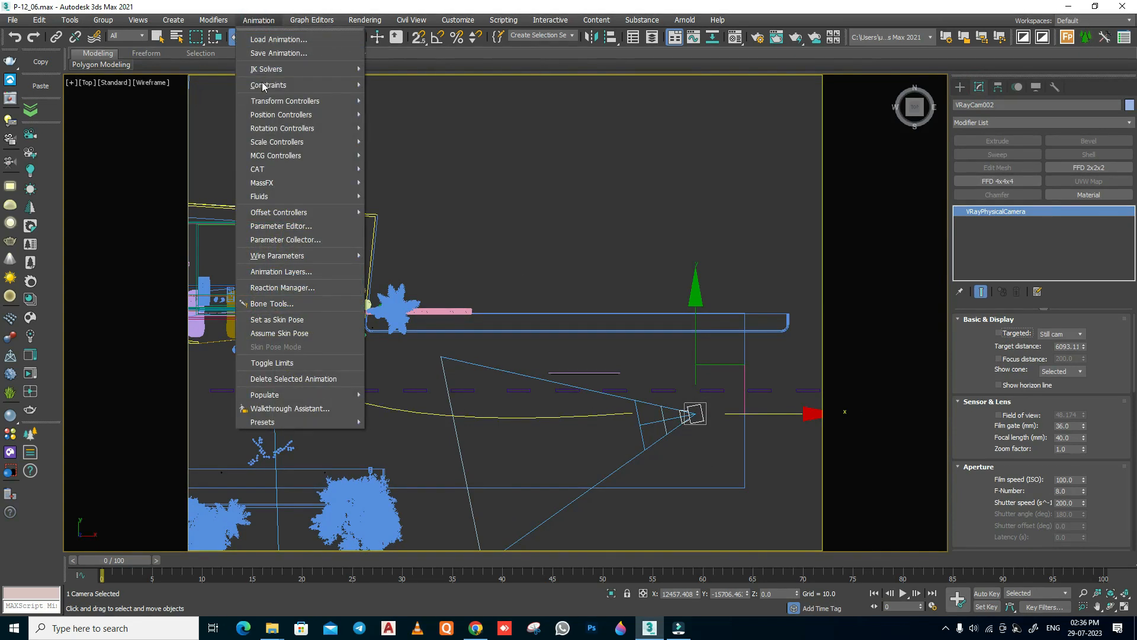
{"action": "mouse_move", "coordinate": [264, 91]}
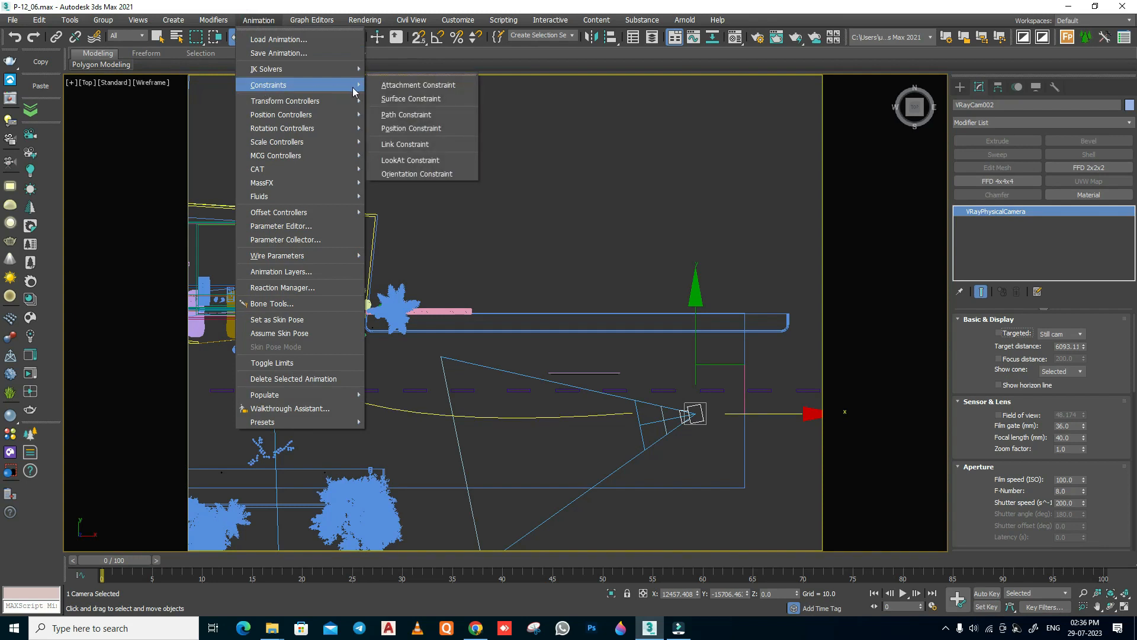
{"action": "left_click", "coordinate": [397, 116]}
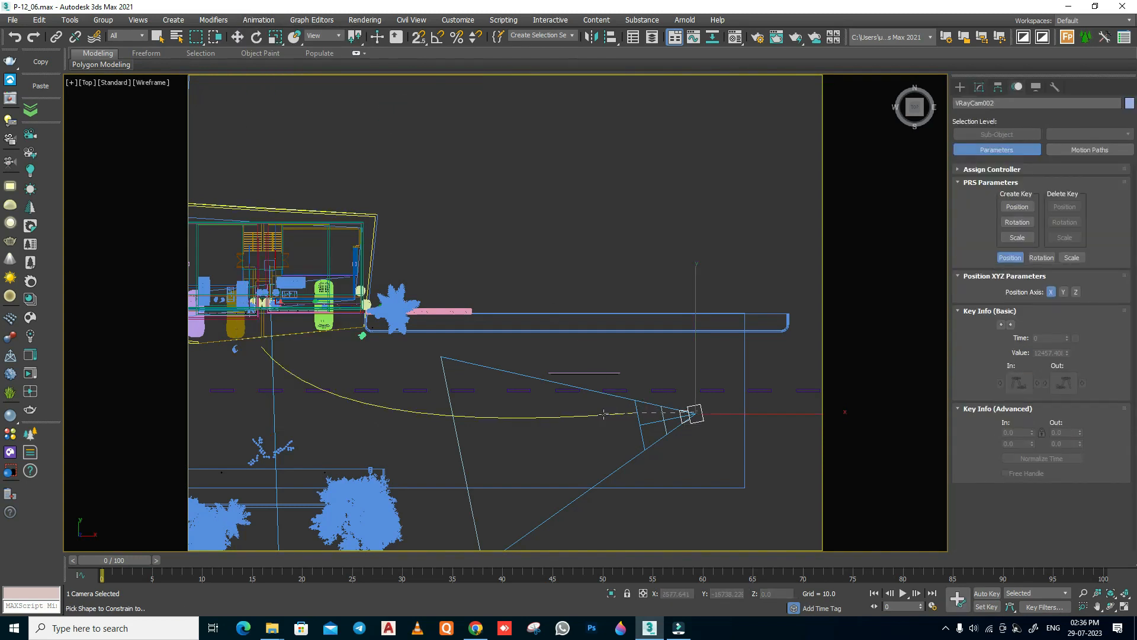
{"action": "left_click", "coordinate": [603, 414]}
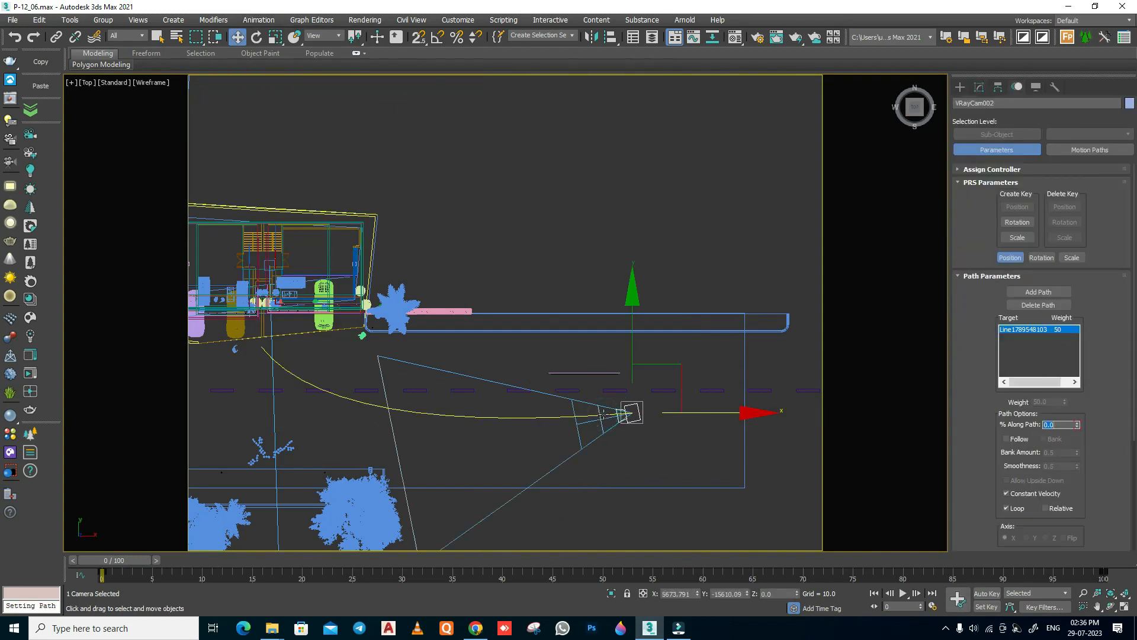
{"action": "middle_click_drag", "start_coordinate": [594, 413], "coordinate": [624, 351]}
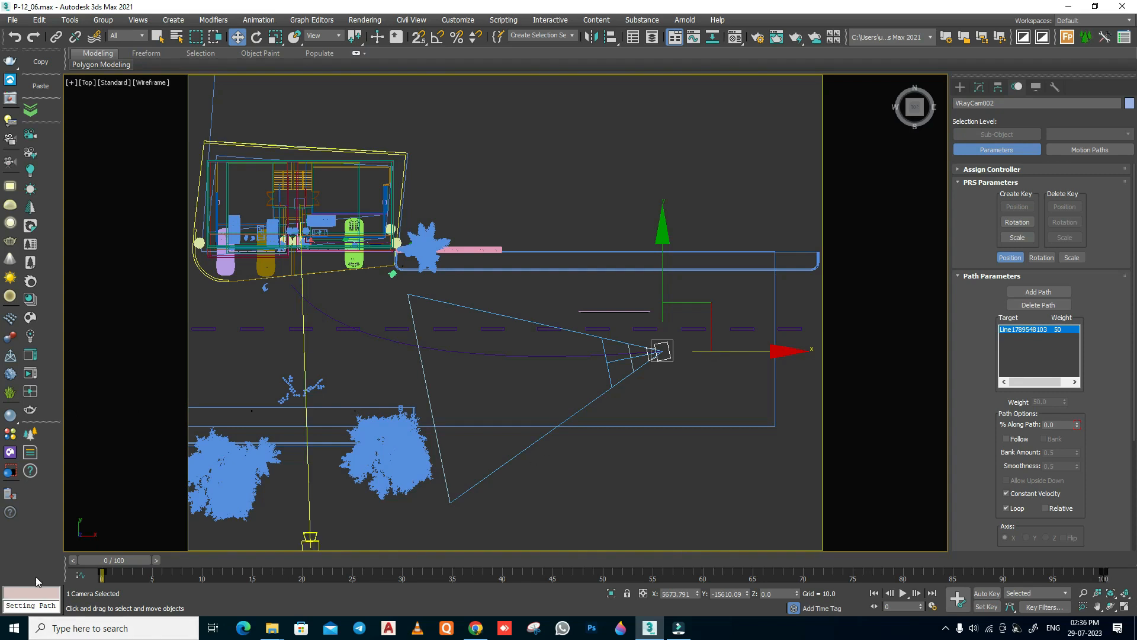
{"action": "left_click_drag", "start_coordinate": [102, 563], "coordinate": [2, 574]}
{"action": "key", "text": "w"}
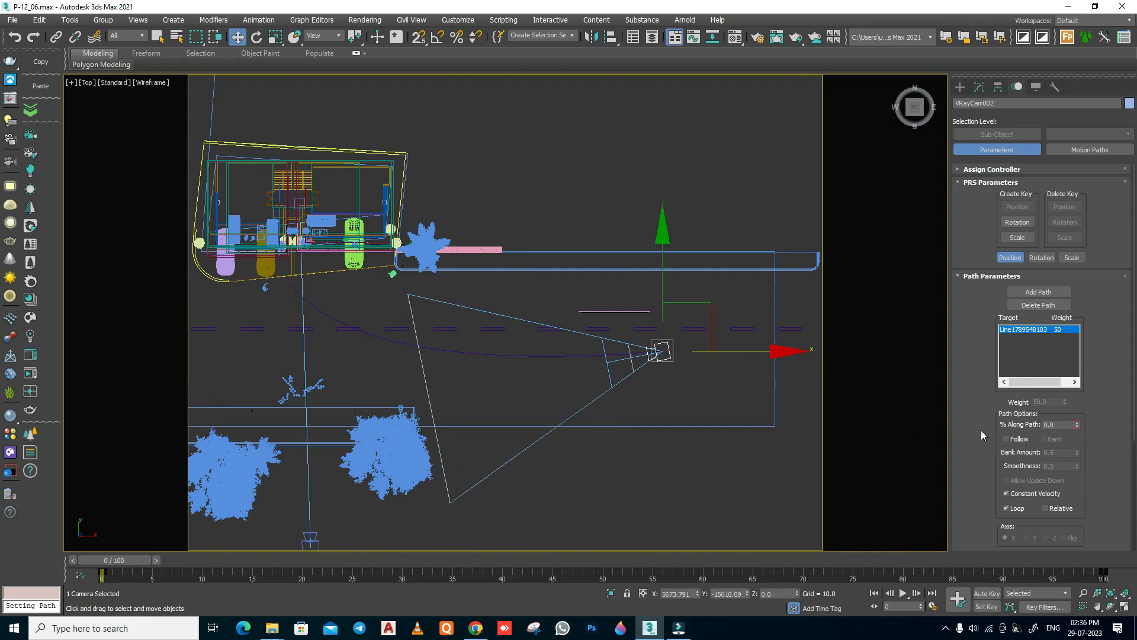
Enable Follow in the camera's path options, scrub the timeline to check the orientation, and return to the first frame
{"action": "scroll", "coordinate": [983, 430], "scroll_direction": "down", "scroll_amount": 1}
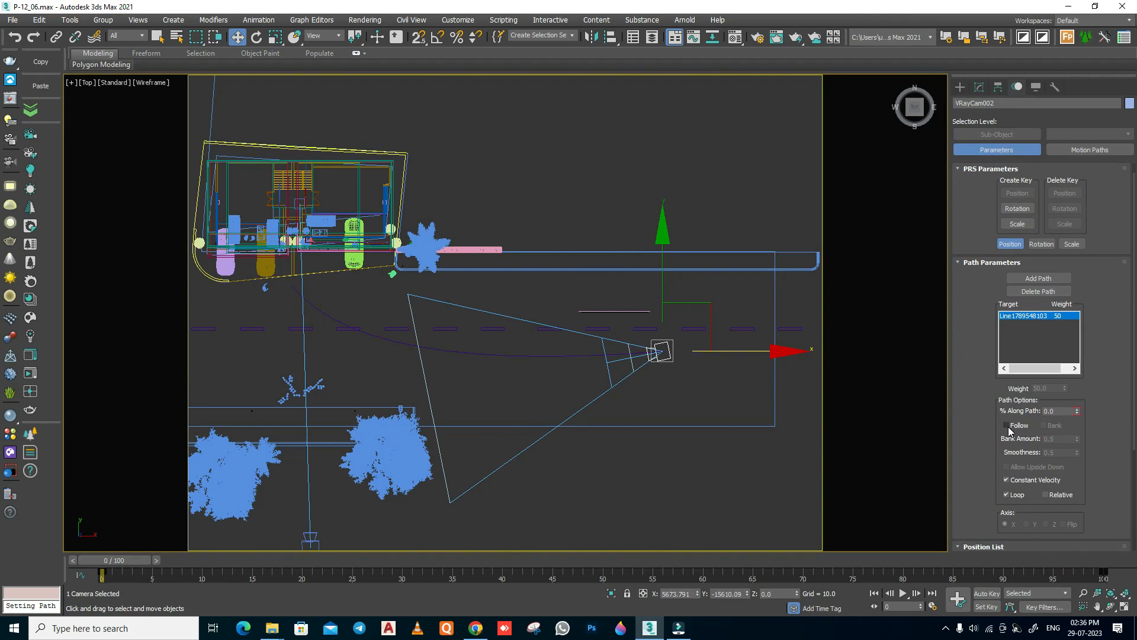
{"action": "left_click", "coordinate": [1007, 426]}
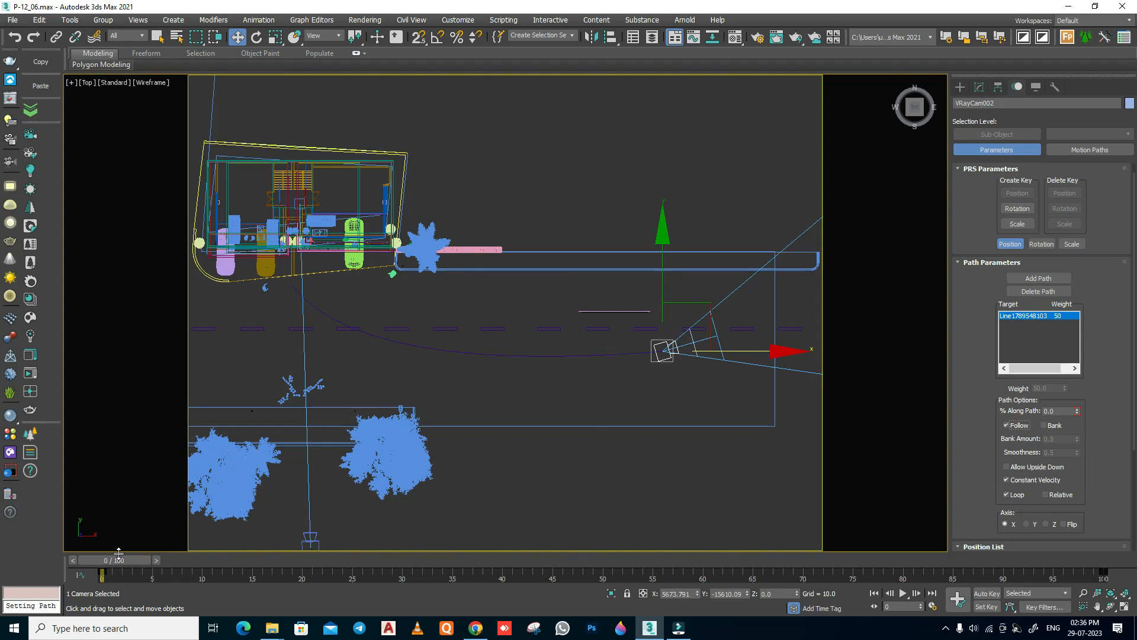
{"action": "left_click_drag", "start_coordinate": [118, 563], "coordinate": [534, 563]}
{"action": "key", "text": "Home"}
Rotate the camera at the first frame to face west along the path toward the building
{"action": "key", "text": "w"}
{"action": "middle_click_drag", "start_coordinate": [748, 391], "coordinate": [622, 413]}
{"action": "key", "text": "e"}
{"action": "left_click_drag", "start_coordinate": [630, 309], "coordinate": [384, 231]}
{"action": "right_click", "coordinate": [572, 324]}
{"action": "left_click", "coordinate": [601, 336]}
{"action": "middle_click_drag", "start_coordinate": [330, 472], "coordinate": [525, 508]}
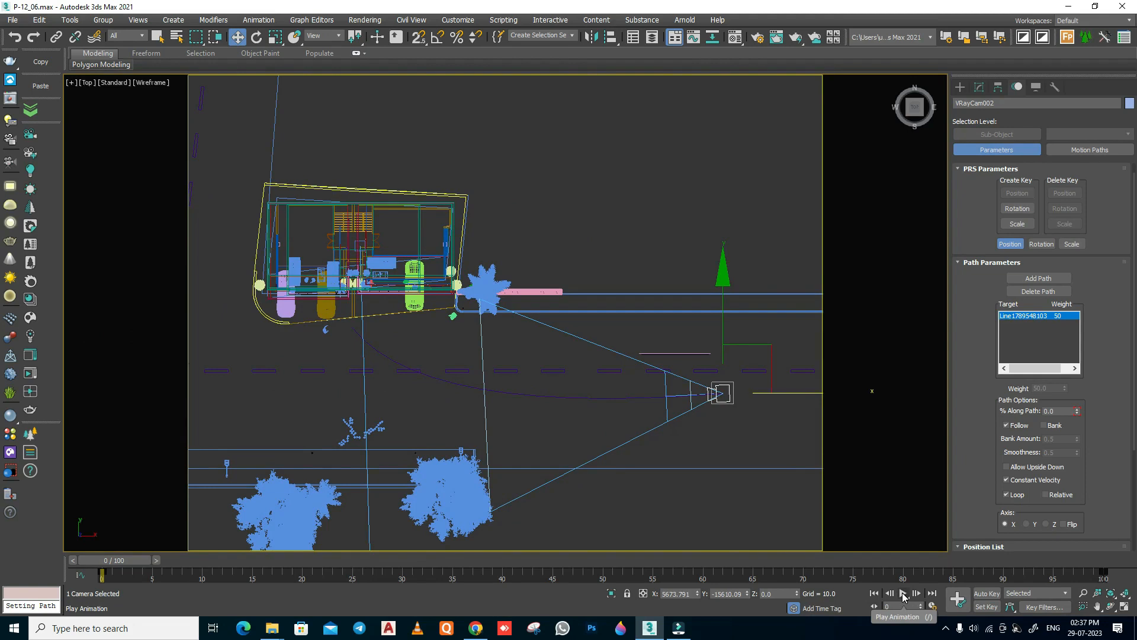
Play the animation in the top view to check the camera's motion, and look through the camera with default shading
{"action": "left_click", "coordinate": [902, 594]}
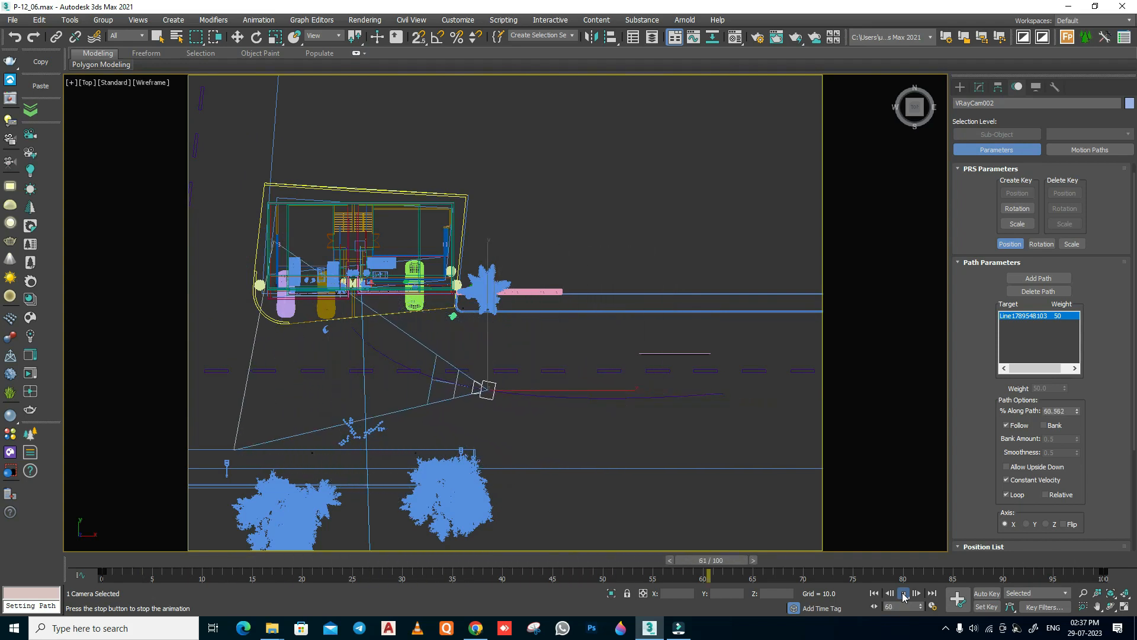
{"action": "left_click", "coordinate": [903, 594]}
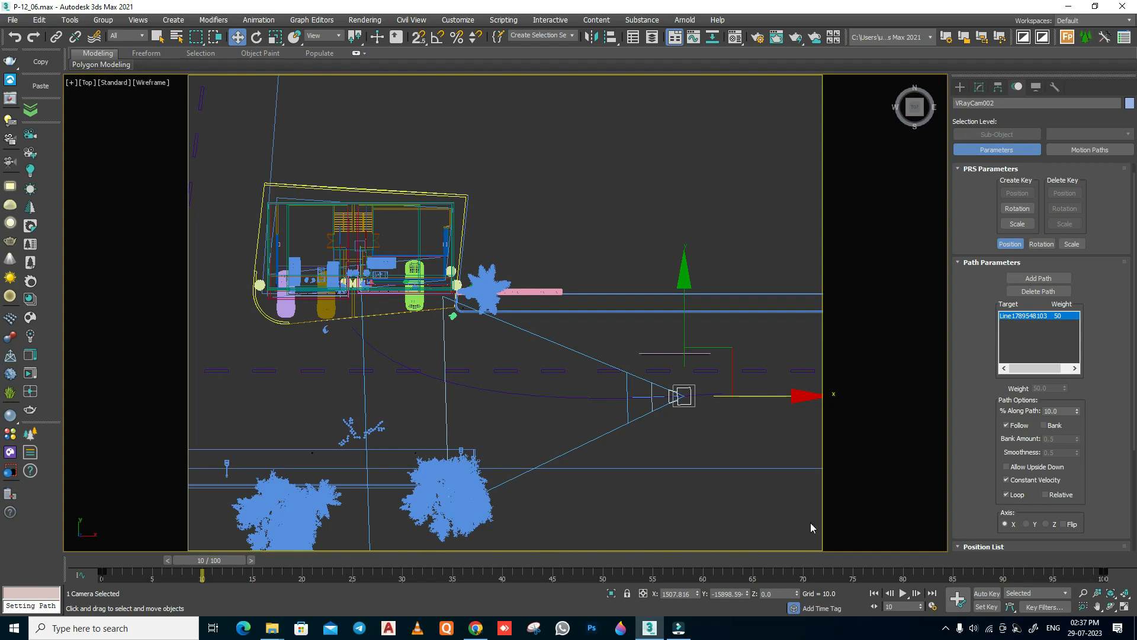
{"action": "middle_click_drag", "start_coordinate": [539, 374], "coordinate": [542, 394]}
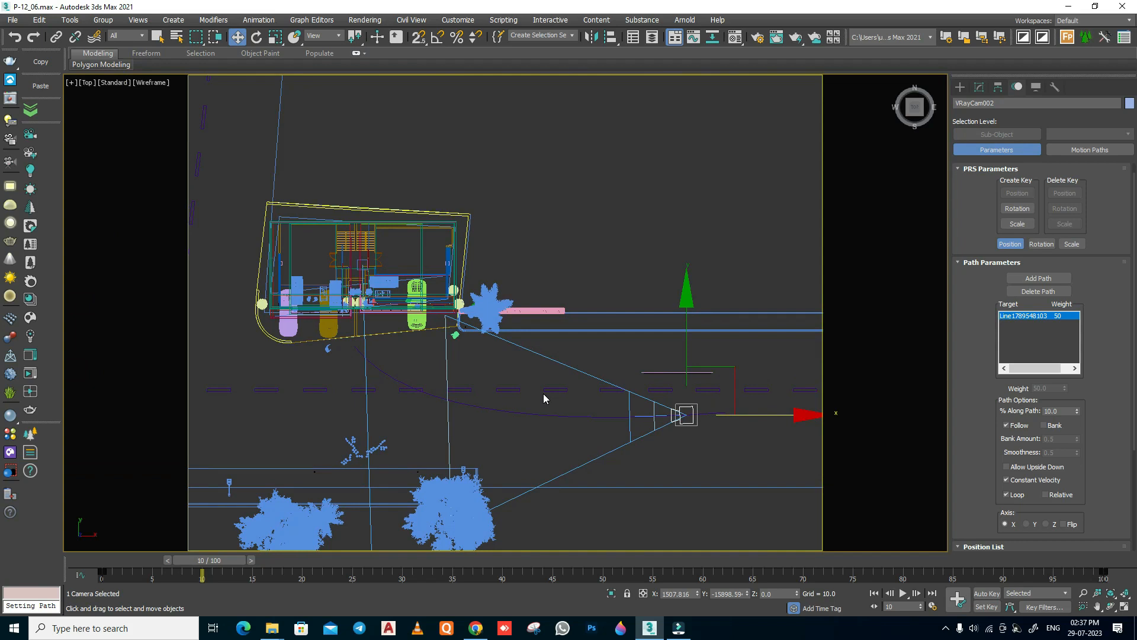
{"action": "key", "text": "c"}
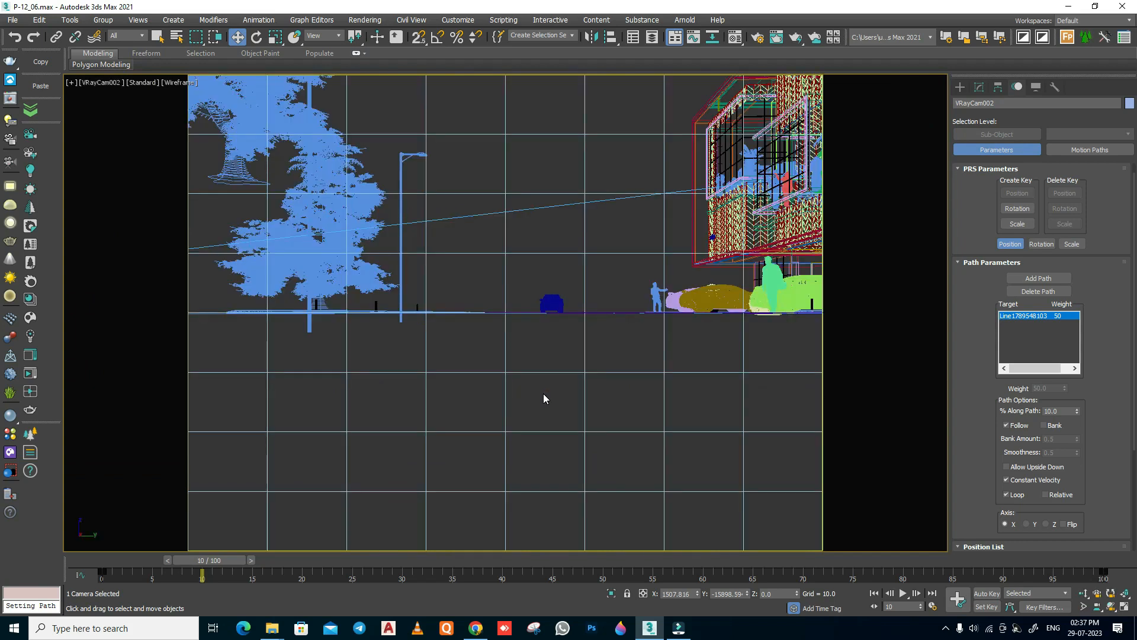
{"action": "key", "text": "F3"}
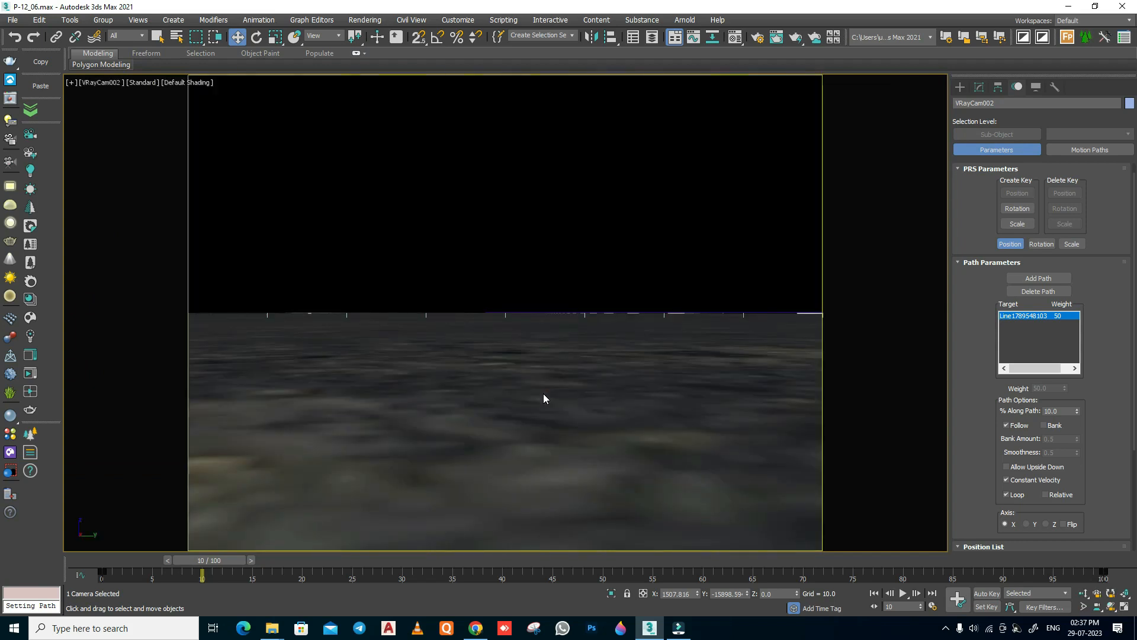
Raise the camera's curved path line by 1524 along Z
{"action": "key", "text": "p"}
{"action": "middle_click_drag", "start_coordinate": [535, 401], "coordinate": [575, 435], "text": "alt"}
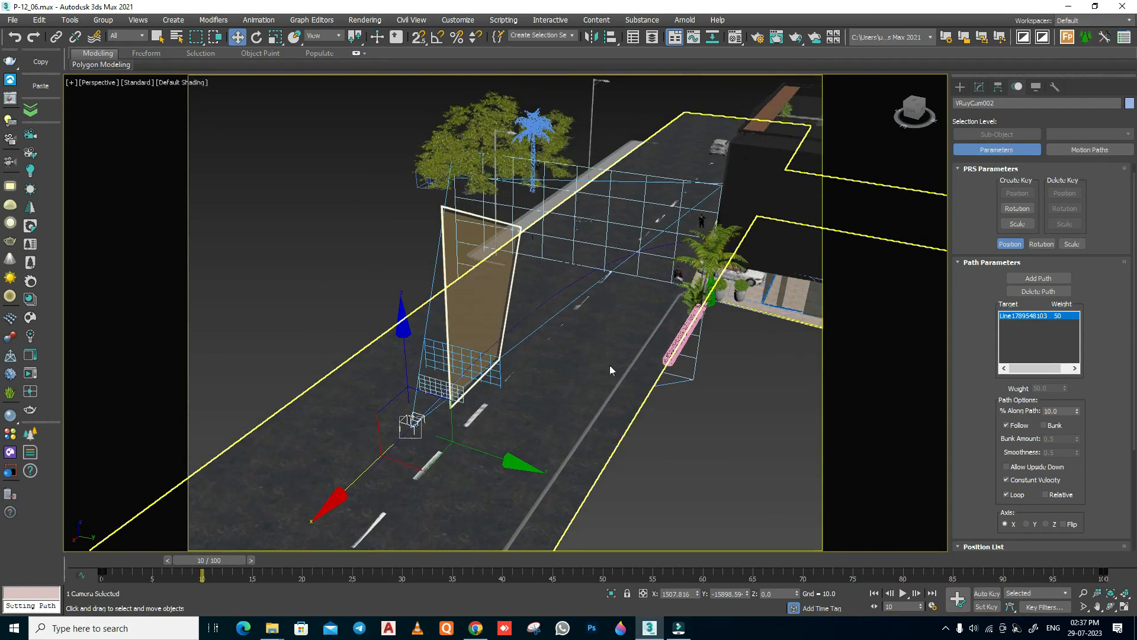
{"action": "key", "text": "F3"}
{"action": "left_click", "coordinate": [547, 366]}
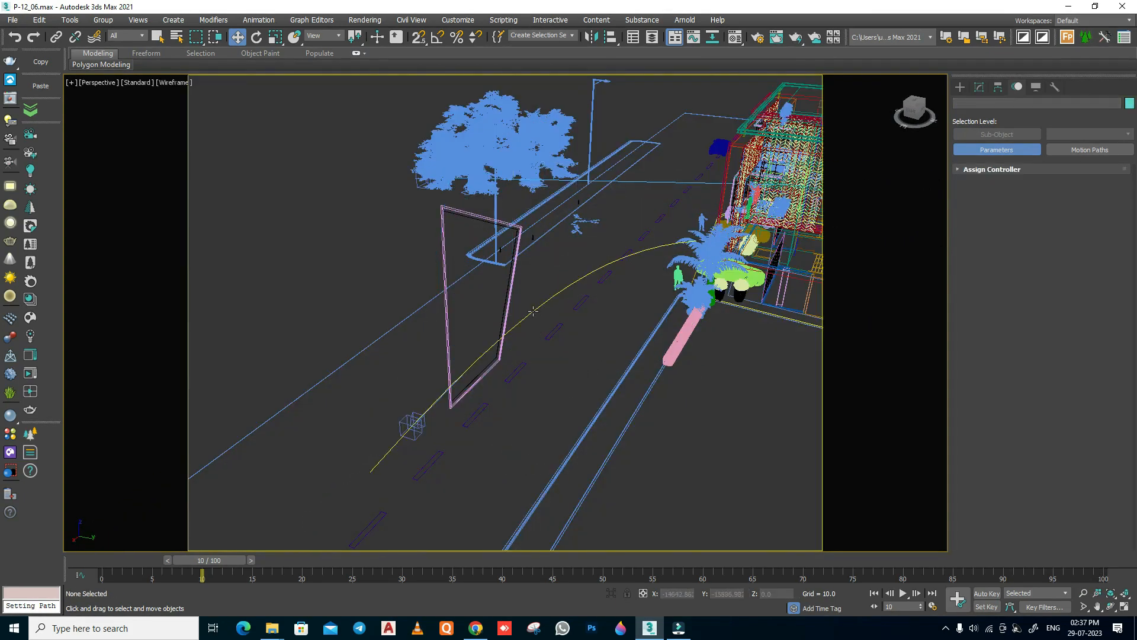
{"action": "left_click", "coordinate": [533, 311]}
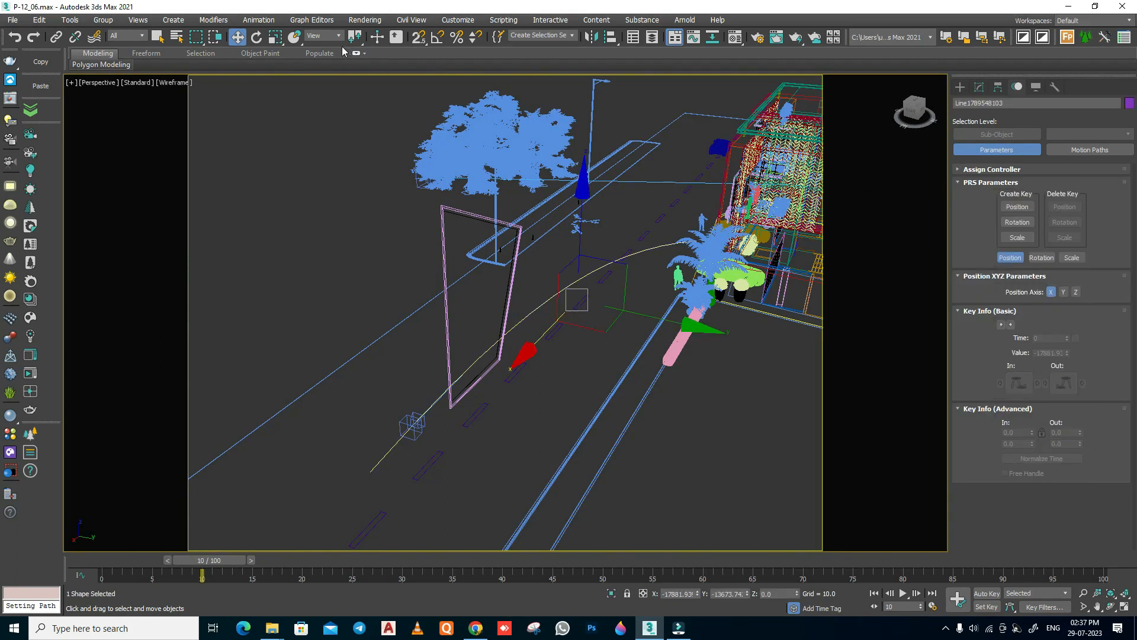
{"action": "right_click", "coordinate": [237, 37]}
{"action": "double_click", "coordinate": [718, 258]}
{"action": "type", "text": "5"}
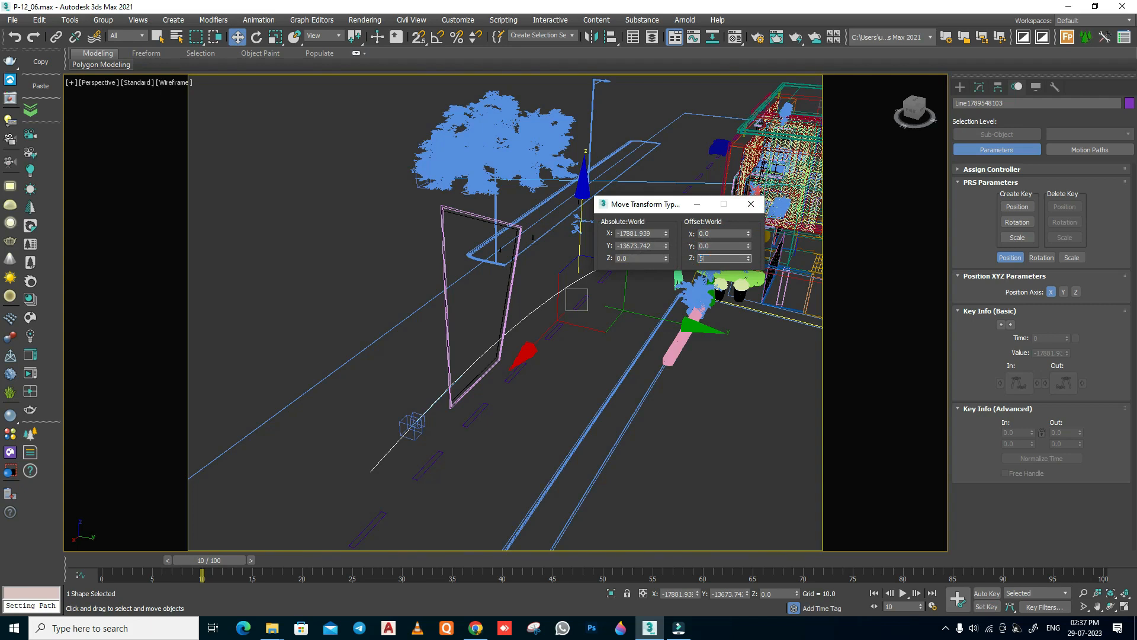
{"action": "key", "text": "Return"}
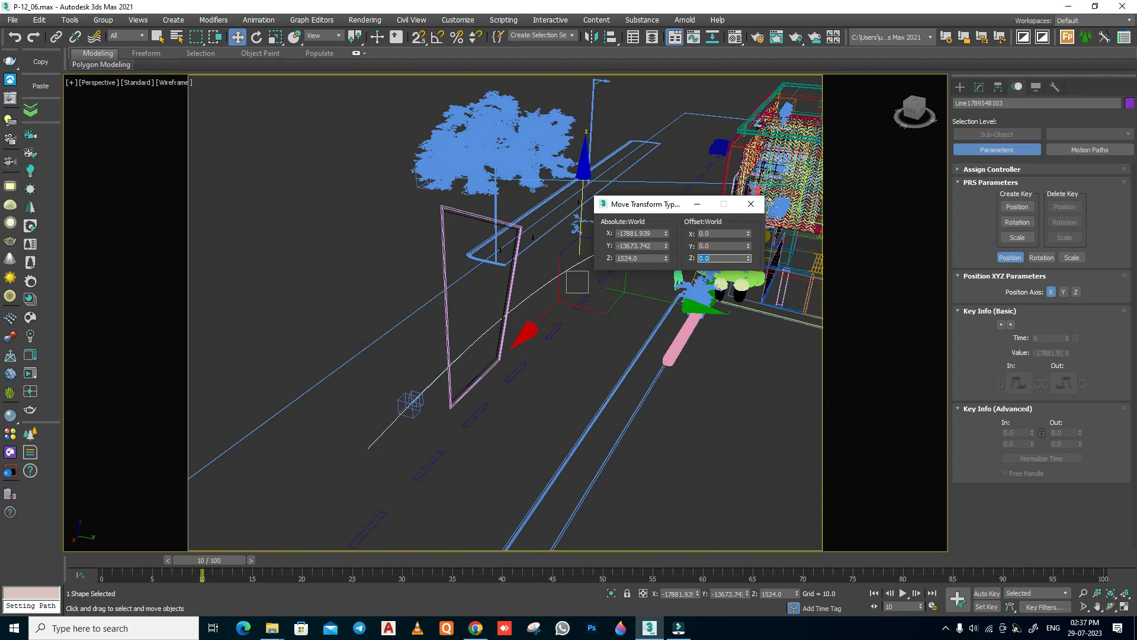
{"action": "left_click", "coordinate": [750, 203]}
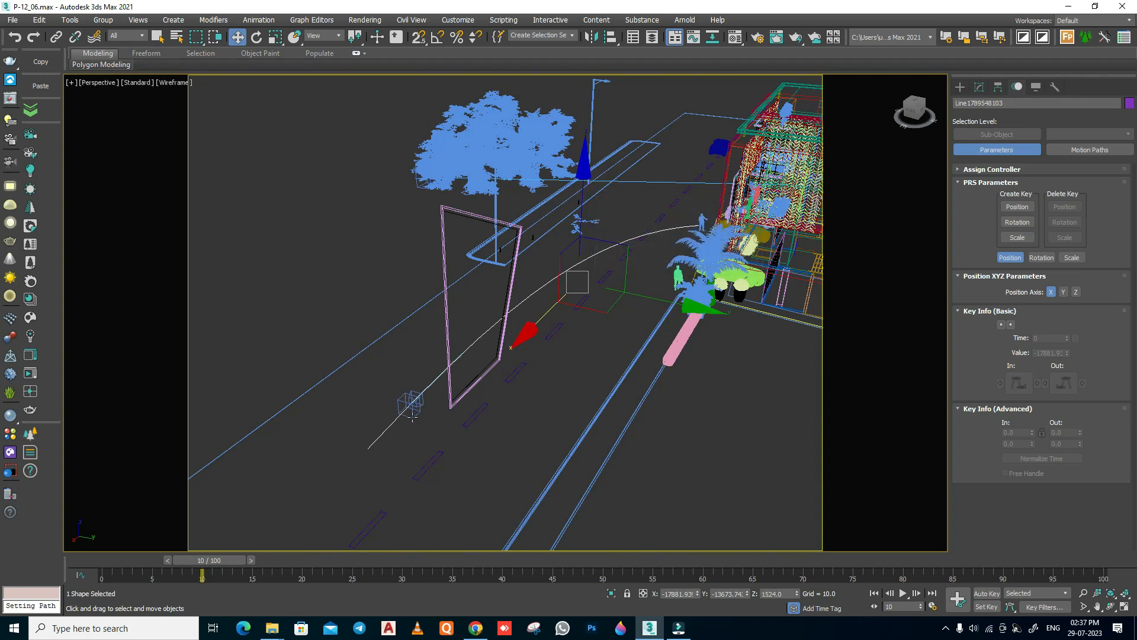
Play the animation from the first frame in the shaded camera view to check the eye-level framing
{"action": "left_click", "coordinate": [413, 408]}
{"action": "key", "text": "c"}
{"action": "key", "text": "F3"}
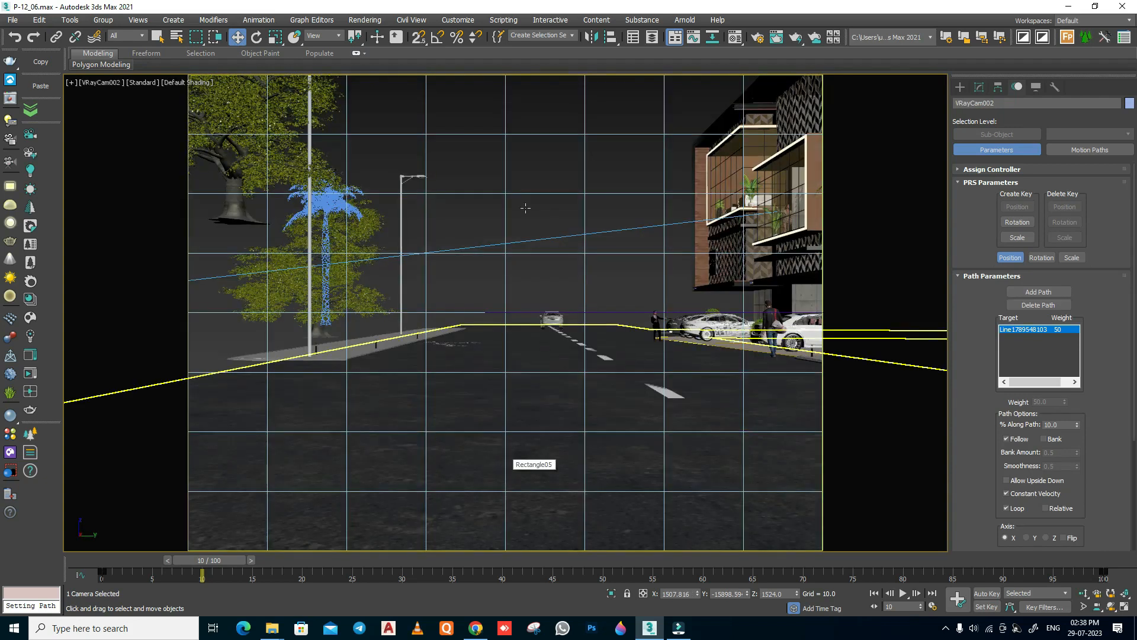
{"action": "left_click", "coordinate": [419, 367]}
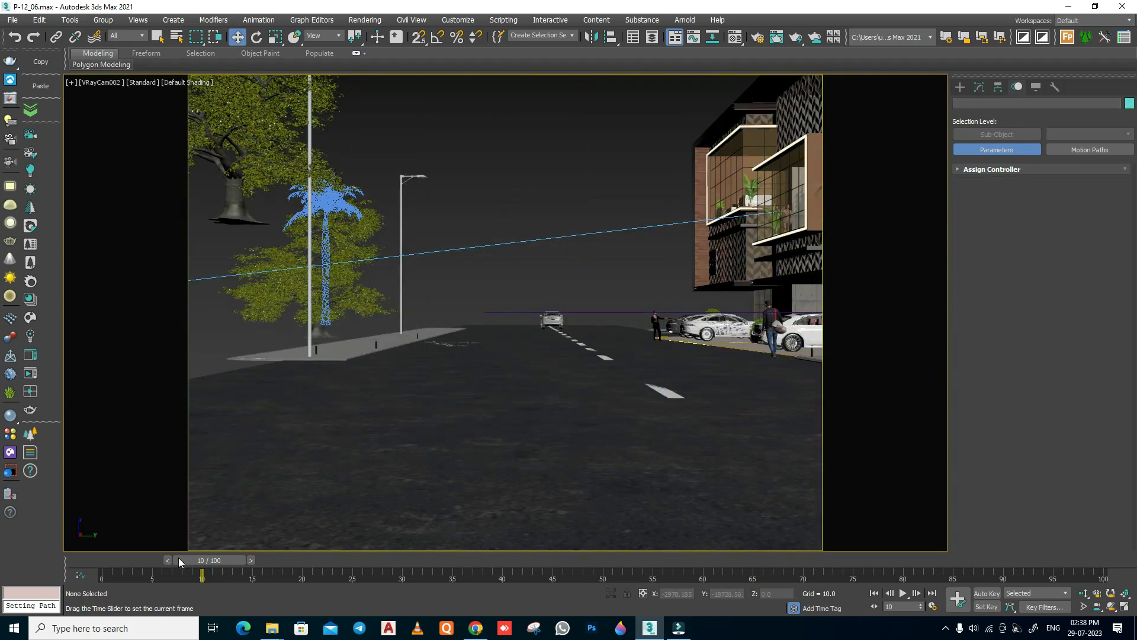
{"action": "left_click_drag", "start_coordinate": [179, 557], "coordinate": [63, 555]}
{"action": "left_click", "coordinate": [902, 593]}
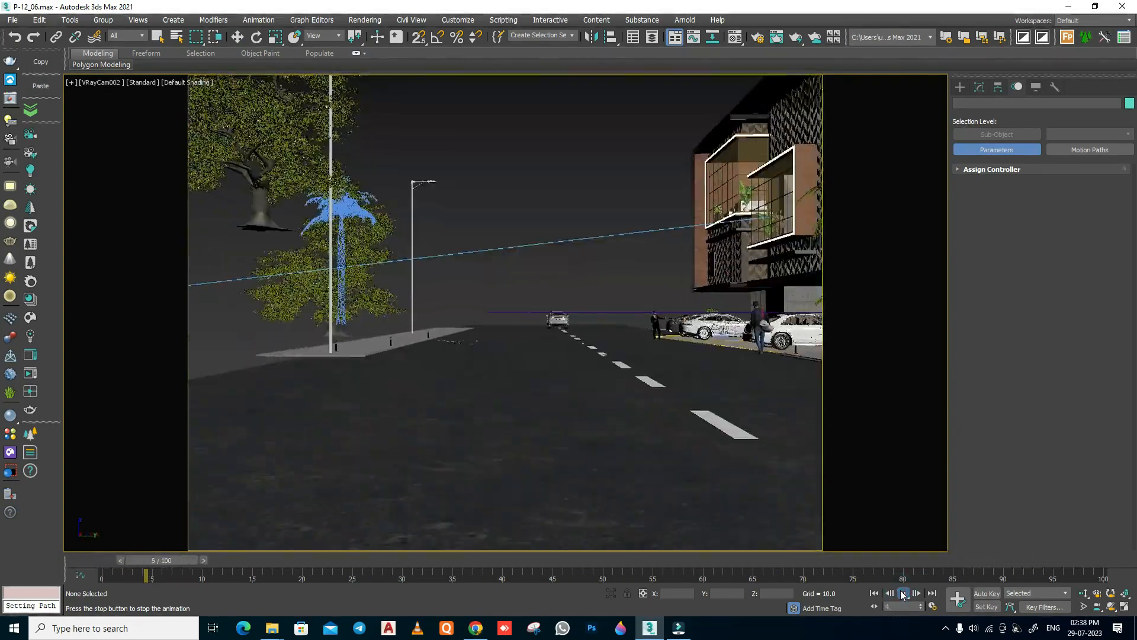
{"action": "left_click", "coordinate": [903, 594]}
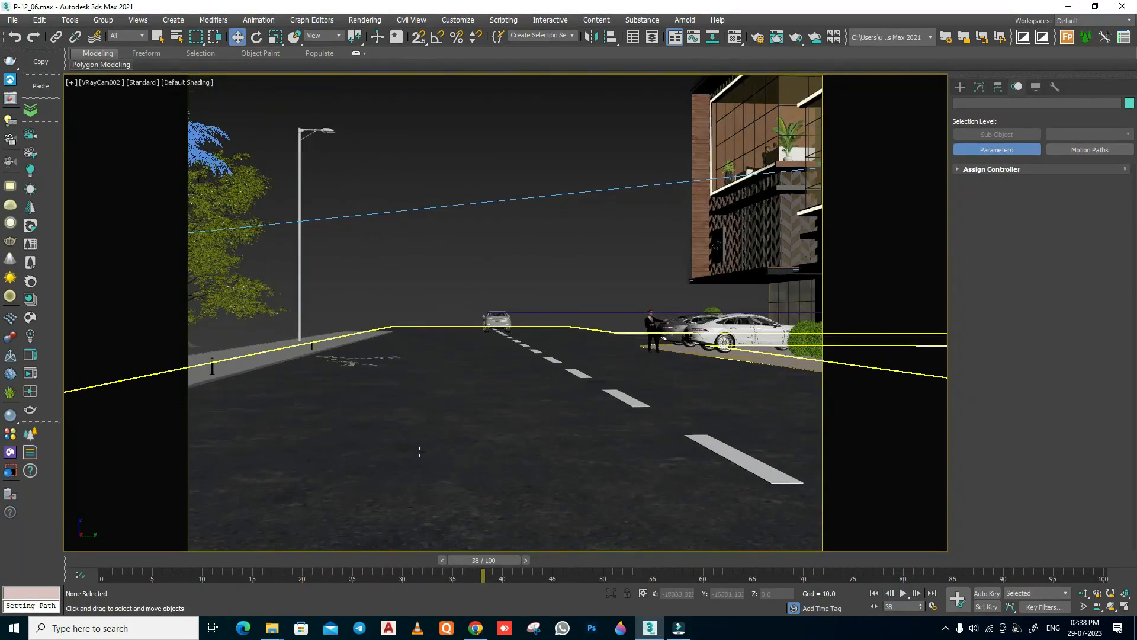
Shift the path line's east end vertex slightly southwest on the road in the top wireframe view
{"action": "key", "text": "t"}
{"action": "scroll", "coordinate": [473, 448], "scroll_direction": "down", "scroll_amount": 8}
{"action": "middle_click_drag", "start_coordinate": [522, 476], "coordinate": [569, 352]}
{"action": "scroll", "coordinate": [570, 351], "scroll_direction": "up", "scroll_amount": 5}
{"action": "key", "text": "F3"}
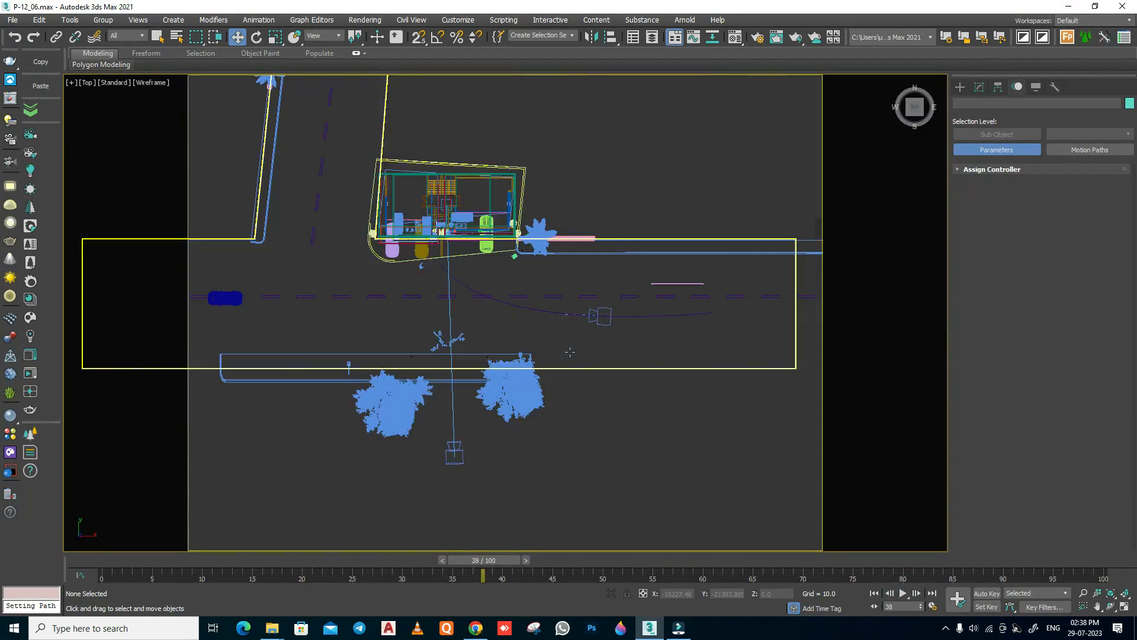
{"action": "left_click", "coordinate": [578, 314]}
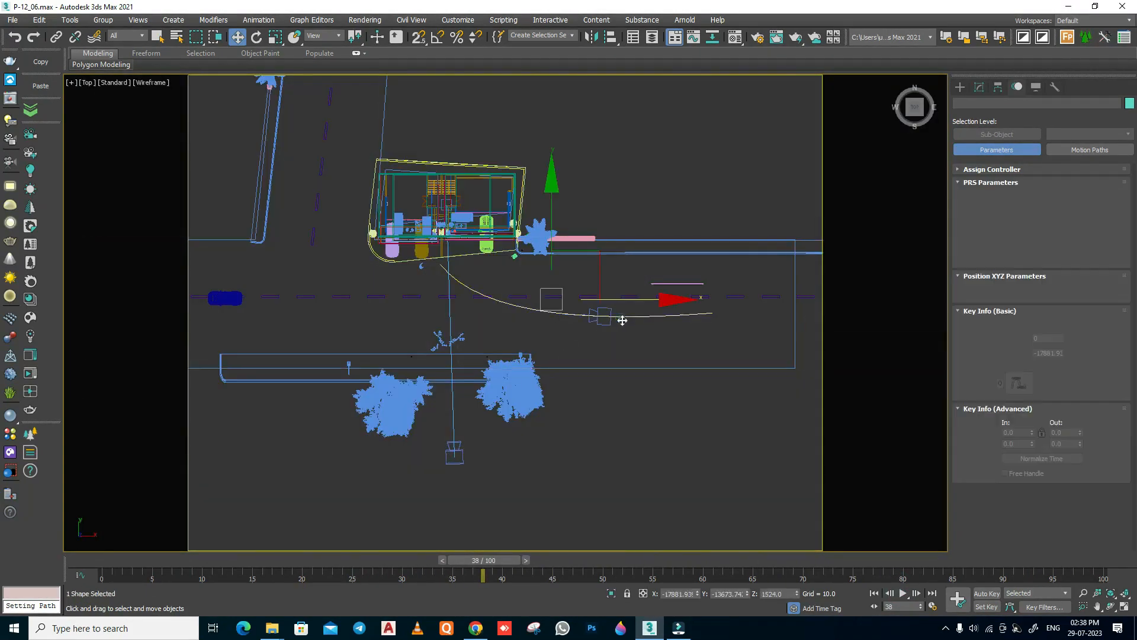
{"action": "left_click", "coordinate": [979, 87]}
{"action": "left_click", "coordinate": [982, 221]}
{"action": "left_click", "coordinate": [534, 309]}
{"action": "left_click", "coordinate": [713, 312]}
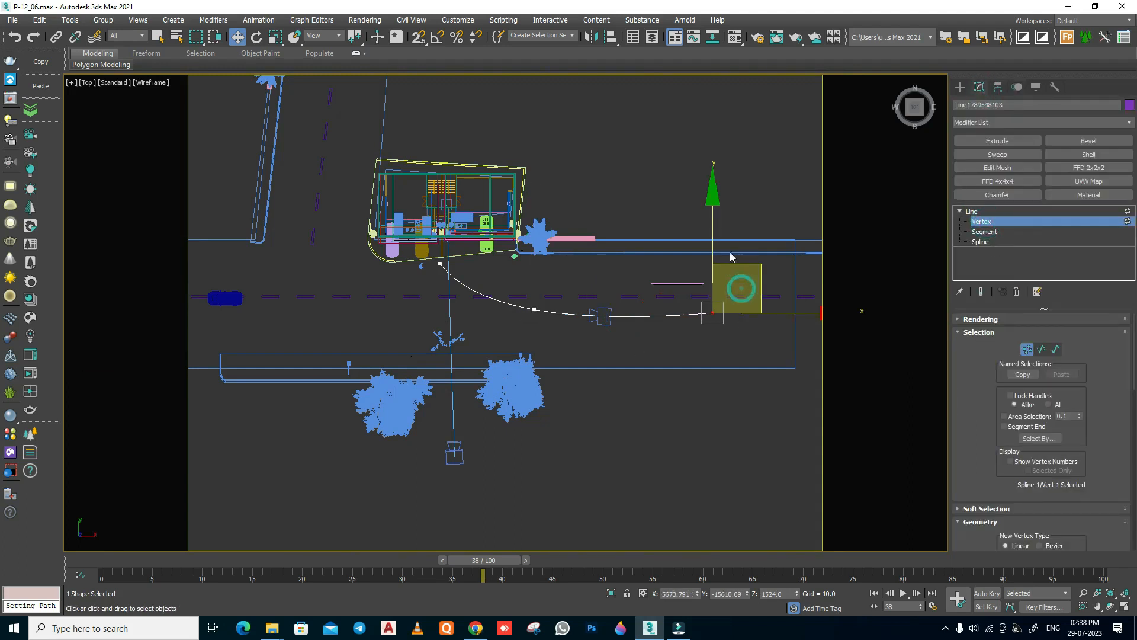
{"action": "left_click_drag", "start_coordinate": [732, 270], "coordinate": [716, 301]}
Shift the path's west end vertex slightly northeast toward the building, and adjust the middle vertex to deepen the curve southward
{"action": "left_click", "coordinate": [440, 262]}
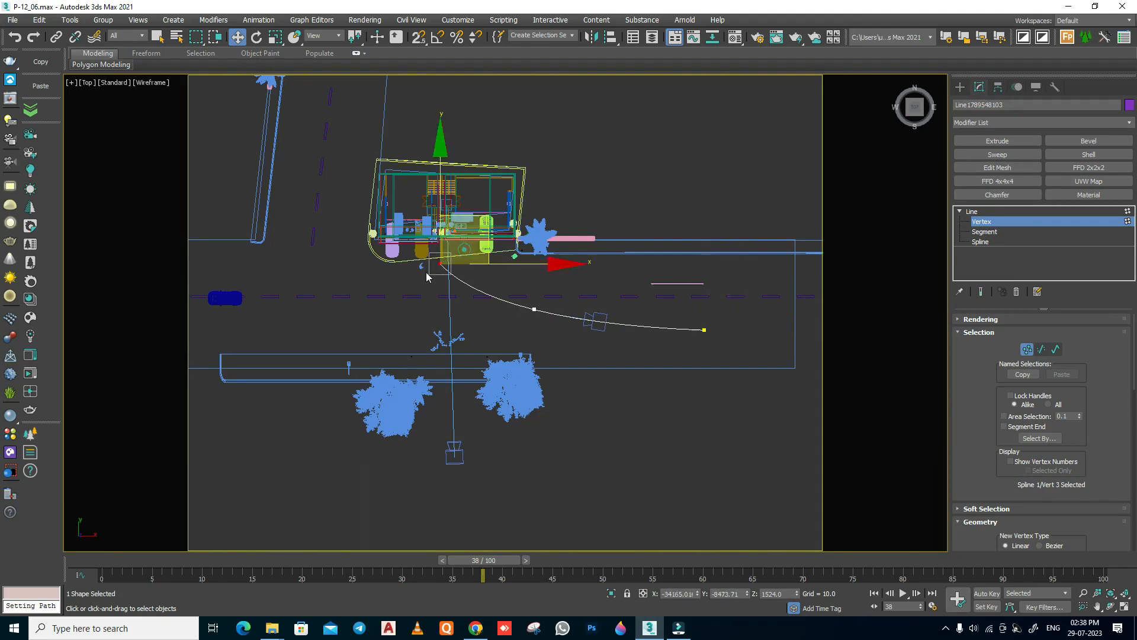
{"action": "left_click", "coordinate": [535, 309]}
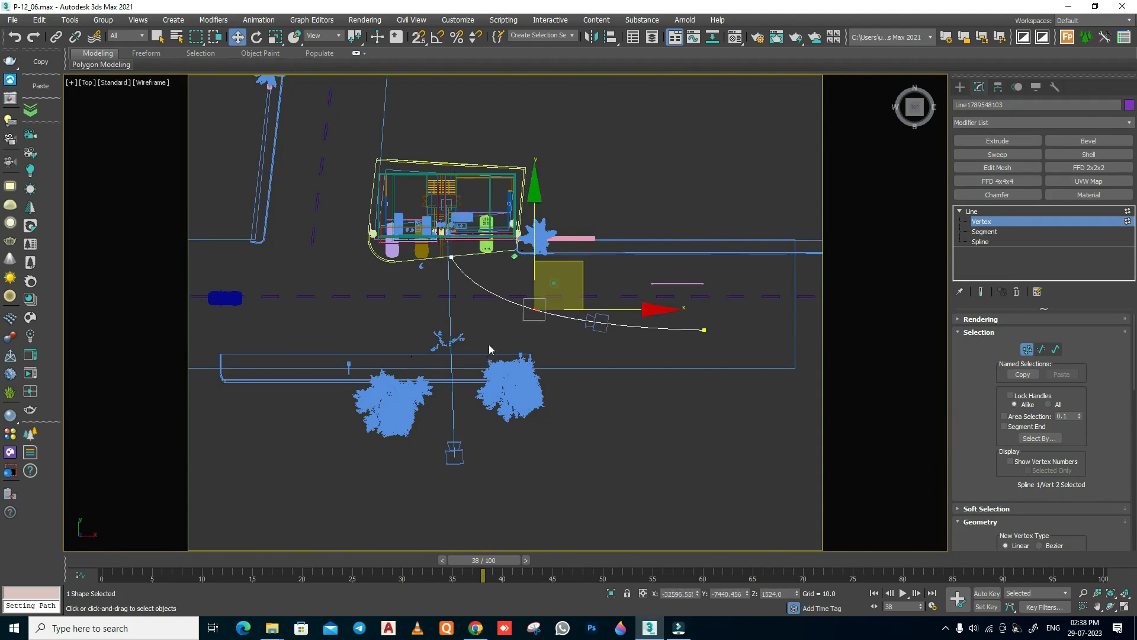
{"action": "left_click", "coordinate": [984, 211]}
Rotate the camera at the first frame to face northwest toward the building
{"action": "left_click", "coordinate": [597, 327]}
{"action": "left_click", "coordinate": [112, 572]}
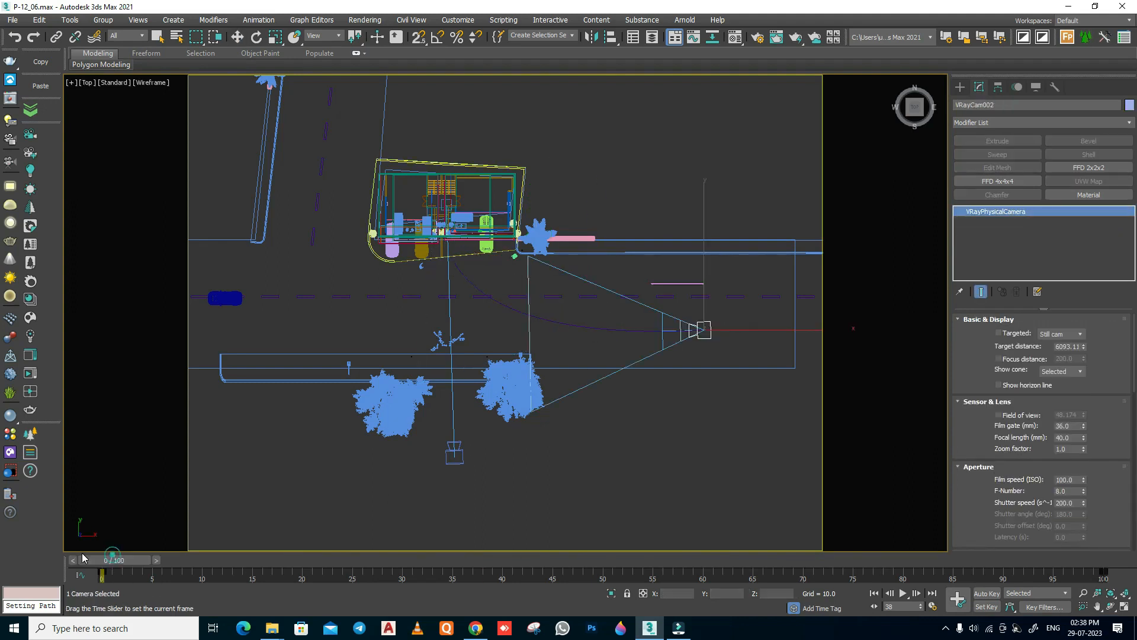
{"action": "key", "text": "e"}
{"action": "left_click_drag", "start_coordinate": [784, 252], "coordinate": [792, 282]}
{"action": "right_click", "coordinate": [791, 281]}
{"action": "left_click", "coordinate": [812, 295]}
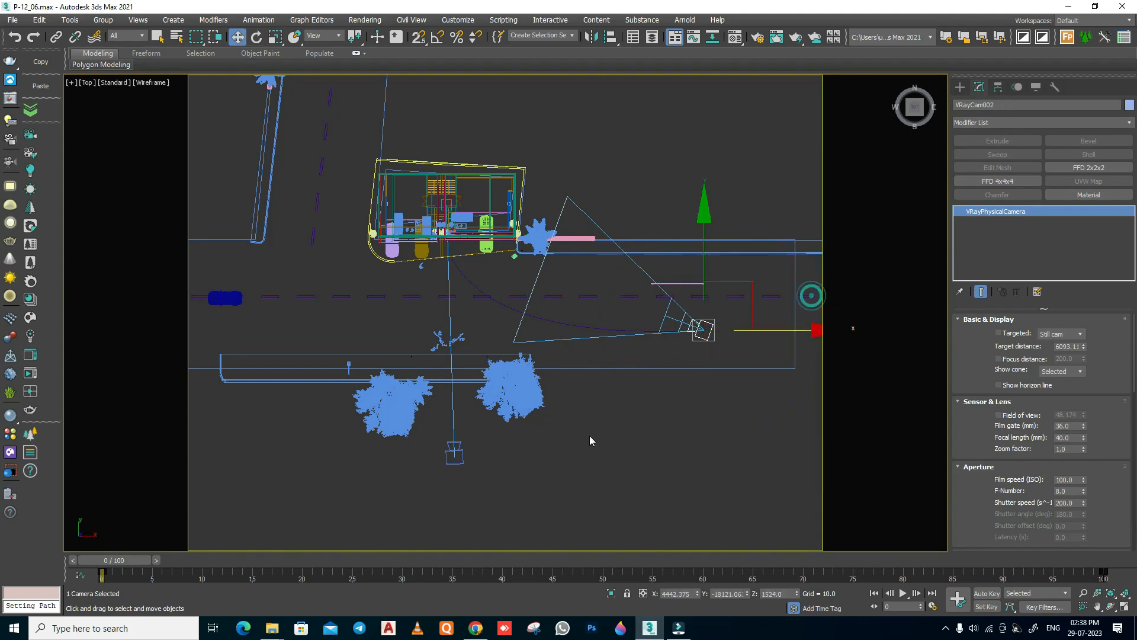
Play the animation through the camera view to check the framing of the building along the path
{"action": "key", "text": "c"}
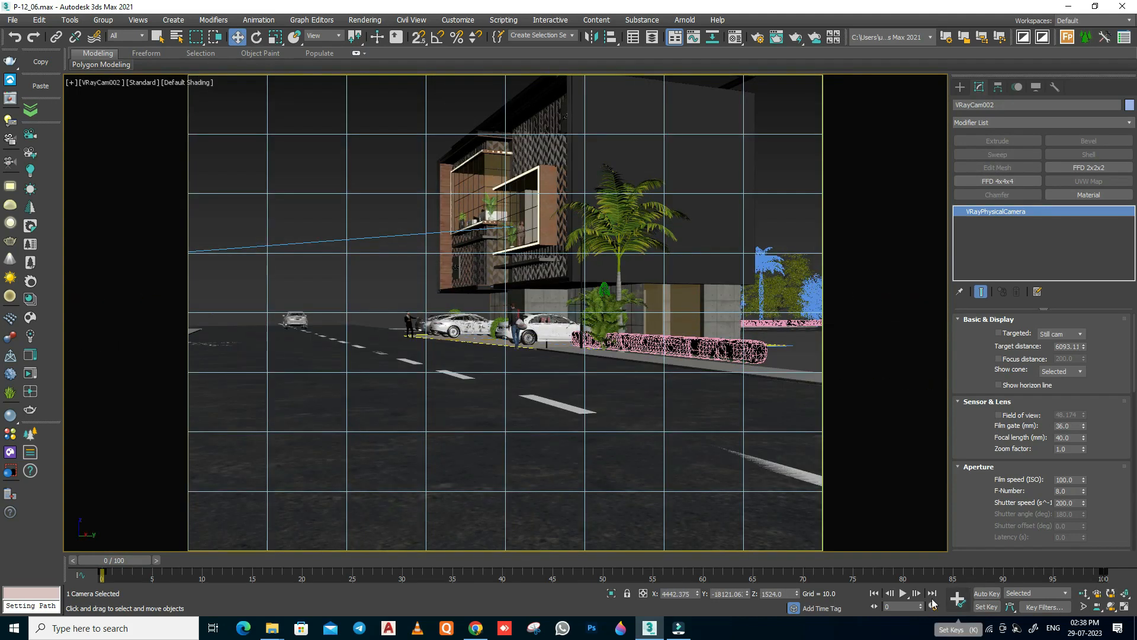
{"action": "left_click", "coordinate": [350, 254]}
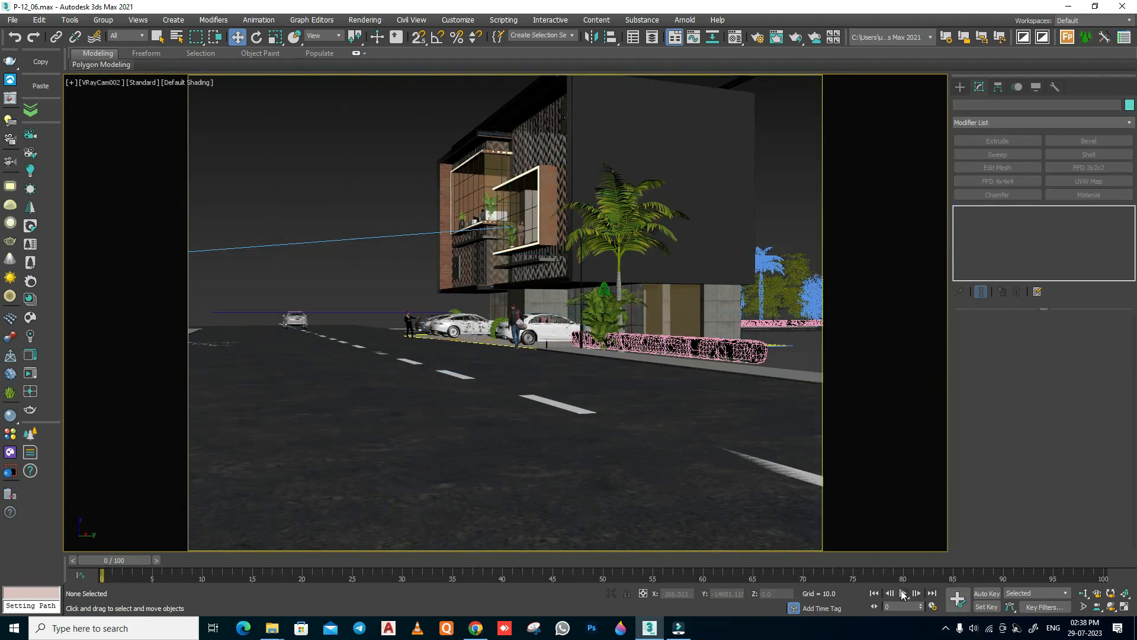
{"action": "left_click", "coordinate": [902, 593]}
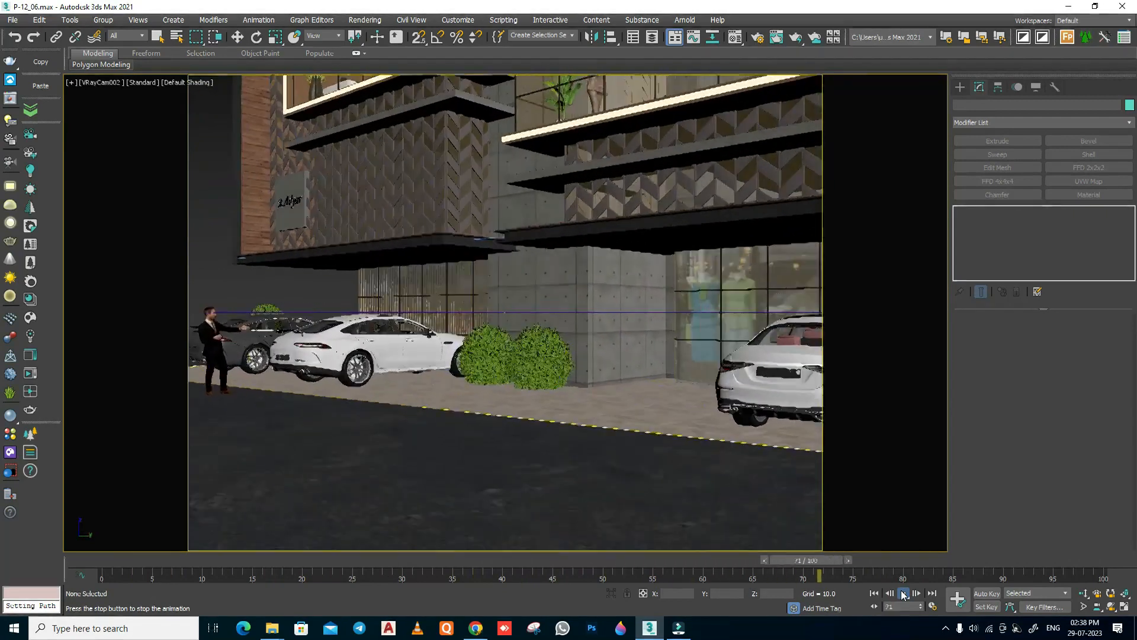
{"action": "left_click", "coordinate": [902, 593]}
Set the animation's end time to frame 200 in the Time Configuration
{"action": "key", "text": "t"}
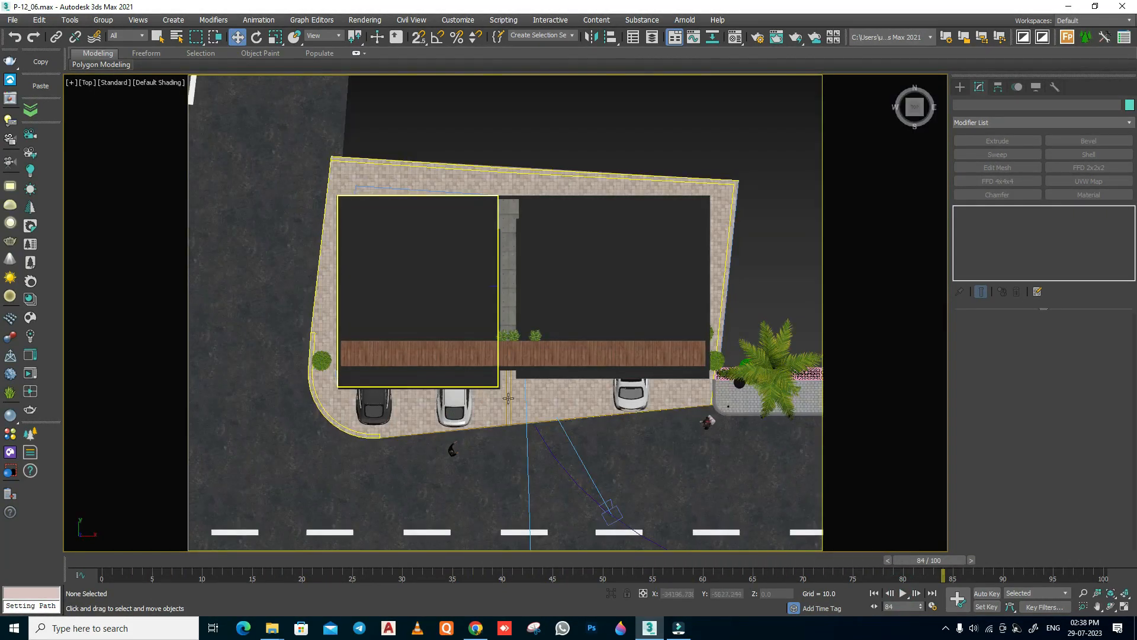
{"action": "middle_click_drag", "start_coordinate": [508, 398], "coordinate": [419, 274]}
{"action": "key", "text": "F3"}
{"action": "left_click", "coordinate": [495, 367]}
{"action": "scroll", "coordinate": [495, 367], "scroll_direction": "down", "scroll_amount": 3}
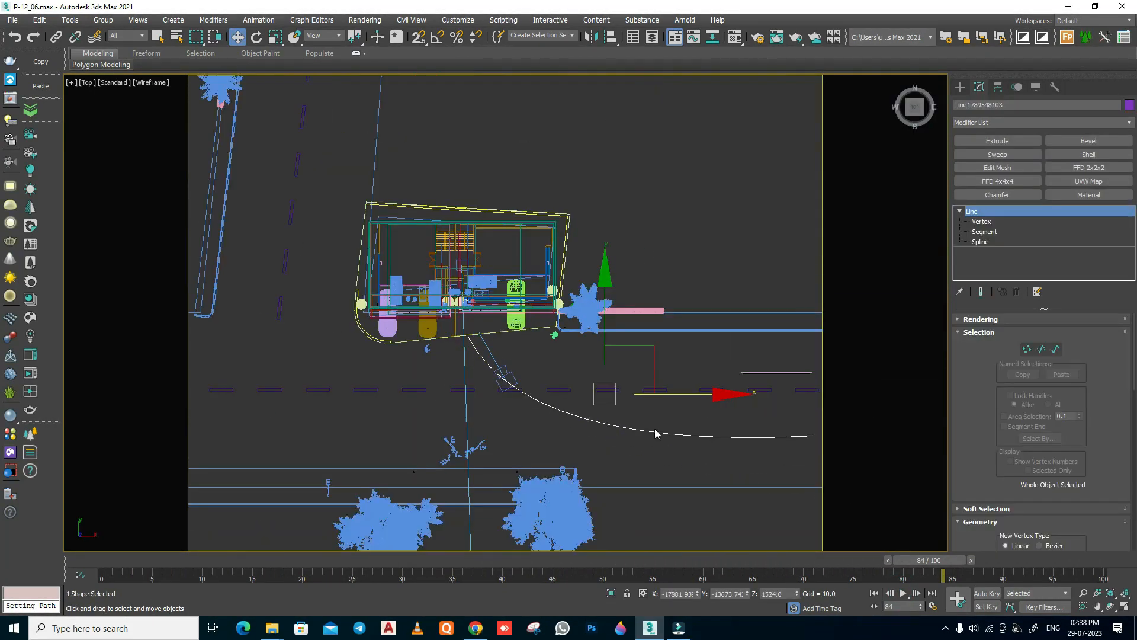
{"action": "middle_click_drag", "start_coordinate": [656, 433], "coordinate": [603, 403]}
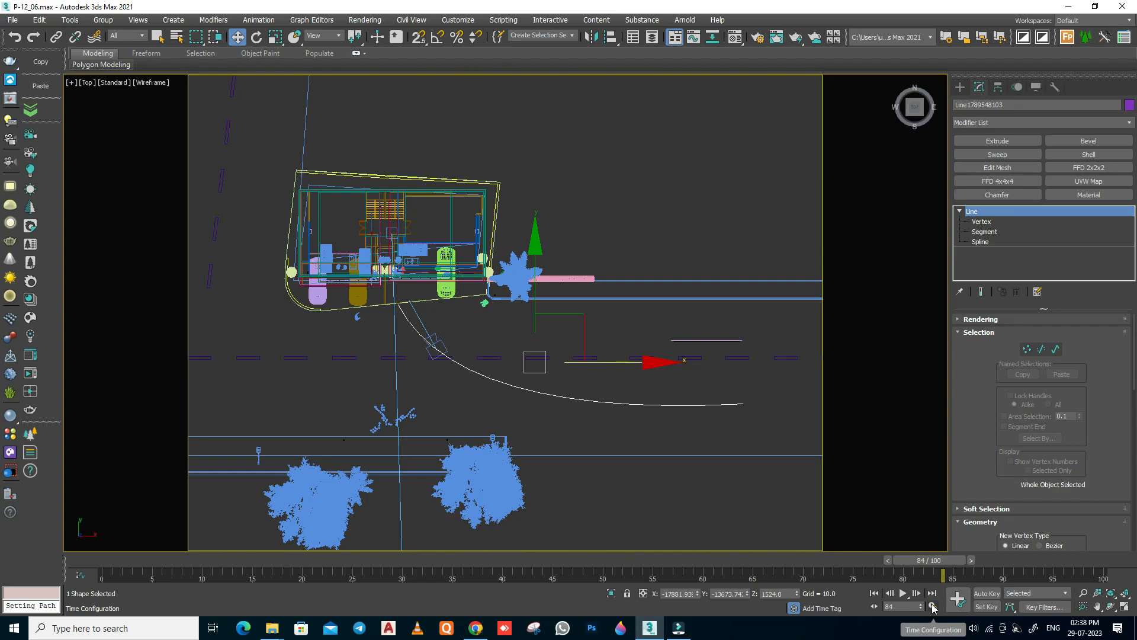
{"action": "left_click", "coordinate": [933, 606]}
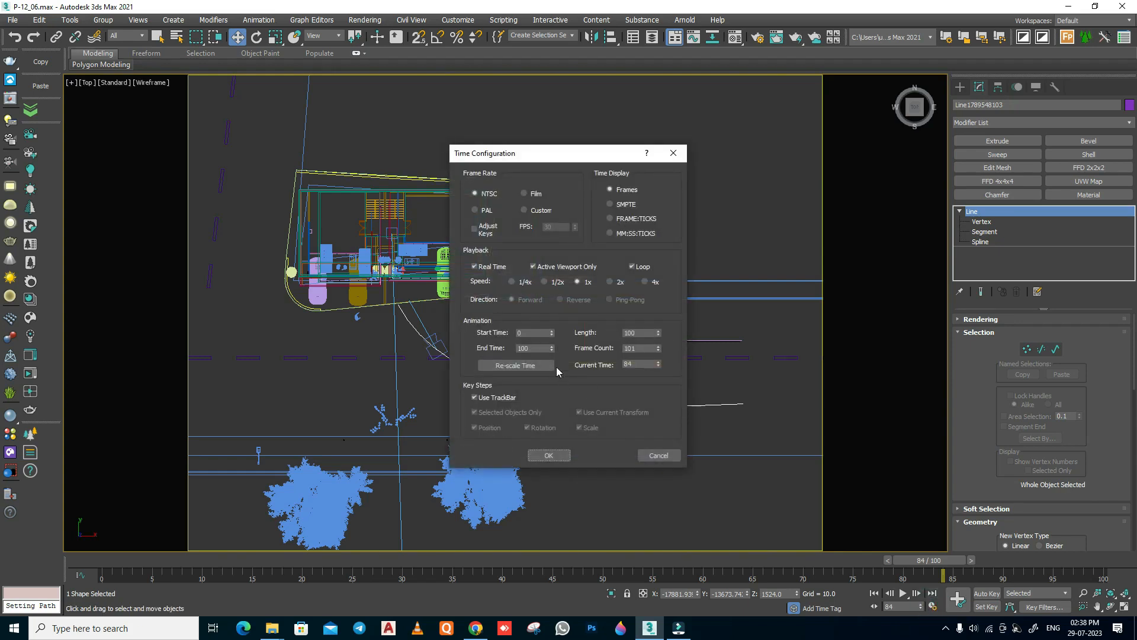
{"action": "double_click", "coordinate": [536, 348]}
{"action": "left_click", "coordinate": [550, 456]}
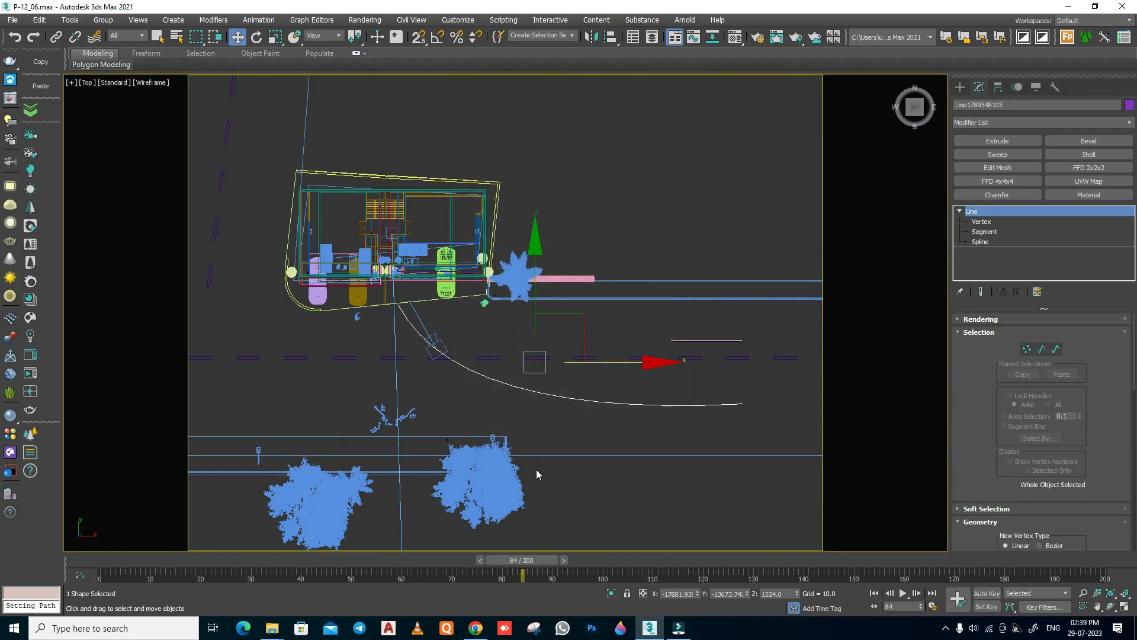
Move the camera's end key from frame 100 to frame 200 to spread the path motion over the full timeline
{"action": "left_click_drag", "start_coordinate": [106, 561], "coordinate": [604, 575]}
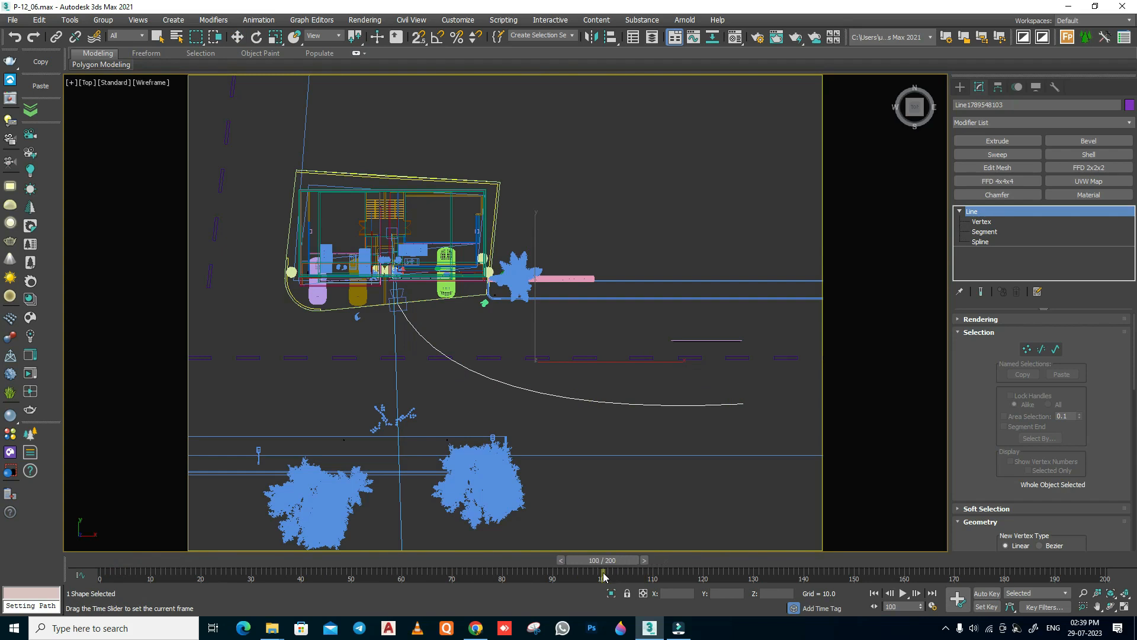
{"action": "key", "text": "w"}
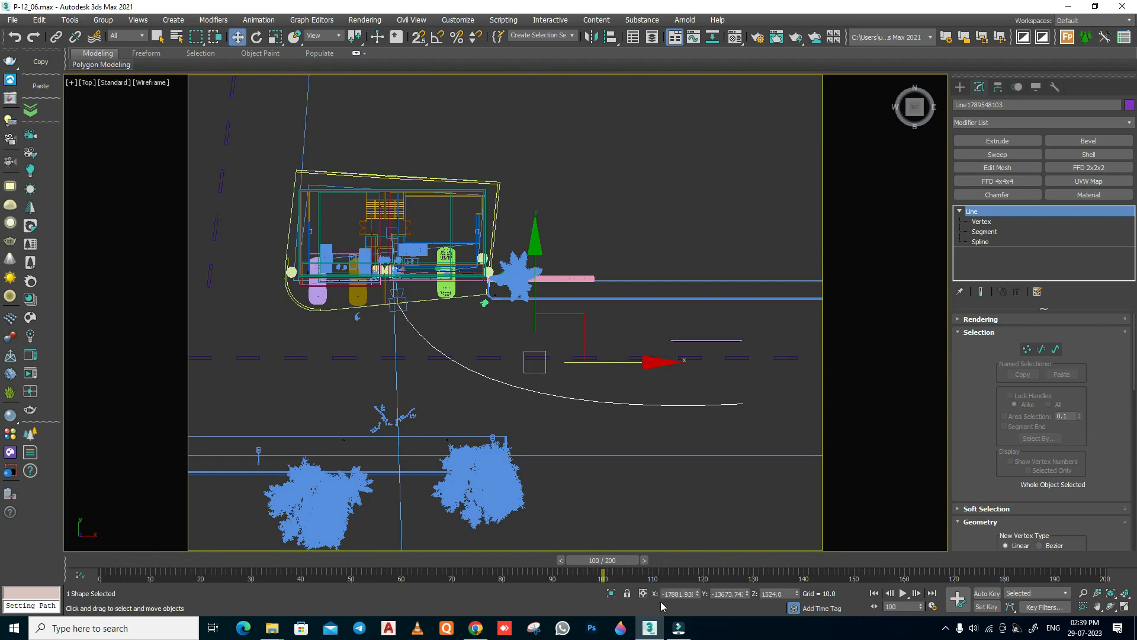
{"action": "left_click", "coordinate": [618, 563]}
{"action": "key", "text": "Home"}
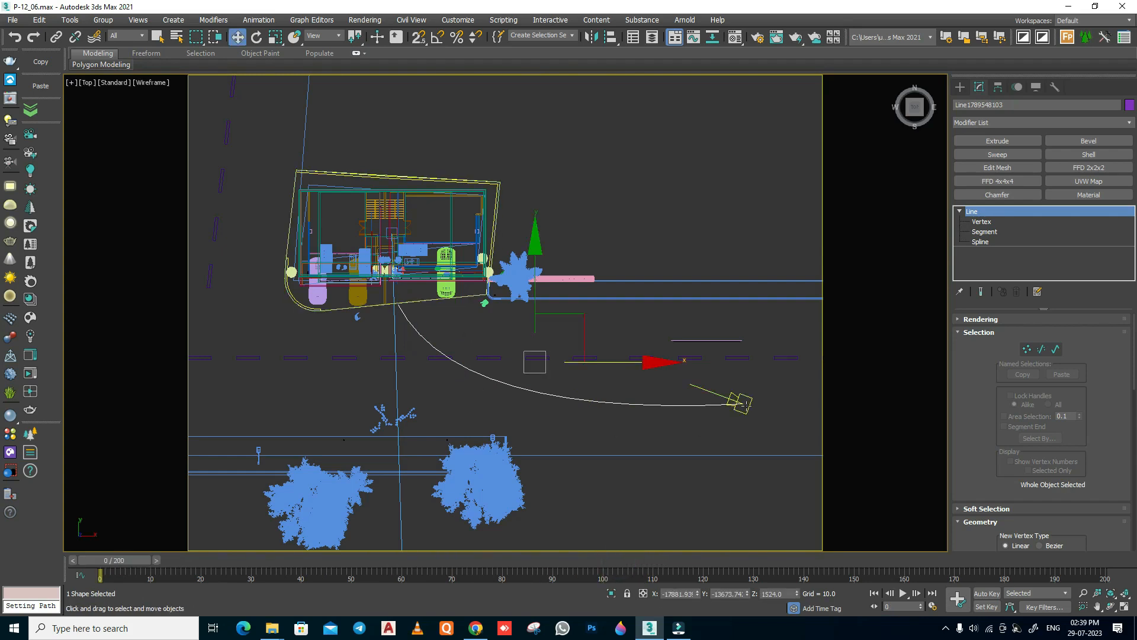
{"action": "left_click", "coordinate": [750, 395]}
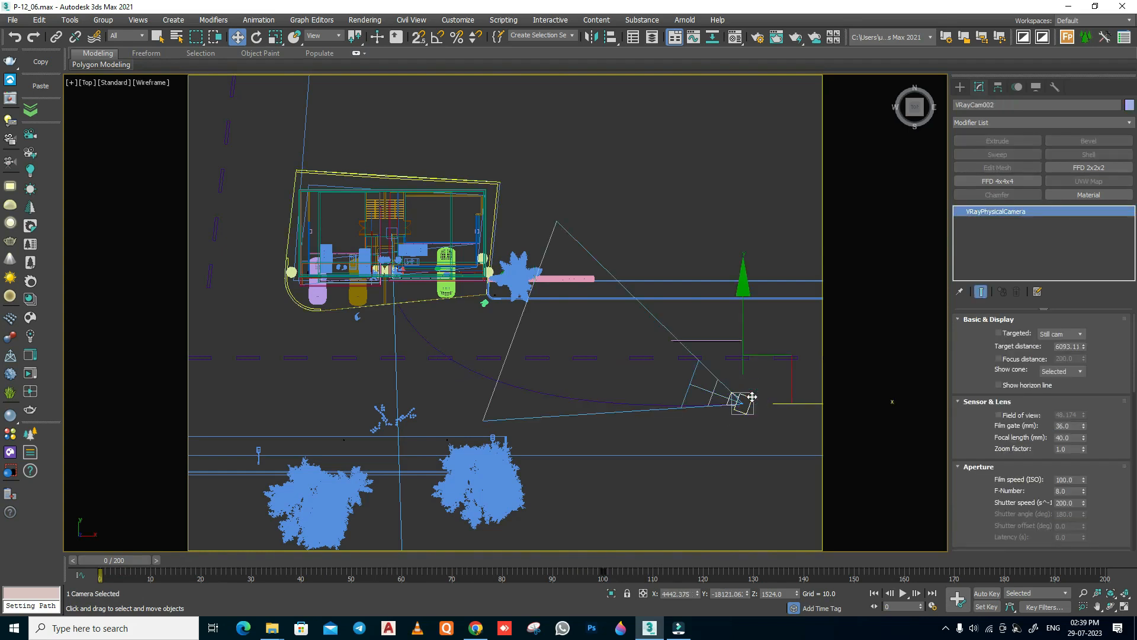
{"action": "left_click_drag", "start_coordinate": [618, 569], "coordinate": [1105, 582]}
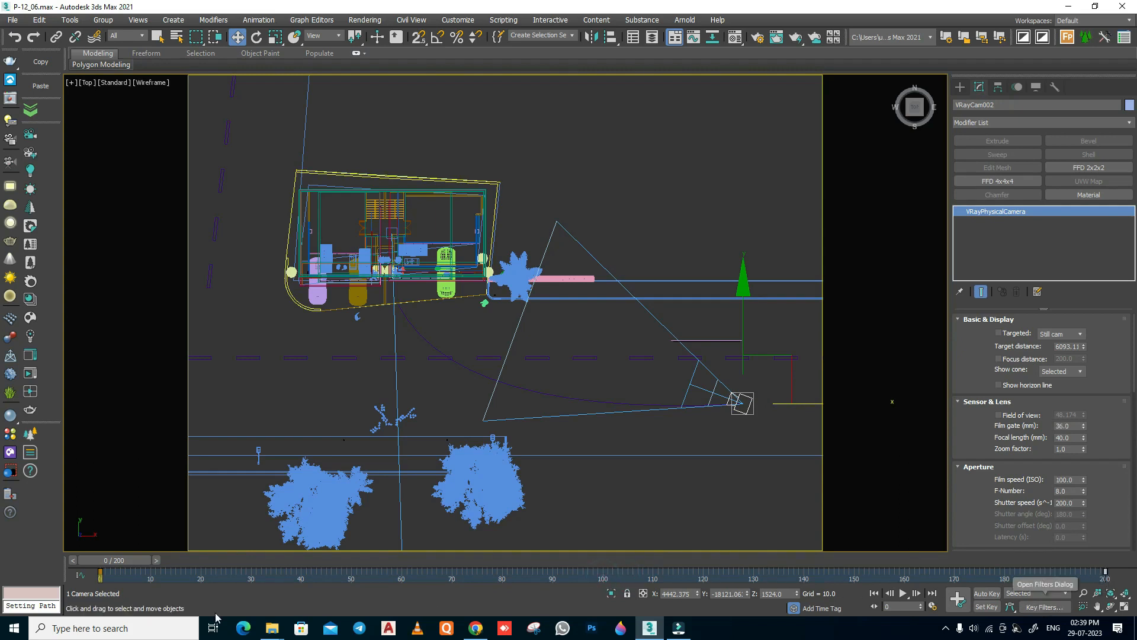
Play the camera animation in the top view, then from the first frame through the camera view
{"action": "left_click", "coordinate": [902, 593]}
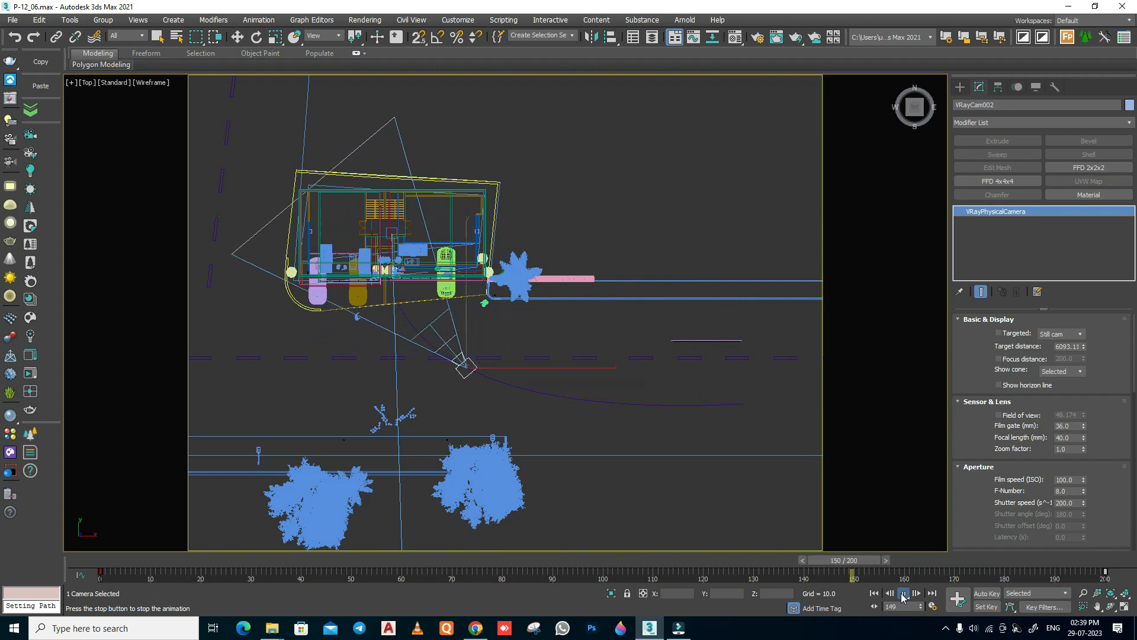
{"action": "left_click", "coordinate": [903, 594]}
{"action": "key", "text": "c"}
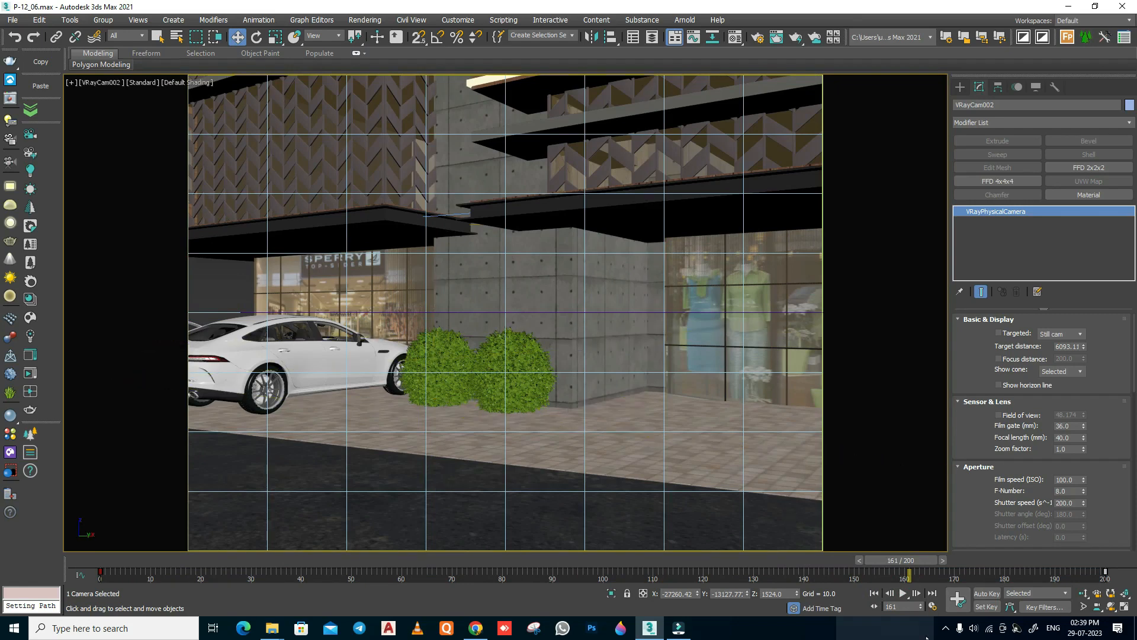
{"action": "left_click", "coordinate": [875, 593]}
{"action": "left_click", "coordinate": [902, 593]}
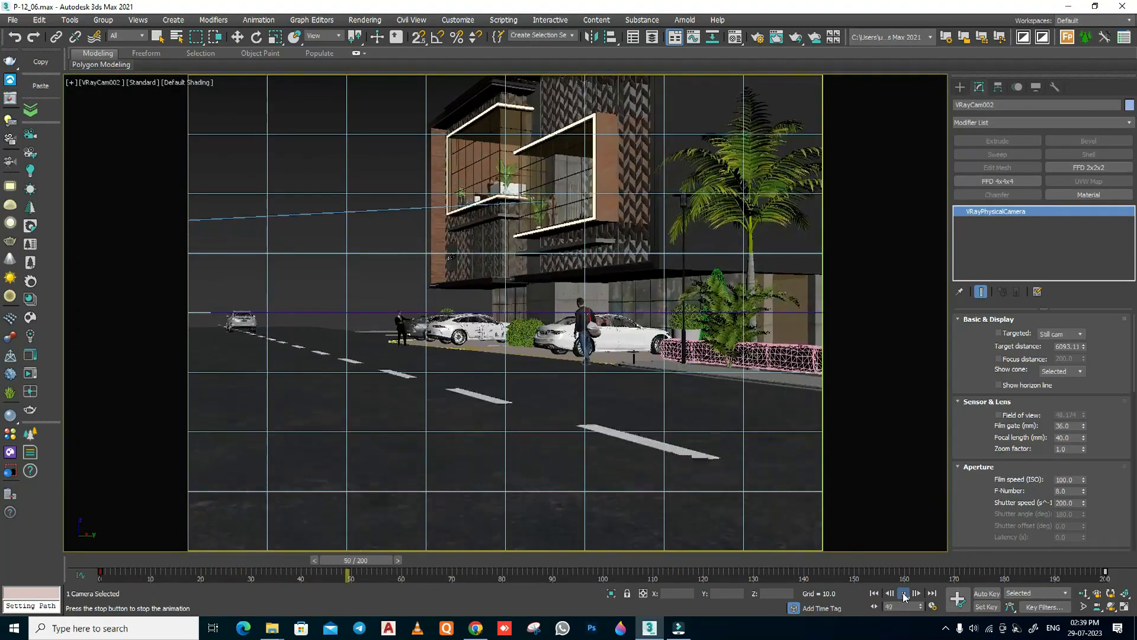
{"action": "left_click", "coordinate": [904, 593]}
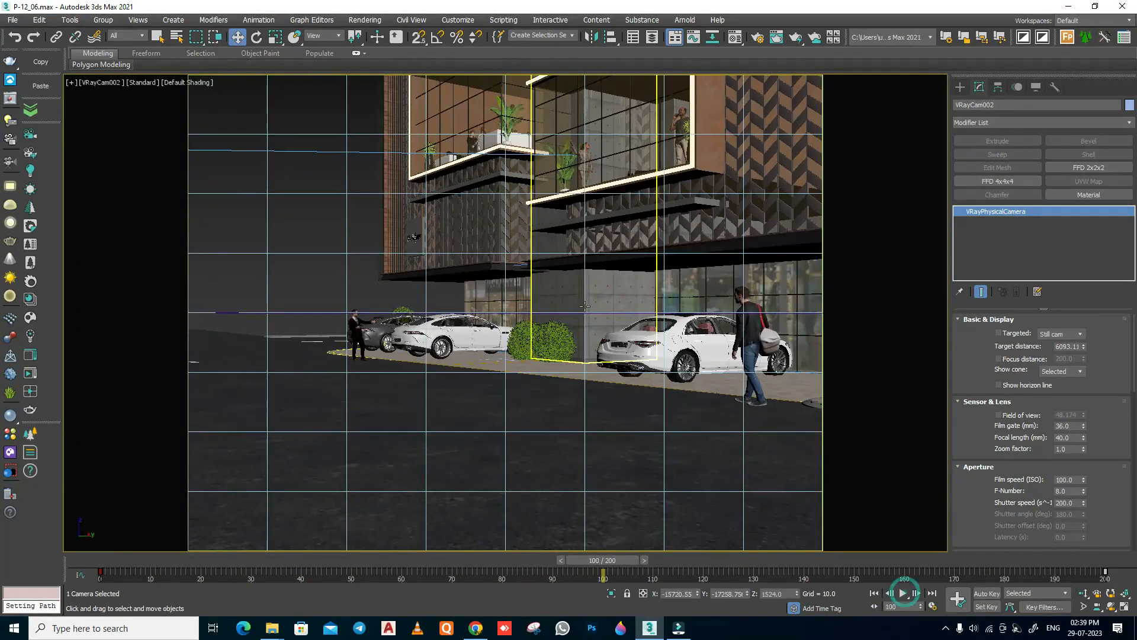
In the top wireframe view, move the path line's starting vertex closer to the building to shorten the camera's curve
{"action": "key", "text": "t"}
{"action": "scroll", "coordinate": [548, 449], "scroll_direction": "down", "scroll_amount": 2}
{"action": "key", "text": "F3"}
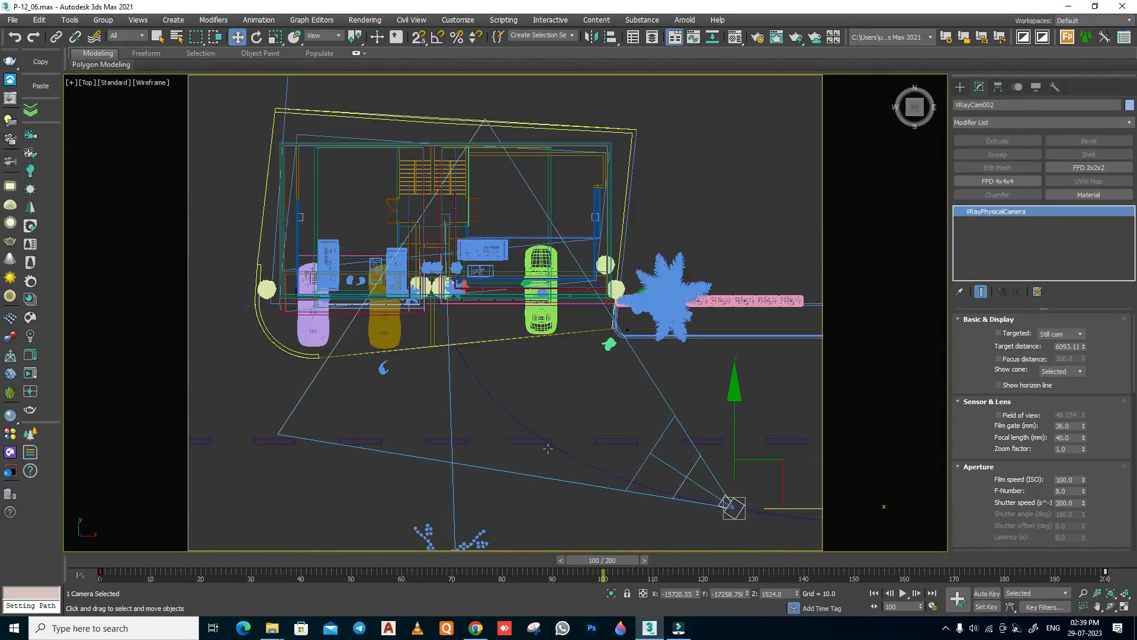
{"action": "left_click", "coordinate": [516, 416]}
{"action": "middle_click_drag", "start_coordinate": [627, 414], "coordinate": [582, 386]}
{"action": "scroll", "coordinate": [582, 385], "scroll_direction": "down", "scroll_amount": 2}
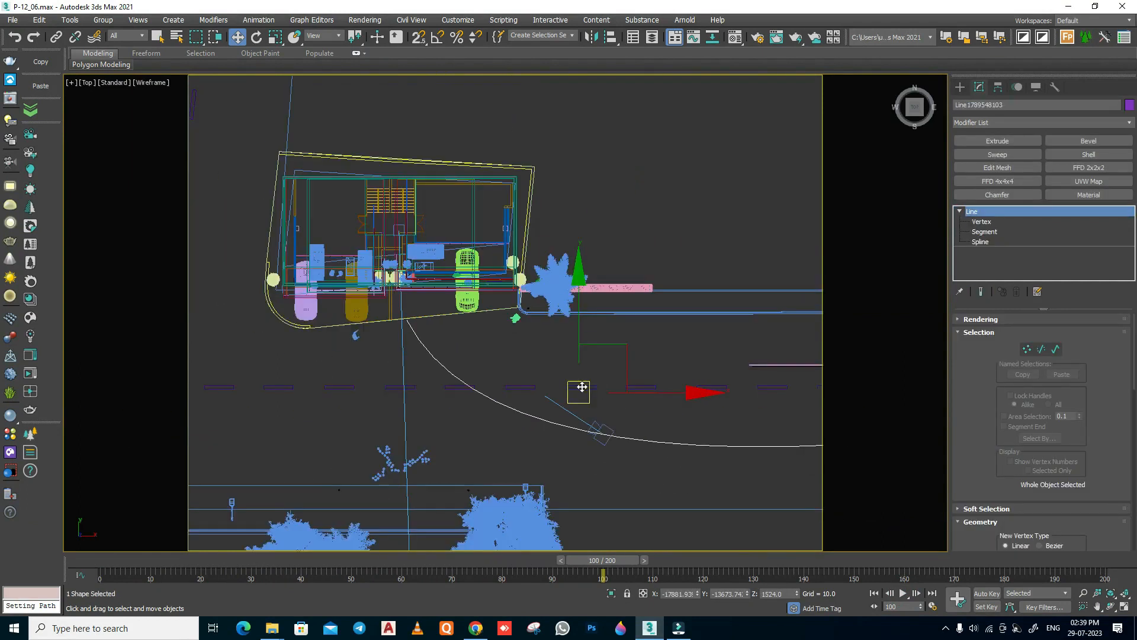
{"action": "left_click", "coordinate": [981, 221]}
{"action": "middle_click_drag", "start_coordinate": [789, 424], "coordinate": [631, 411]}
{"action": "left_click", "coordinate": [677, 431]}
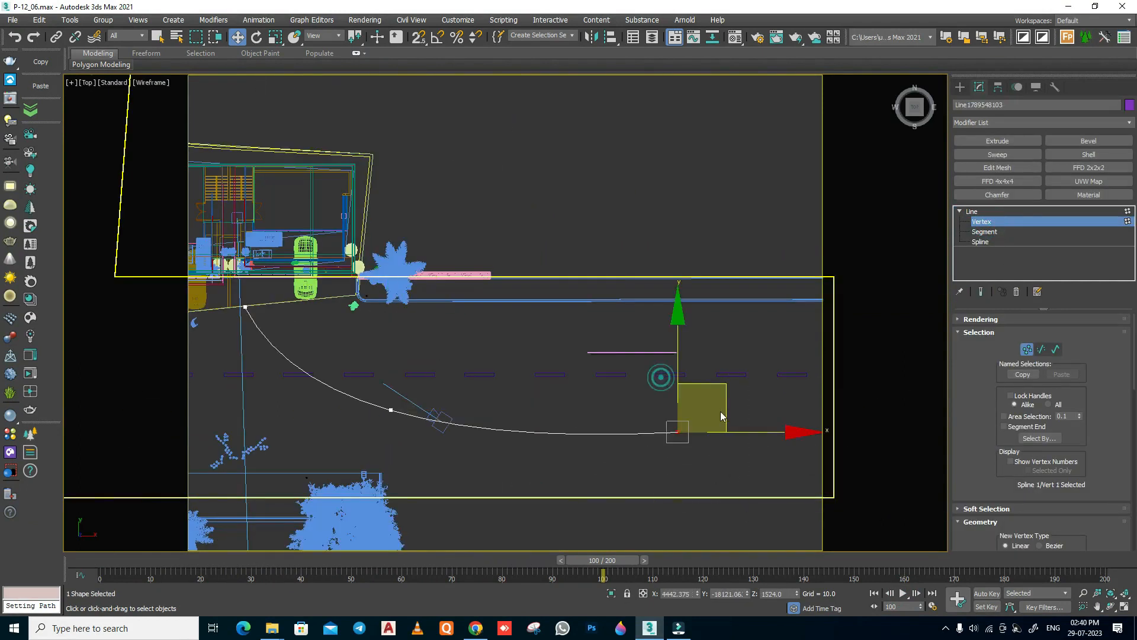
{"action": "left_click_drag", "start_coordinate": [721, 384], "coordinate": [598, 390]}
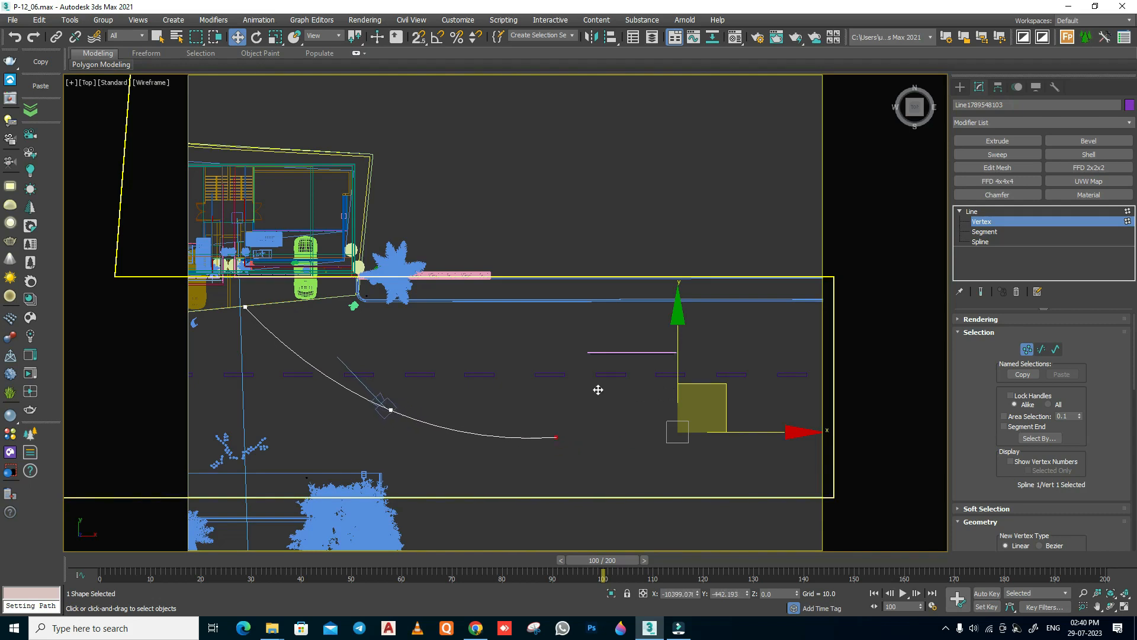
{"action": "left_click", "coordinate": [391, 408]}
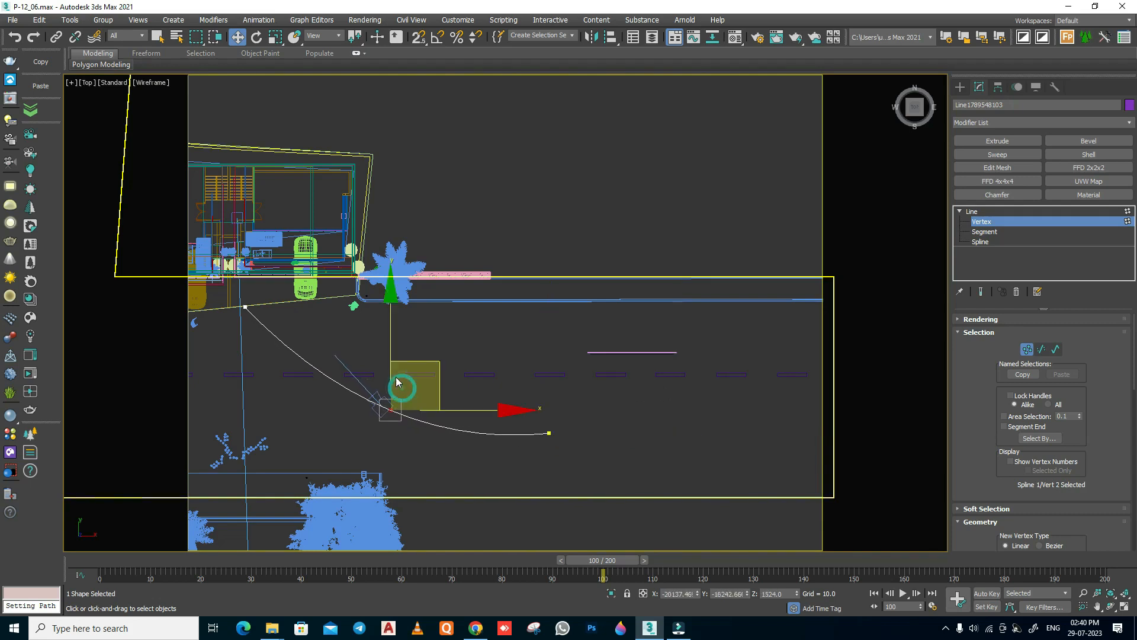
{"action": "left_click", "coordinate": [357, 348]}
Play the animation from the first frame through the shaded camera view to check the shortened path
{"action": "key", "text": "c"}
{"action": "double_click", "coordinate": [533, 237]}
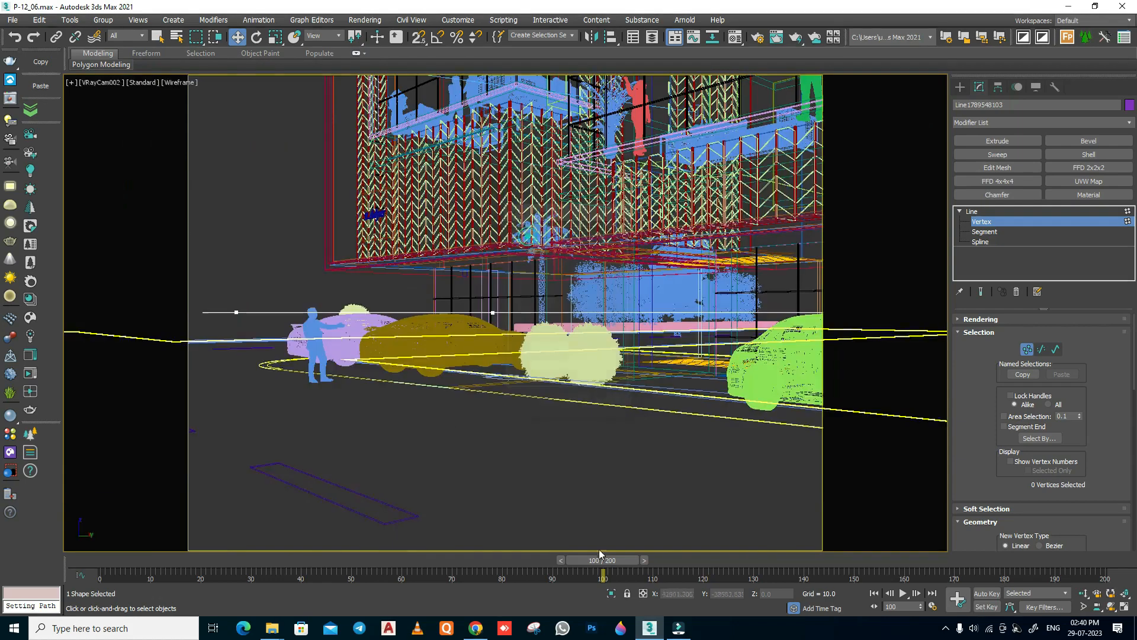
{"action": "key", "text": "F3"}
{"action": "left_click", "coordinate": [873, 593]}
{"action": "left_click", "coordinate": [903, 594]}
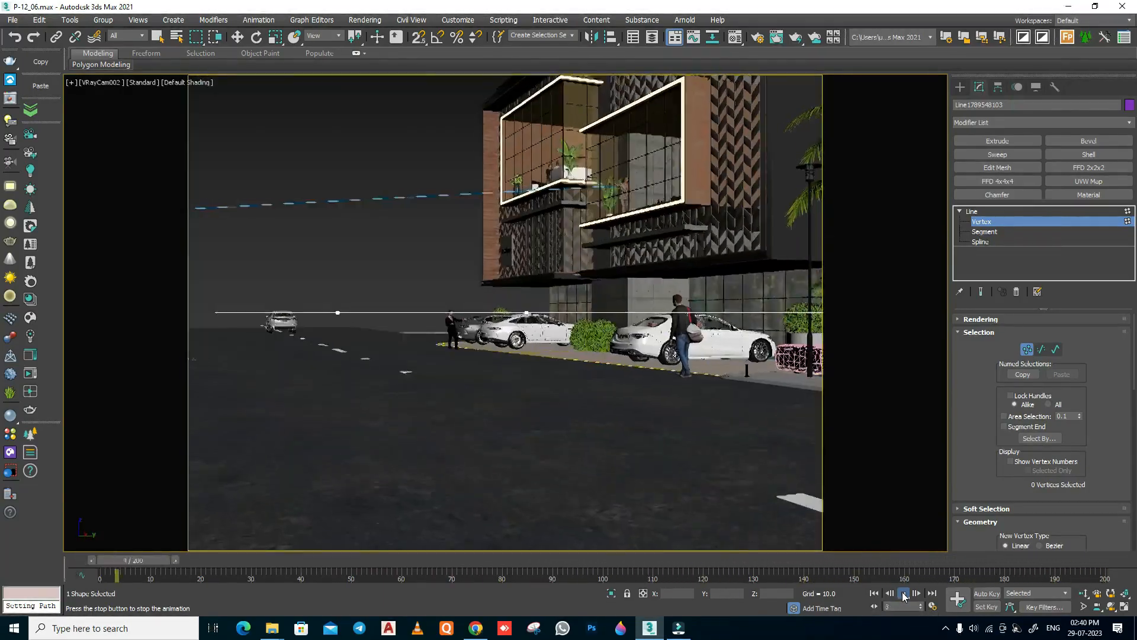
{"action": "left_click", "coordinate": [903, 593]}
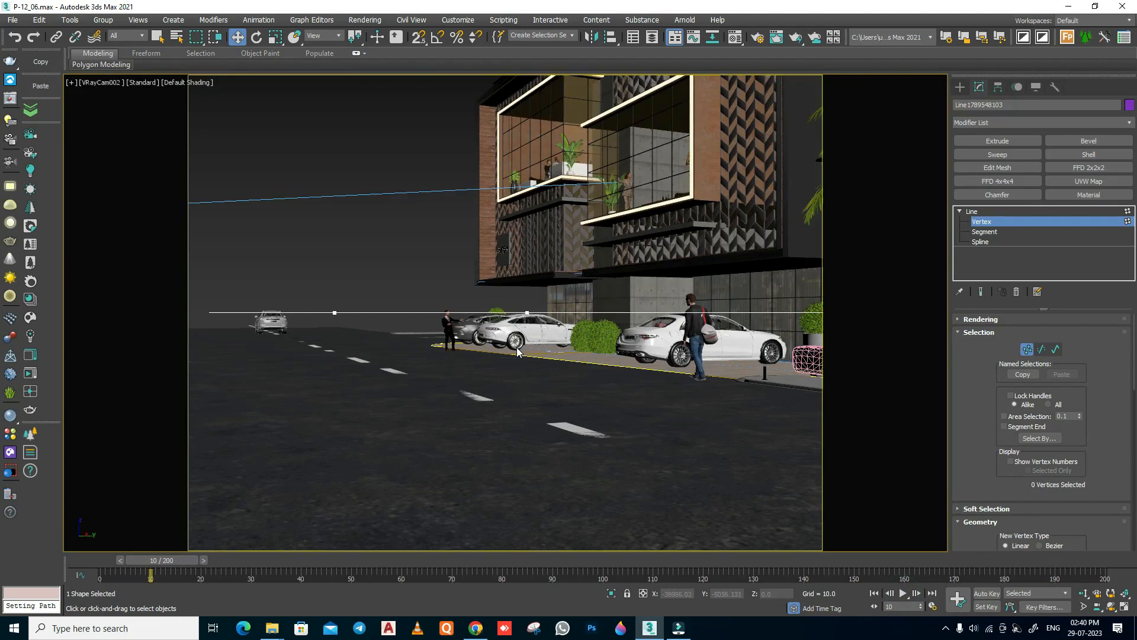
Move the path line's end vertex beside the building slightly outward onto the road in the top view
{"action": "key", "text": "t"}
{"action": "middle_click_drag", "start_coordinate": [513, 432], "coordinate": [534, 276]}
{"action": "left_click", "coordinate": [437, 259]}
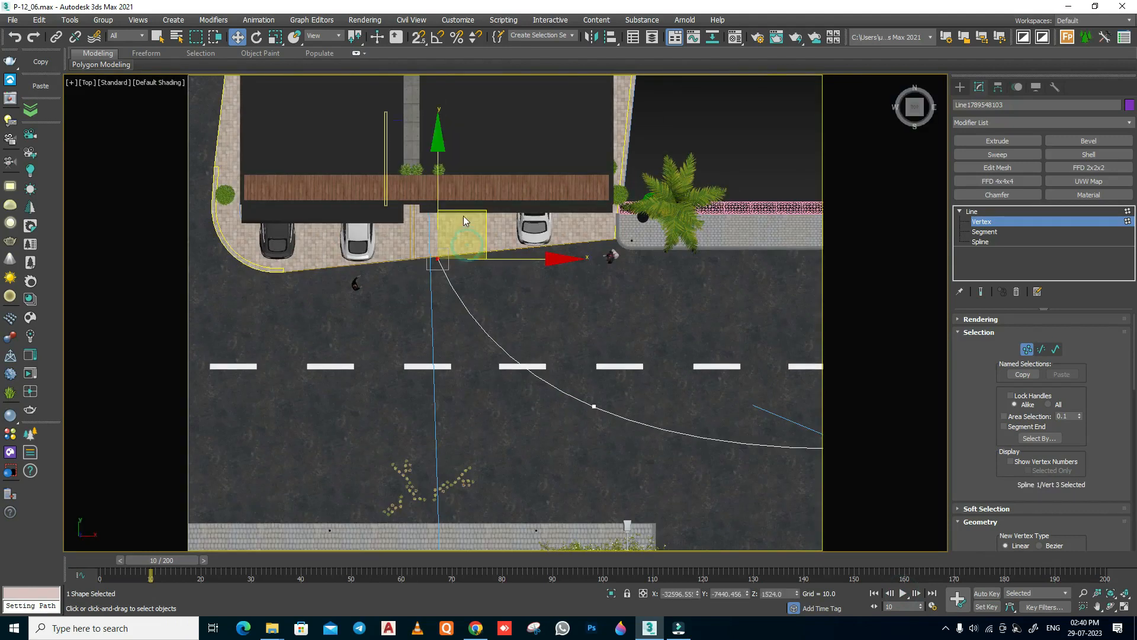
{"action": "left_click_drag", "start_coordinate": [467, 218], "coordinate": [490, 264]}
Play the adjusted camera motion through the camera view and return the timeline to frame 0
{"action": "key", "text": "c"}
{"action": "double_click", "coordinate": [538, 236]}
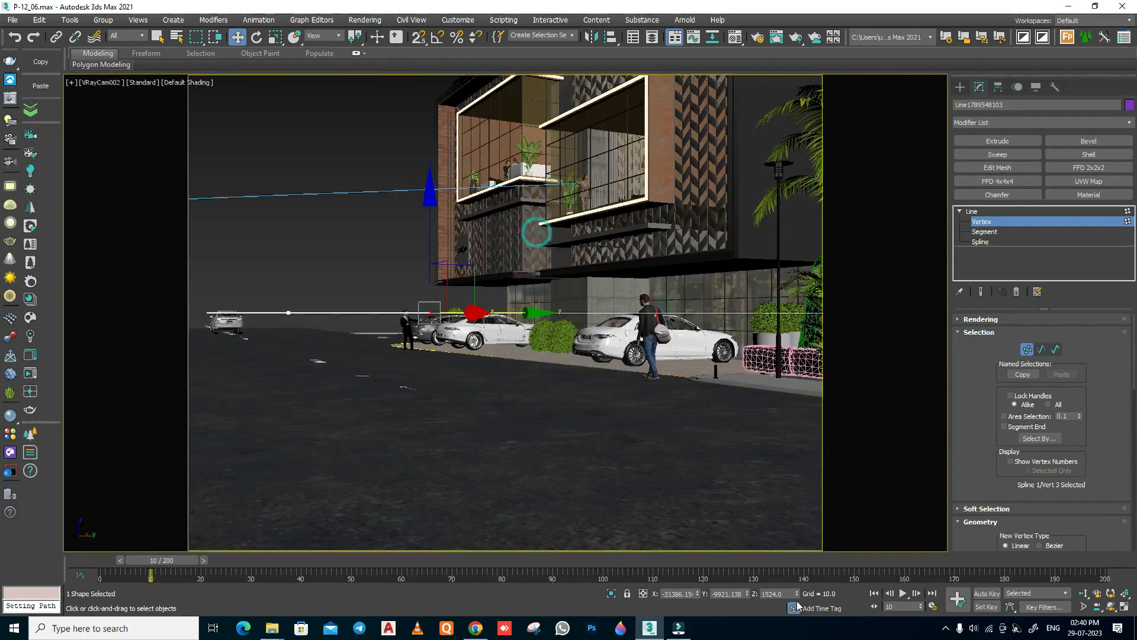
{"action": "left_click", "coordinate": [874, 593]}
{"action": "left_click", "coordinate": [902, 593]}
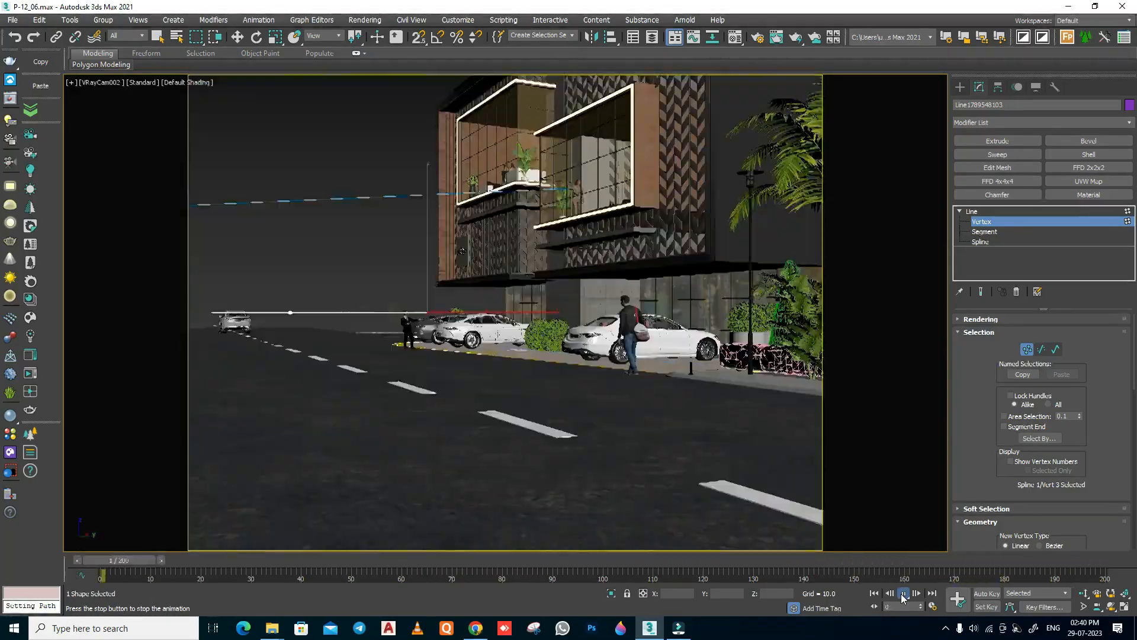
{"action": "left_click", "coordinate": [903, 592]}
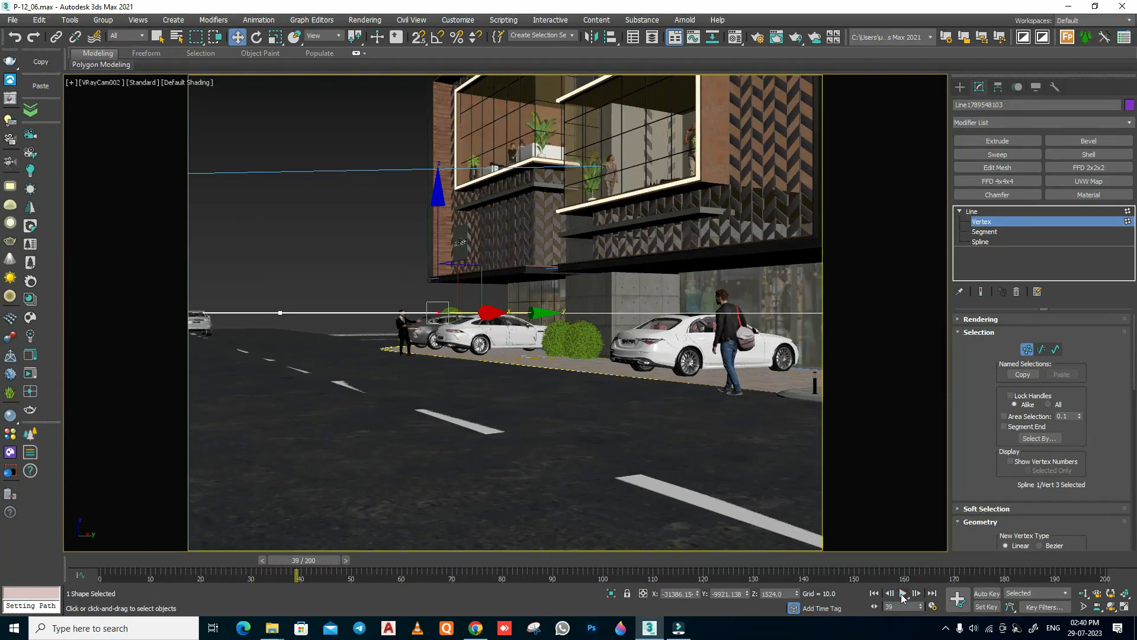
{"action": "left_click_drag", "start_coordinate": [333, 563], "coordinate": [109, 564]}
Exit vertex editing on the path line and deselect the line
{"action": "right_click", "coordinate": [292, 250]}
{"action": "left_click", "coordinate": [335, 264]}
{"action": "left_click", "coordinate": [336, 254]}
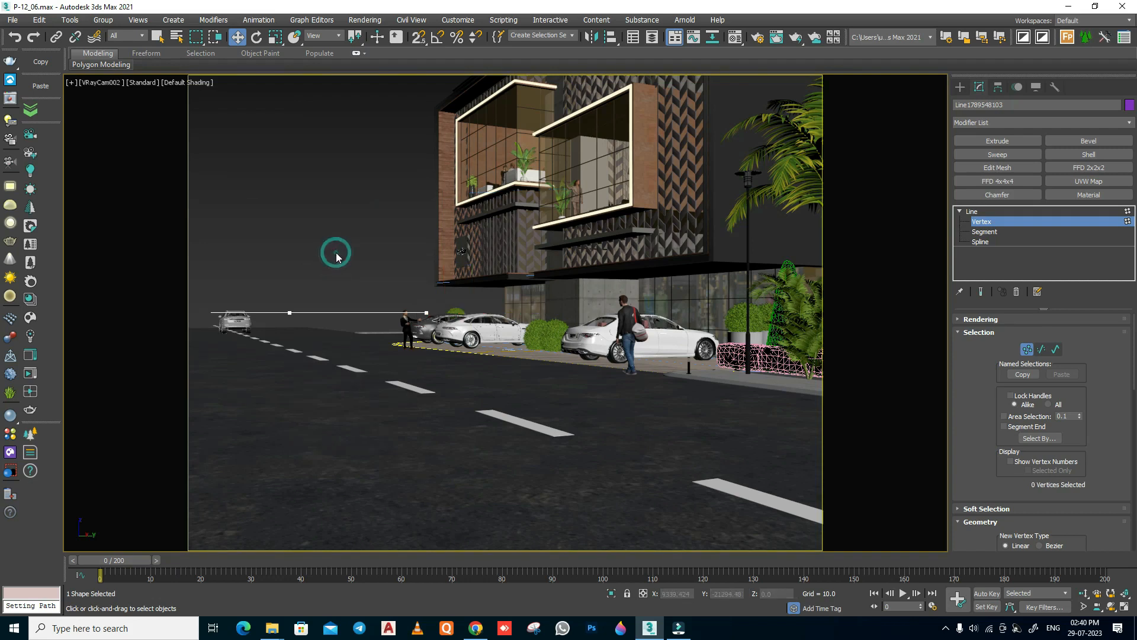
{"action": "left_click", "coordinate": [971, 211]}
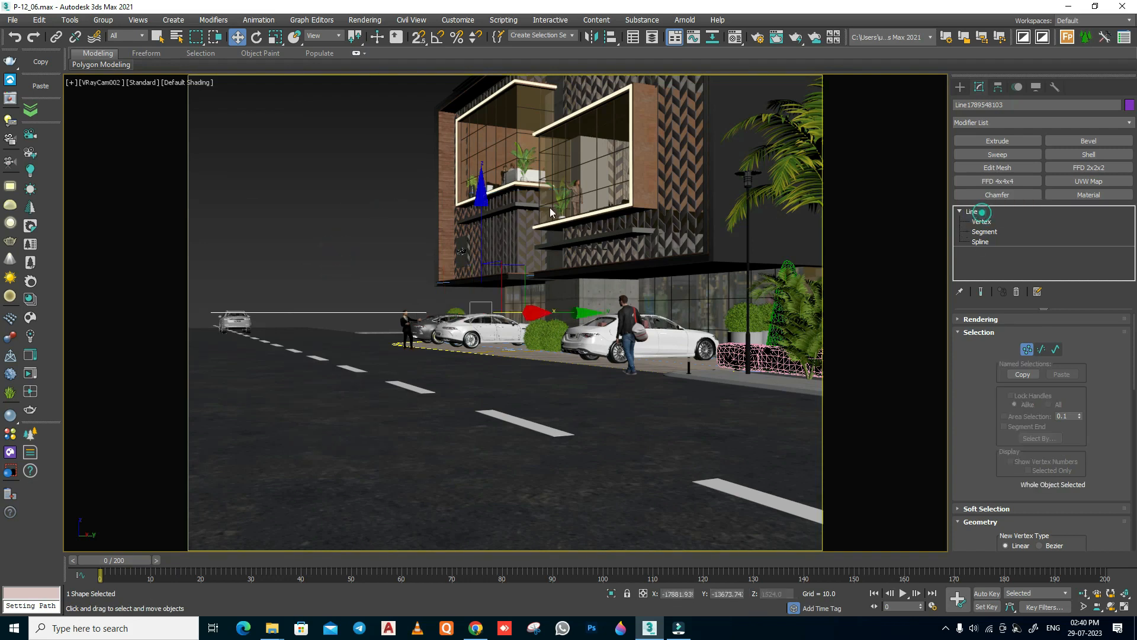
{"action": "left_click", "coordinate": [325, 208]}
Start a preview animation of the camera view and set its per-view preset to Standard
{"action": "left_click", "coordinate": [70, 20]}
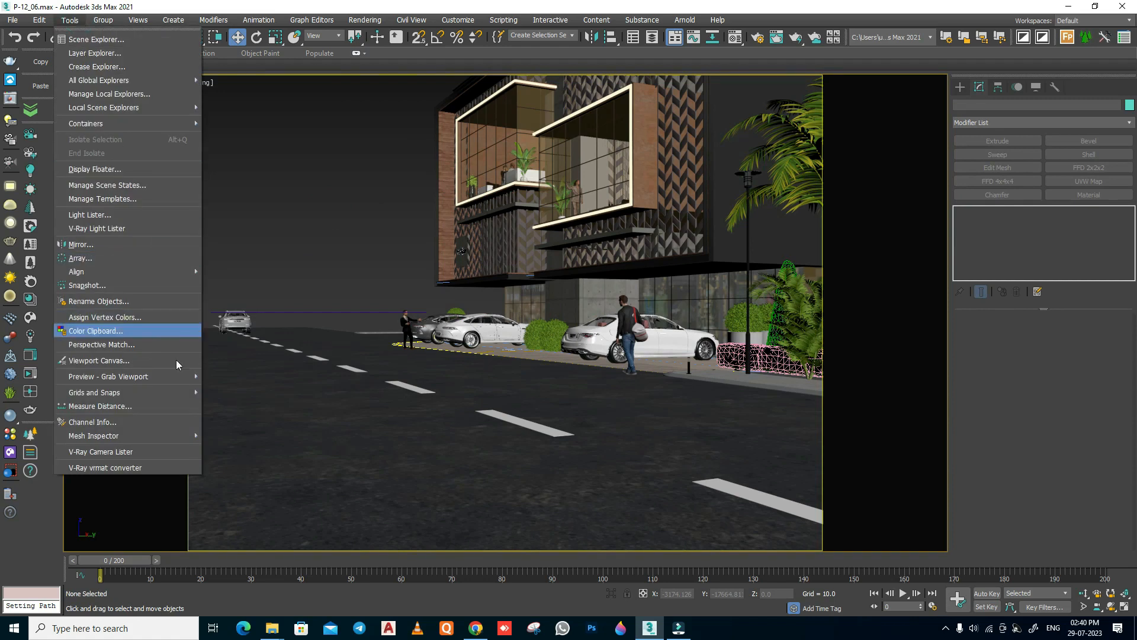
{"action": "mouse_move", "coordinate": [159, 378]}
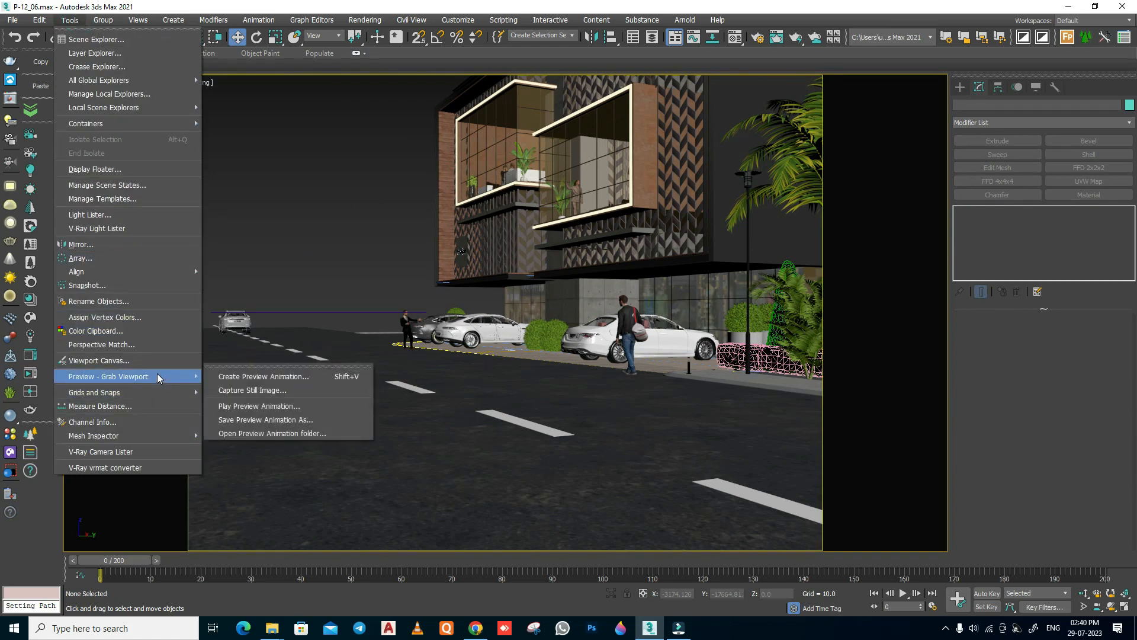
{"action": "left_click", "coordinate": [299, 380]}
{"action": "left_click_drag", "start_coordinate": [551, 120], "coordinate": [365, 139]}
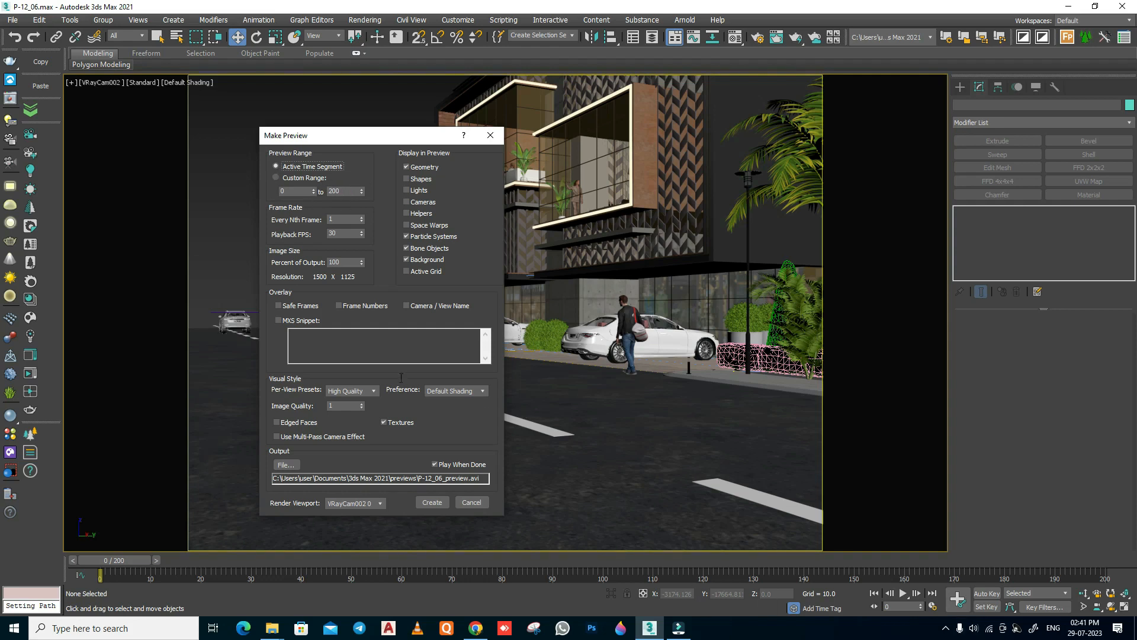
{"action": "left_click", "coordinate": [359, 394]}
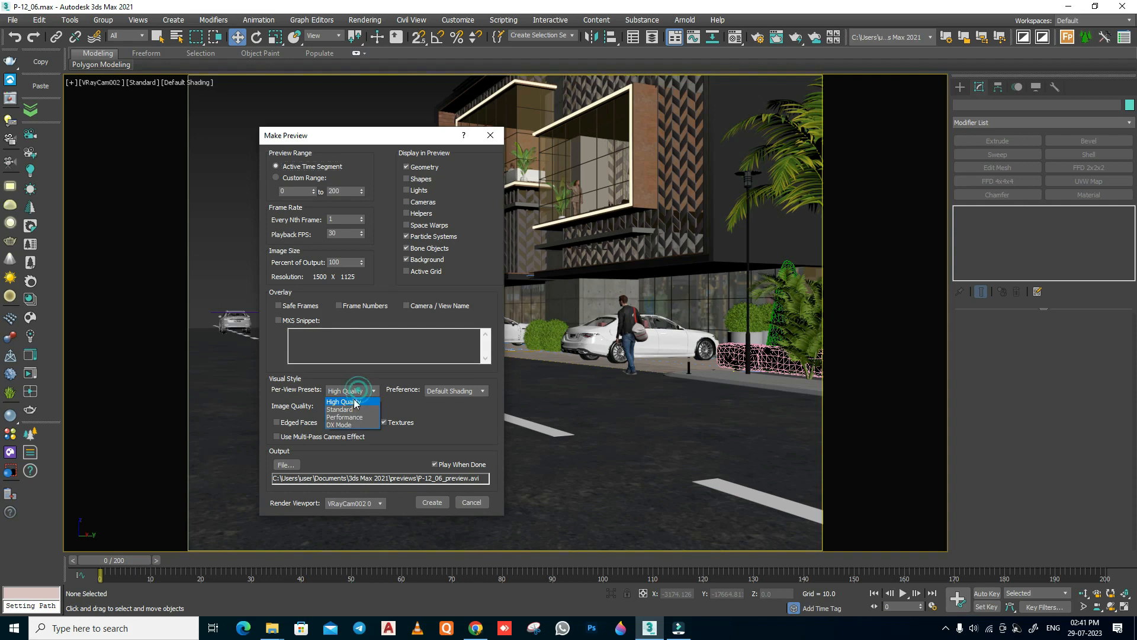
{"action": "left_click", "coordinate": [344, 410]}
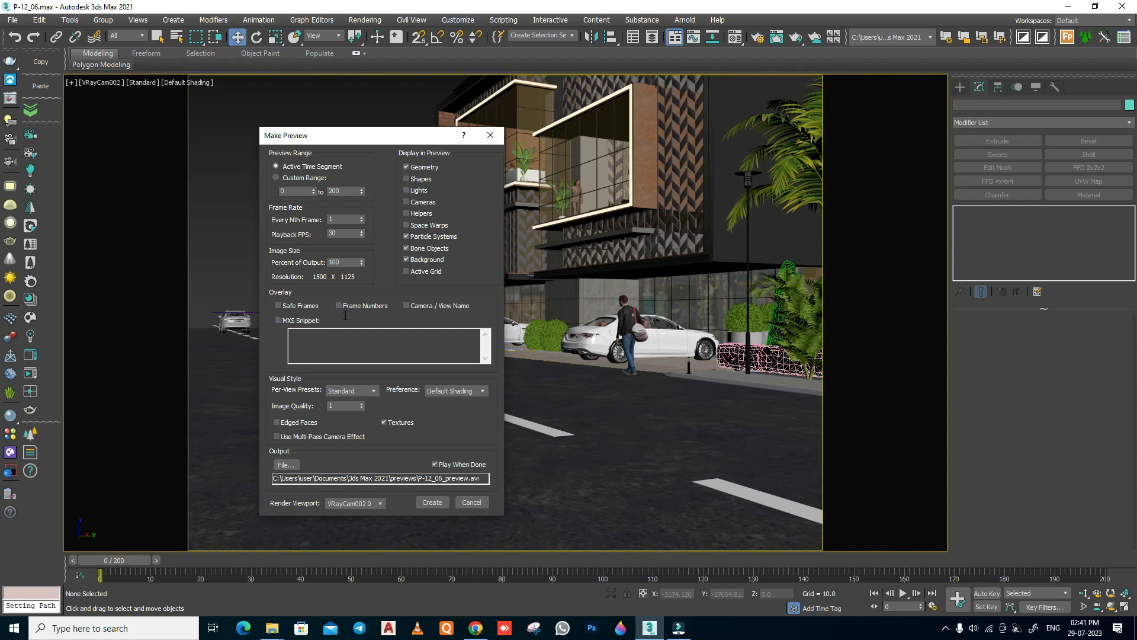
Create the preview at 50 percent of output size and play the resulting video
{"action": "double_click", "coordinate": [348, 261]}
{"action": "type", "text": "50"}
{"action": "left_click", "coordinate": [429, 503]}
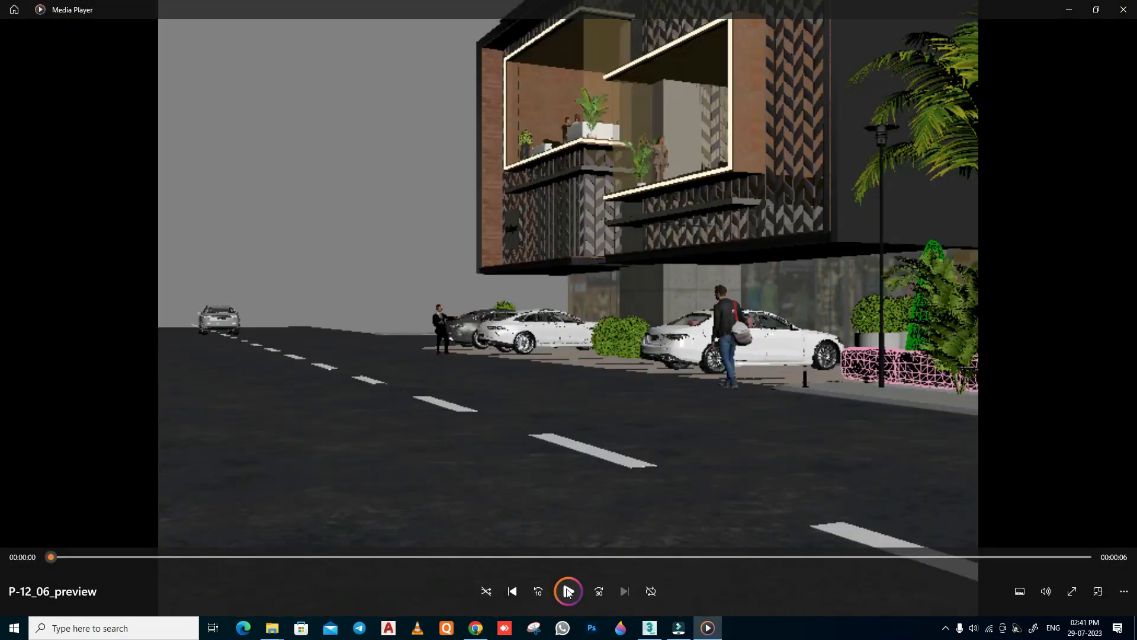
{"action": "left_click", "coordinate": [571, 591]}
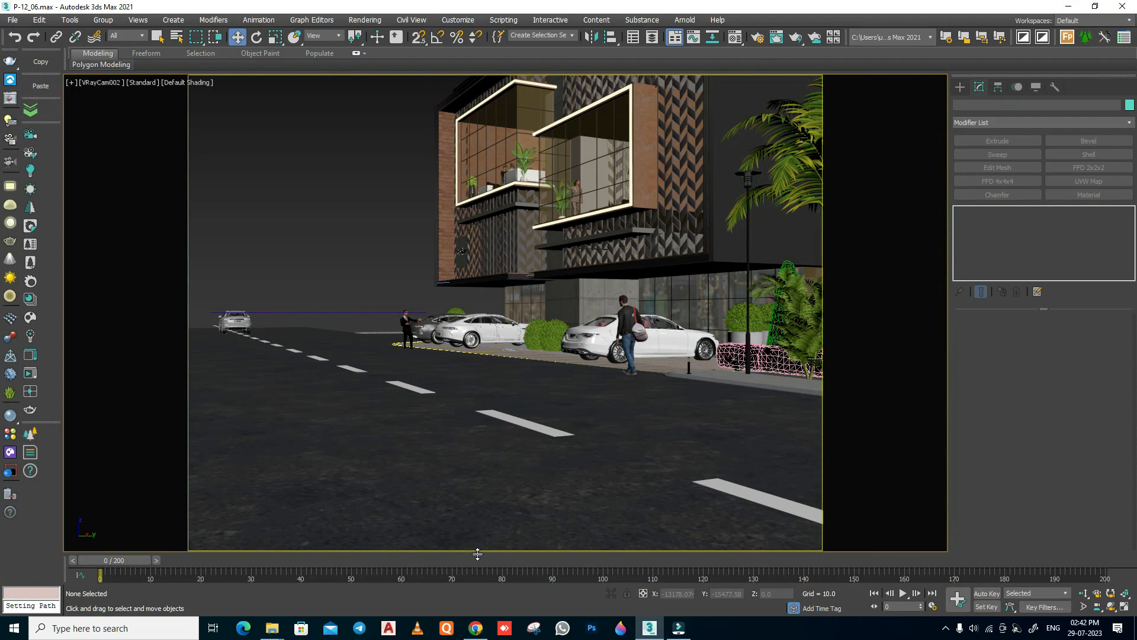
Unhide the Cameras category with the scene shown in the top wireframe view, and deselect the path line
{"action": "key", "text": "t"}
{"action": "middle_click_drag", "start_coordinate": [554, 459], "coordinate": [457, 307]}
{"action": "scroll", "coordinate": [458, 309], "scroll_direction": "down", "scroll_amount": 2}
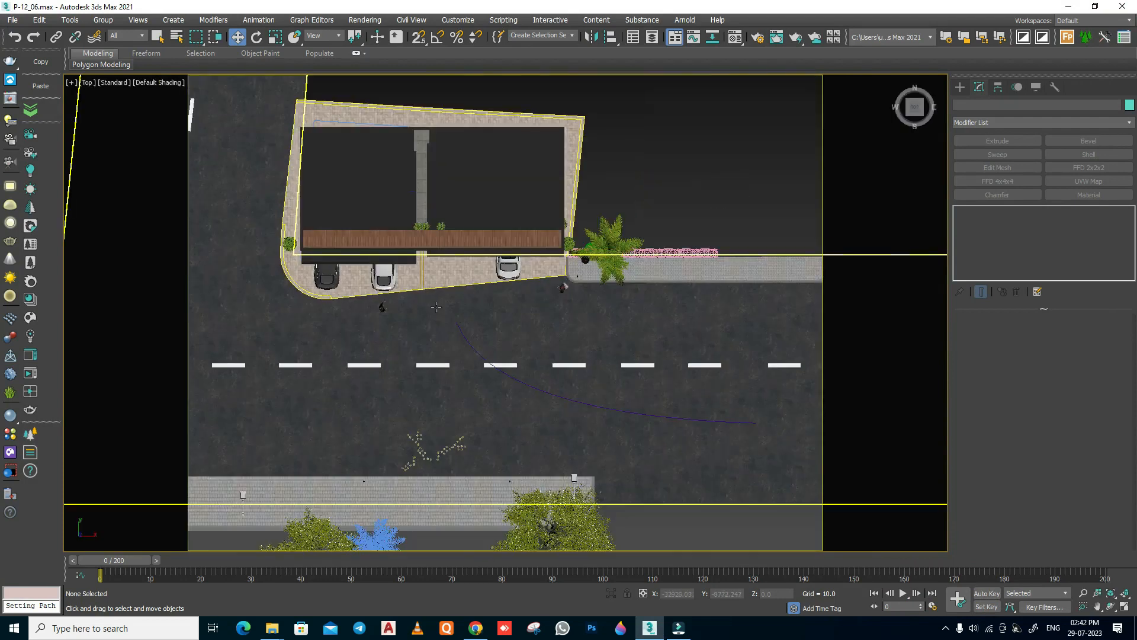
{"action": "middle_click_drag", "start_coordinate": [681, 377], "coordinate": [621, 377]}
{"action": "key", "text": "F3"}
{"action": "left_click", "coordinate": [656, 420]}
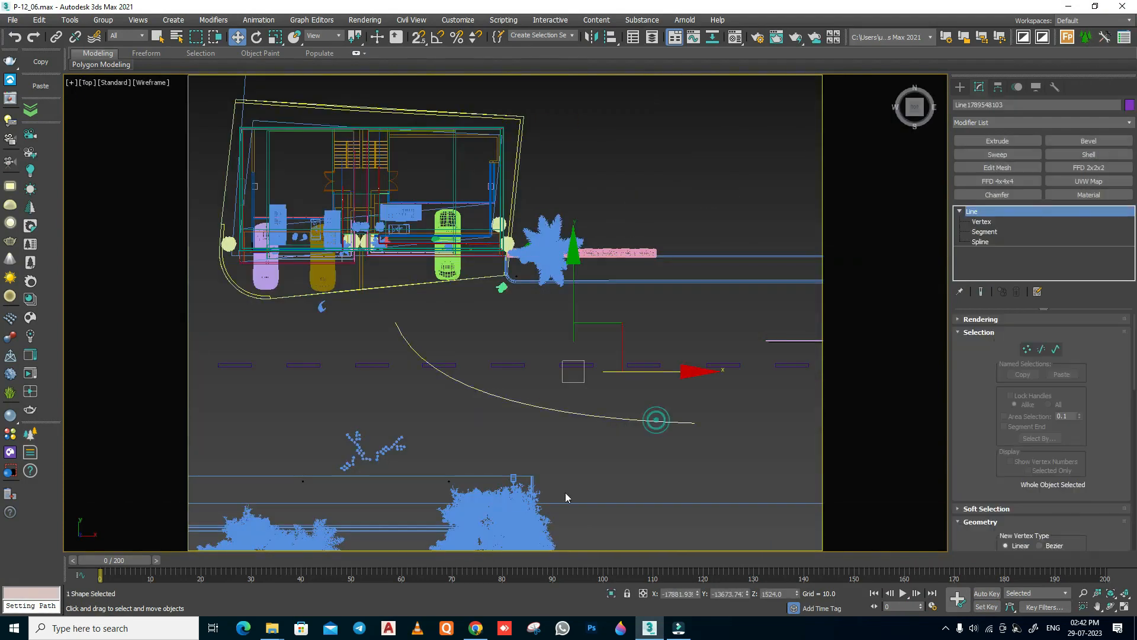
{"action": "left_click", "coordinate": [1036, 87]}
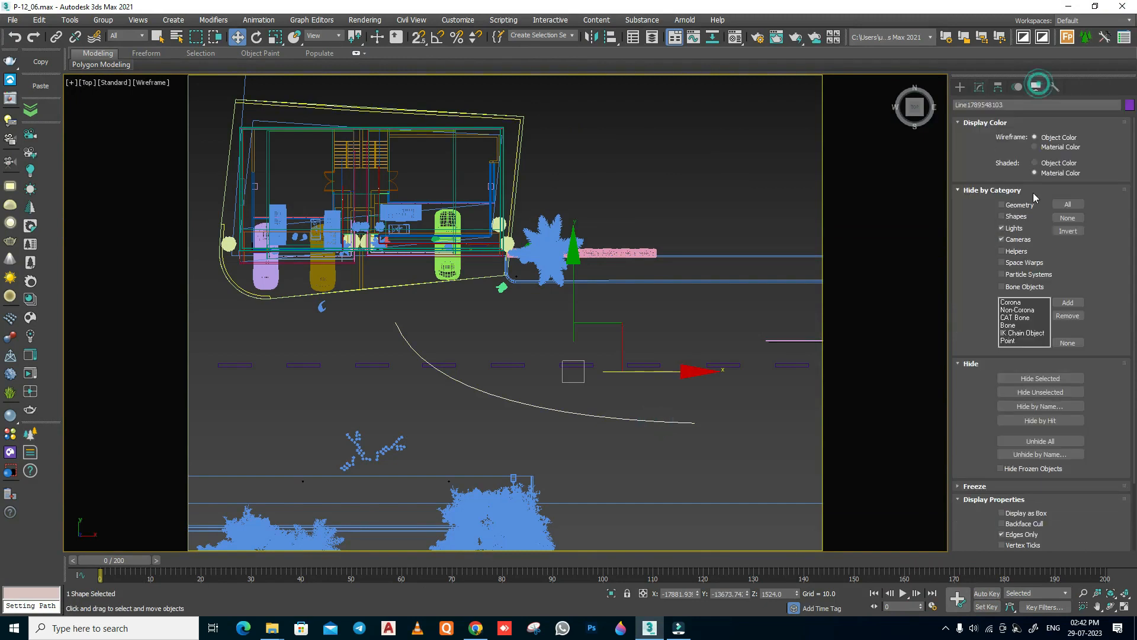
{"action": "left_click", "coordinate": [1009, 239]}
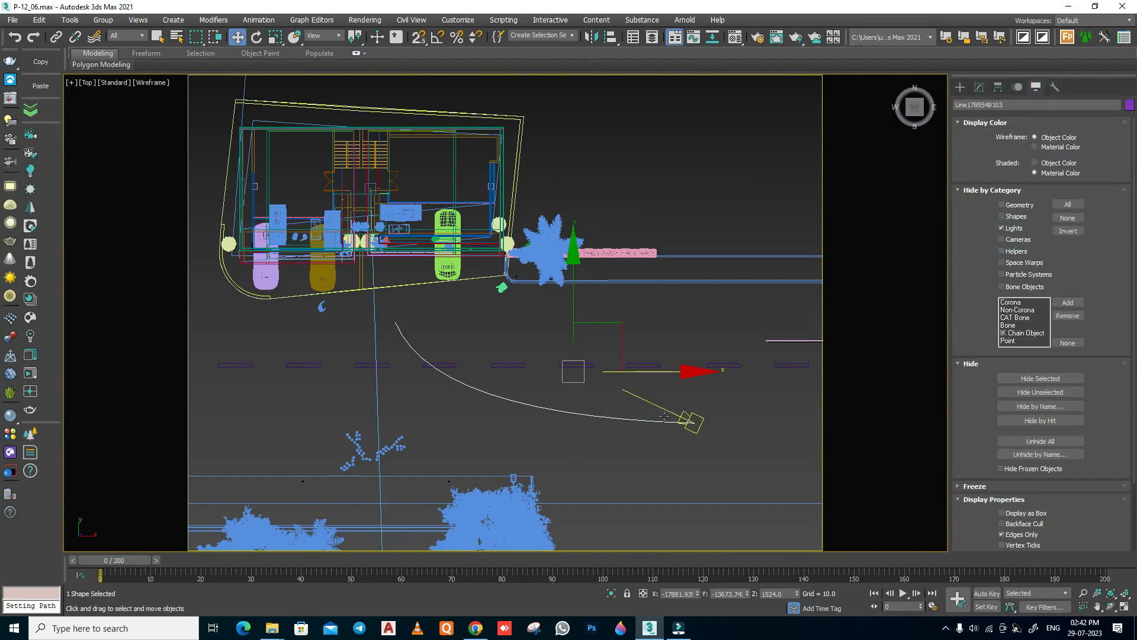
{"action": "left_click", "coordinate": [745, 414]}
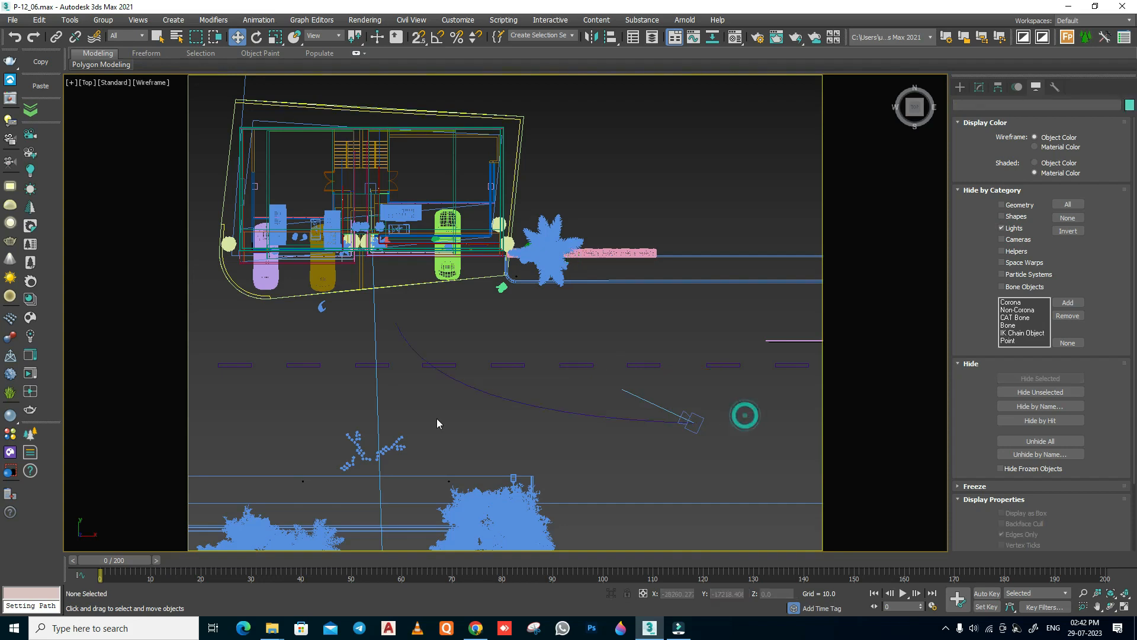
{"action": "scroll", "coordinate": [463, 385], "scroll_direction": "down", "scroll_amount": 2}
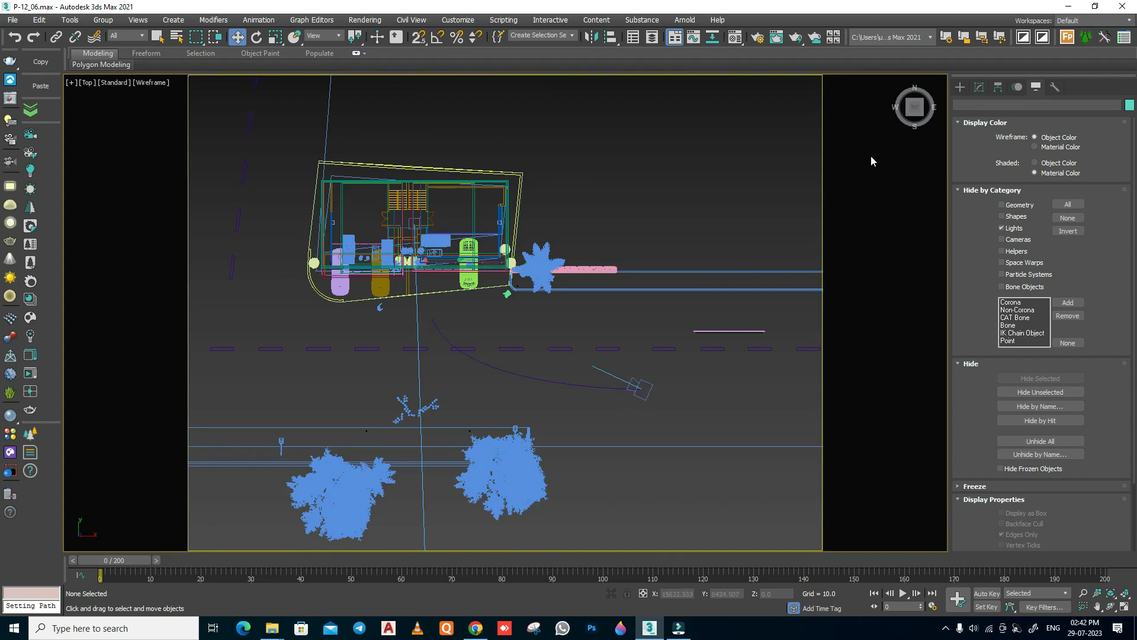
Try to place a V-Ray physical camera on the road in front of the building in the top view
{"action": "left_click", "coordinate": [960, 86]}
{"action": "left_click", "coordinate": [1060, 159]}
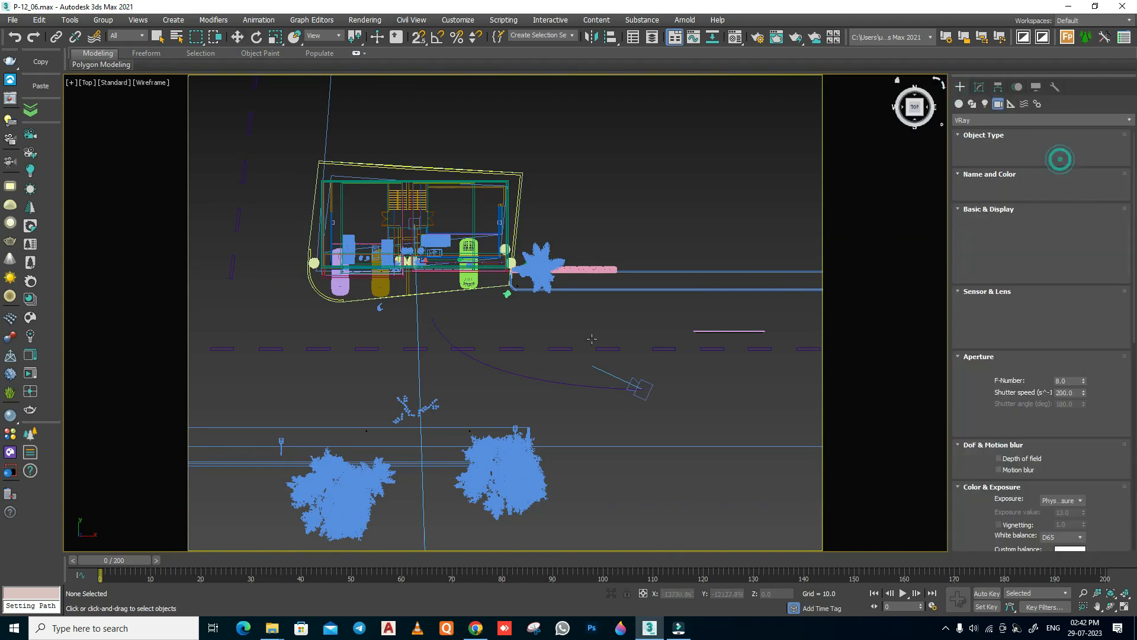
{"action": "left_click", "coordinate": [479, 398]}
{"action": "right_click", "coordinate": [495, 404]}
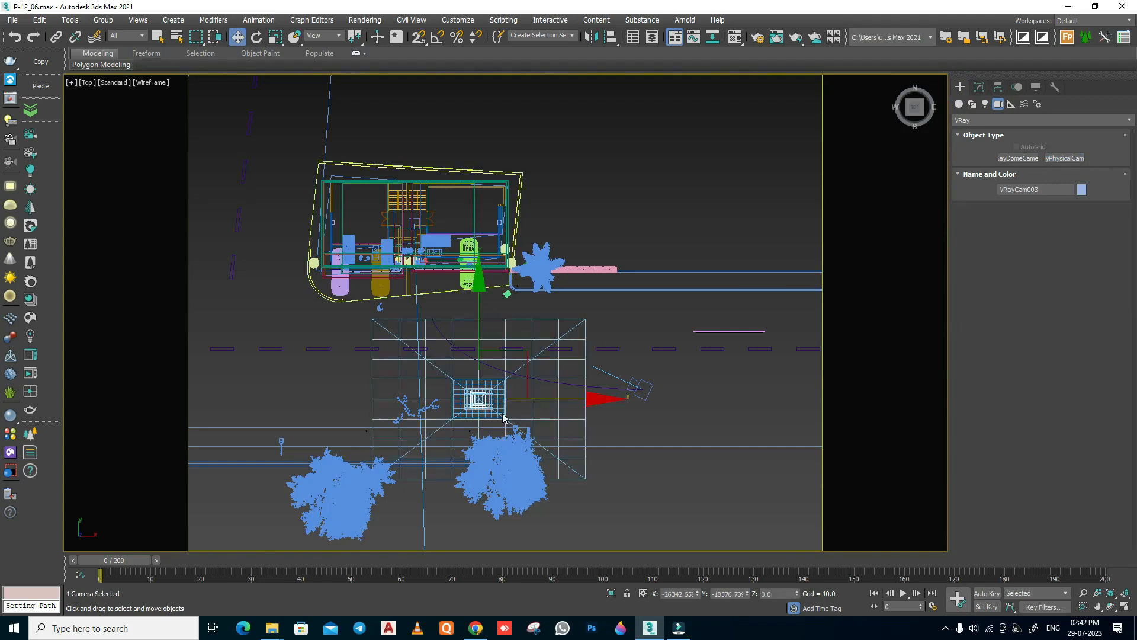
Create a V-Ray physical camera beside the building from the front view
{"action": "key", "text": "f"}
{"action": "scroll", "coordinate": [499, 417], "scroll_direction": "down", "scroll_amount": 6}
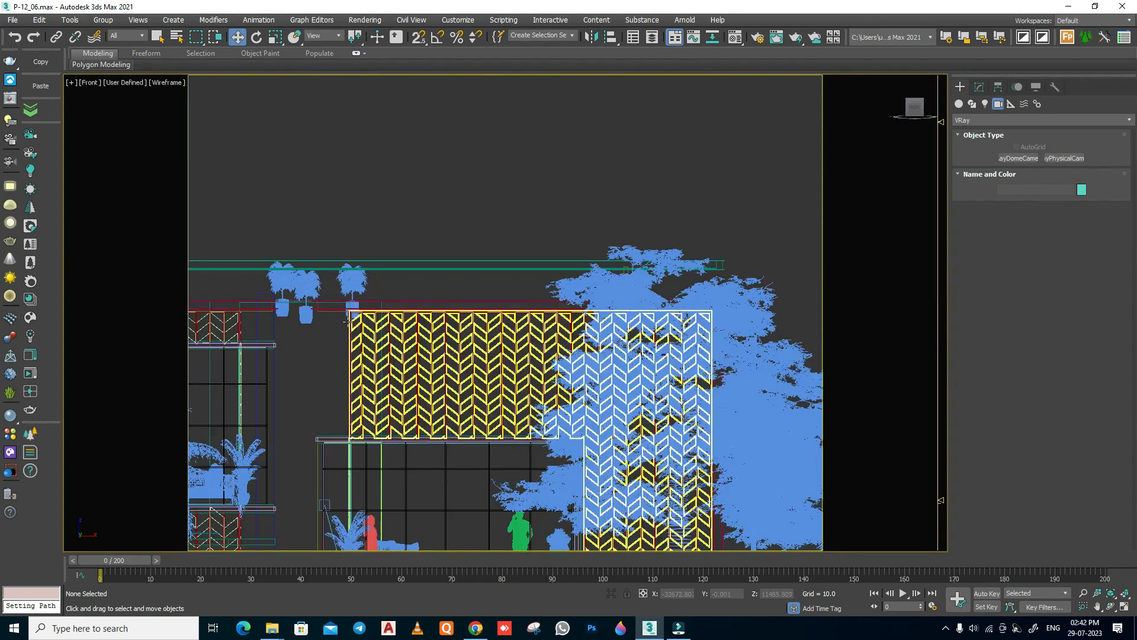
{"action": "left_click", "coordinate": [1062, 157]}
{"action": "left_click", "coordinate": [517, 359]}
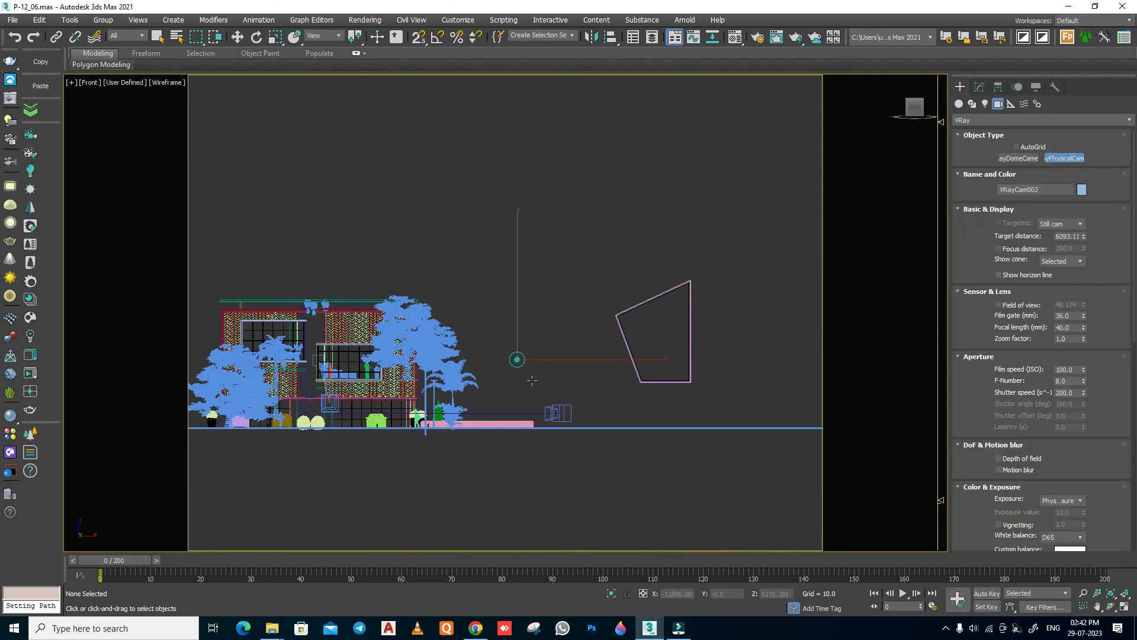
{"action": "right_click", "coordinate": [534, 382]}
Move the new camera in the top view to face the building's front centre, at about X -32636 and Y -25161
{"action": "key", "text": "t"}
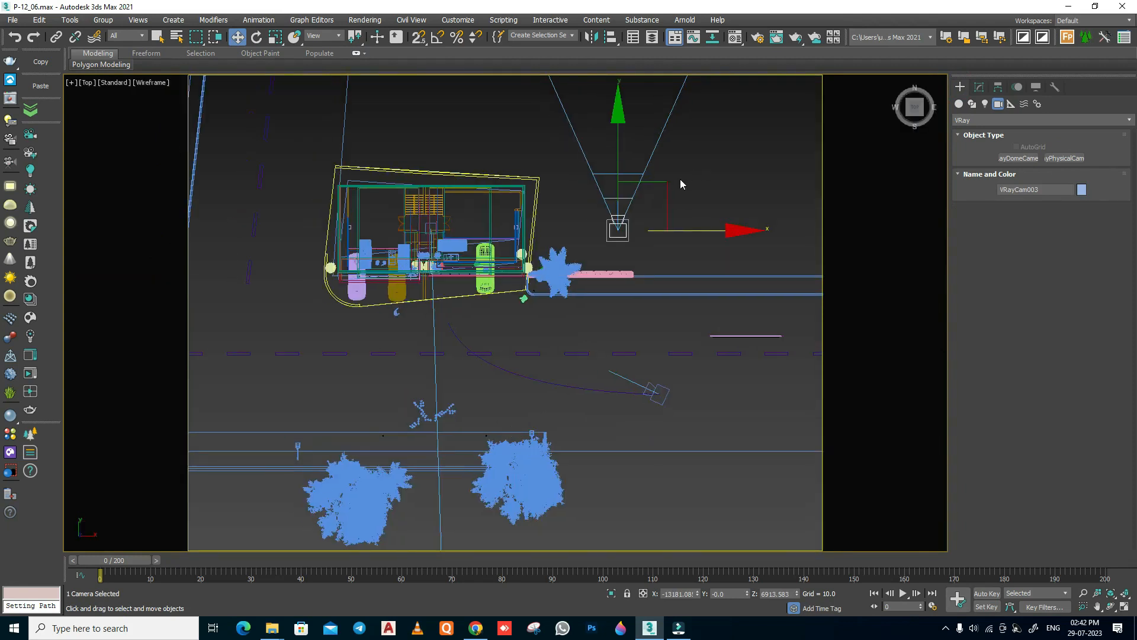
{"action": "left_click_drag", "start_coordinate": [619, 171], "coordinate": [495, 373]}
{"action": "left_click", "coordinate": [979, 90]}
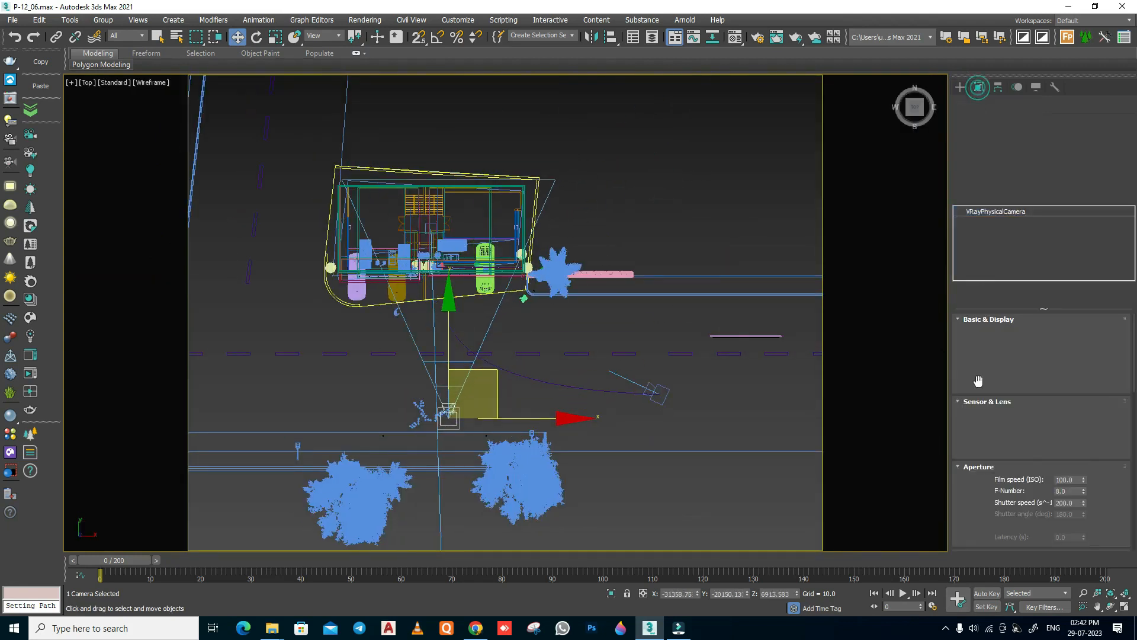
{"action": "middle_click_drag", "start_coordinate": [544, 417], "coordinate": [679, 331]}
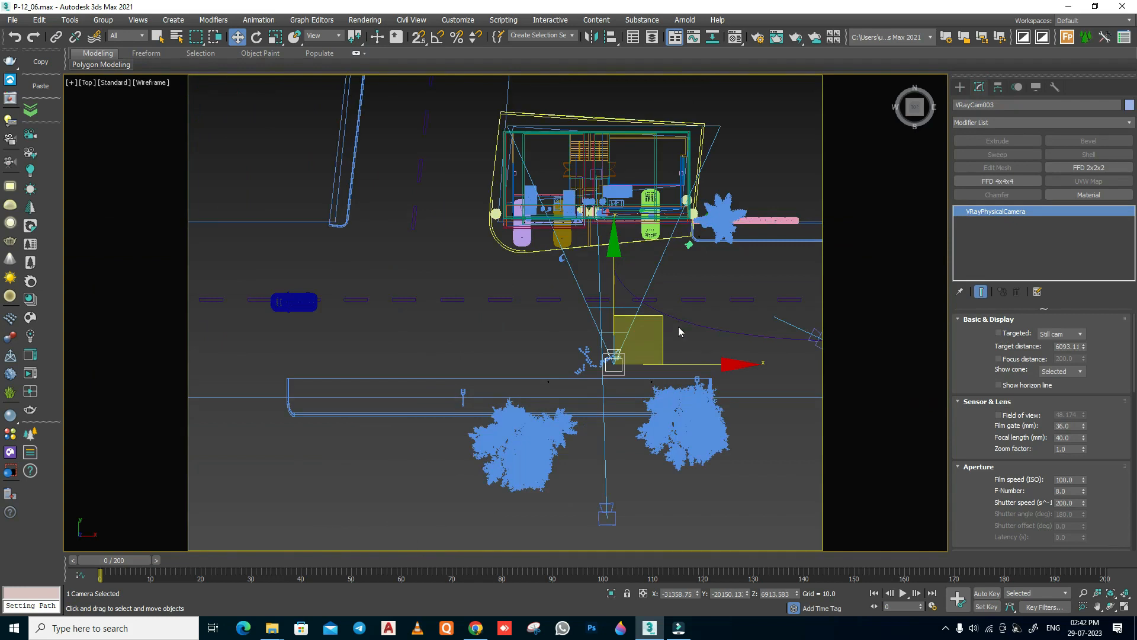
{"action": "left_click_drag", "start_coordinate": [655, 321], "coordinate": [644, 362]}
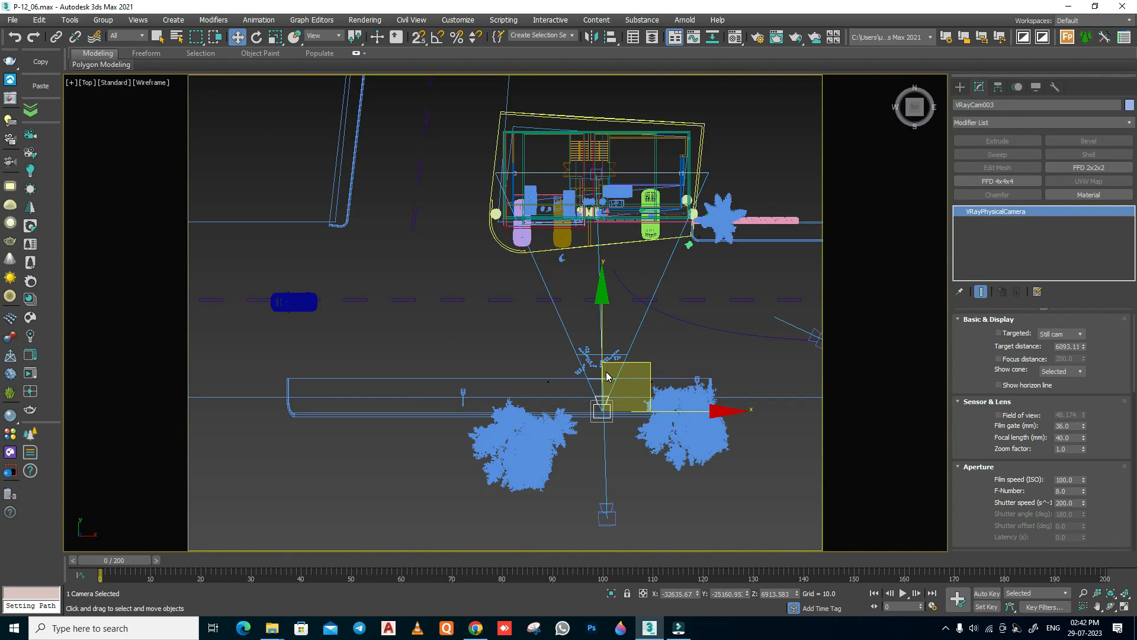
Look through the camera in shaded display and set its Z position to 100
{"action": "key", "text": "c"}
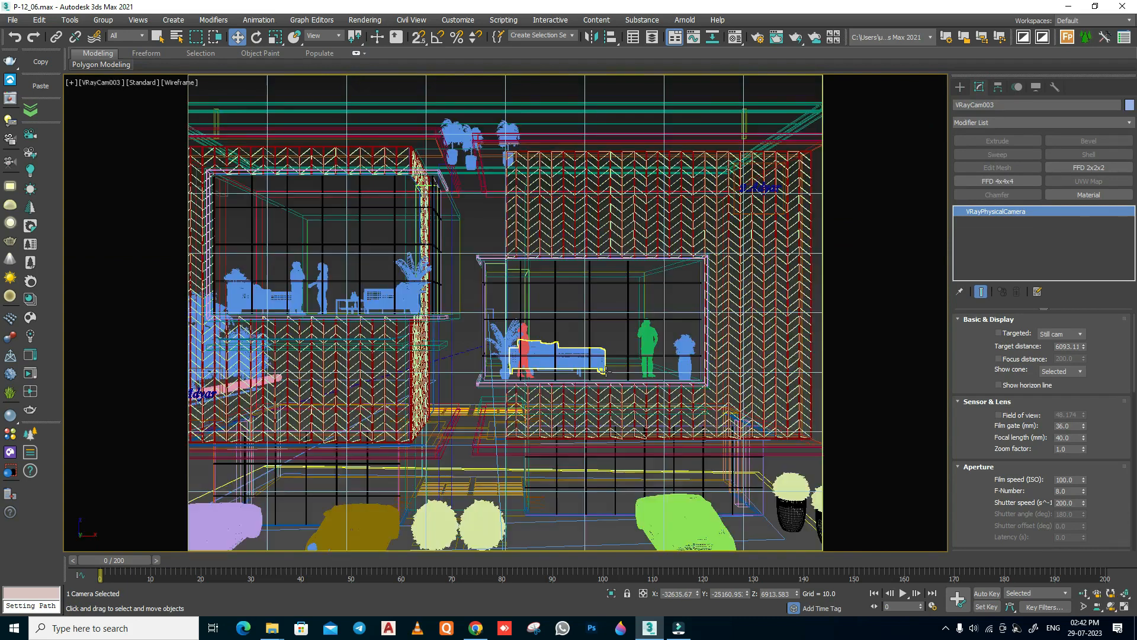
{"action": "key", "text": "F3"}
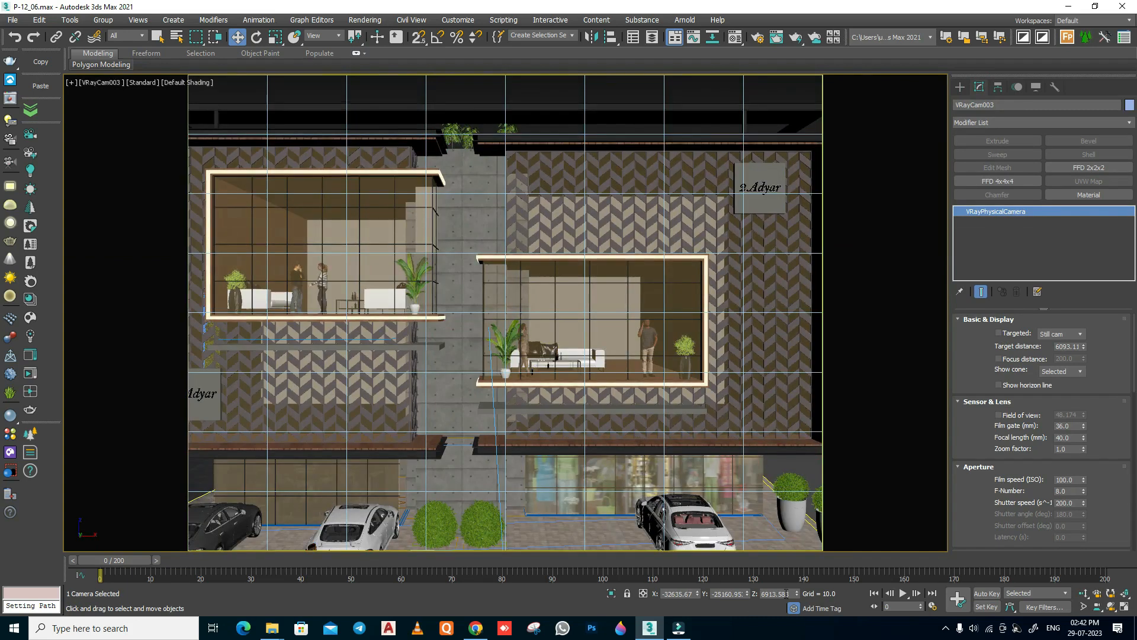
{"action": "type", "text": "100"}
{"action": "key", "text": "Return"}
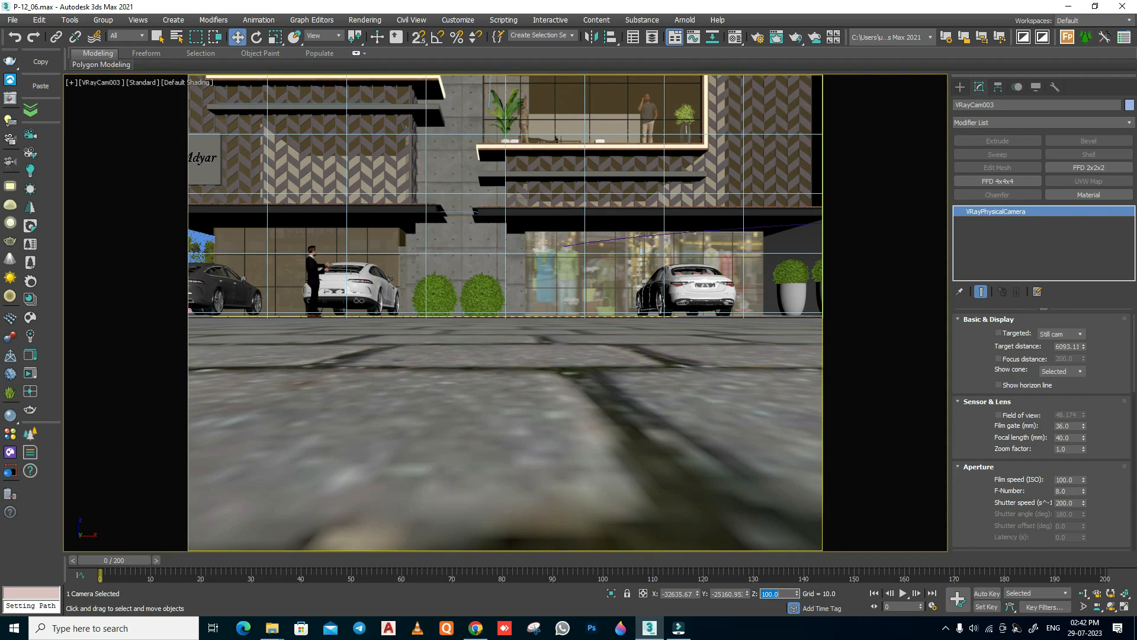
Animate the camera rising to a Z position of 8000 at frame 200 with Auto Key, and turn Auto Key off
{"action": "left_click", "coordinate": [986, 594]}
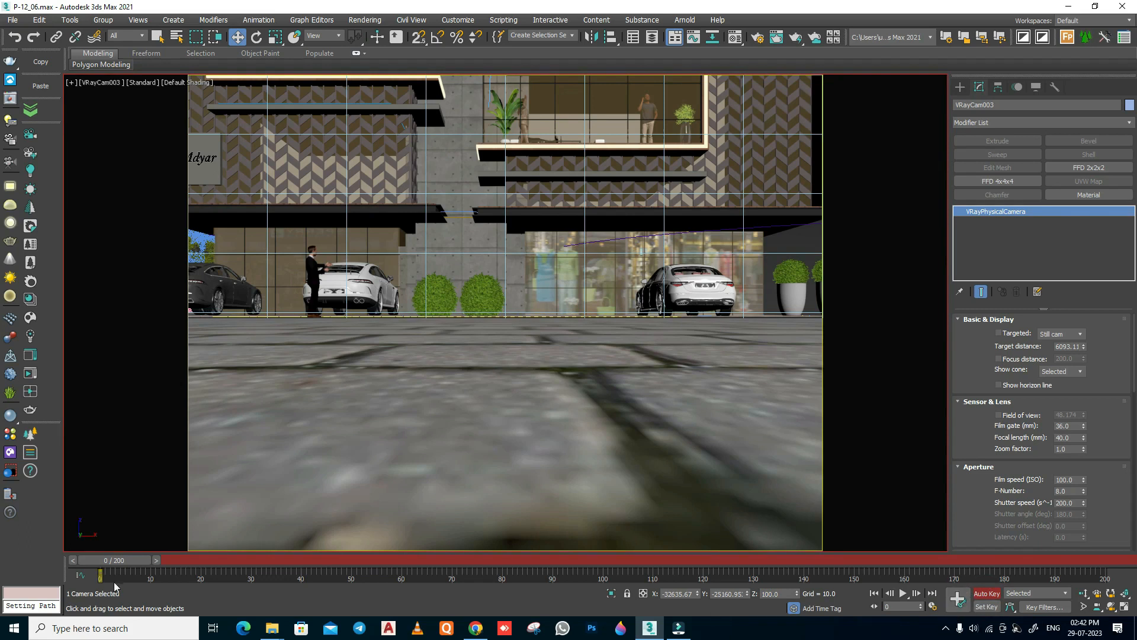
{"action": "left_click_drag", "start_coordinate": [122, 560], "coordinate": [707, 560]}
{"action": "left_click", "coordinate": [932, 593]}
{"action": "key", "text": "w"}
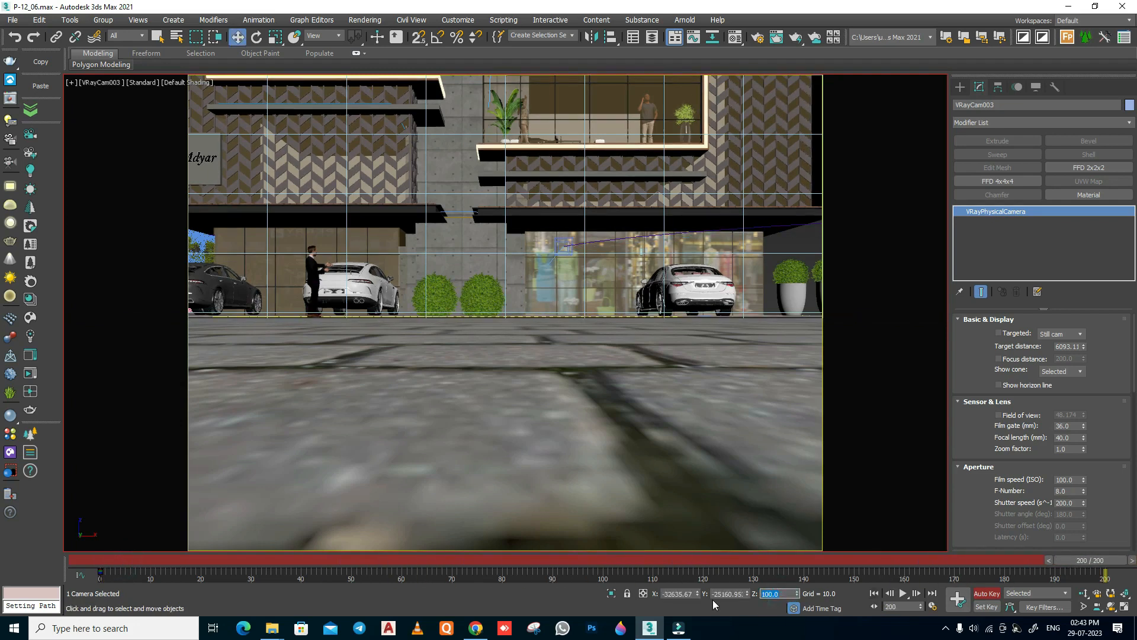
{"action": "type", "text": "8000"}
{"action": "key", "text": "Return"}
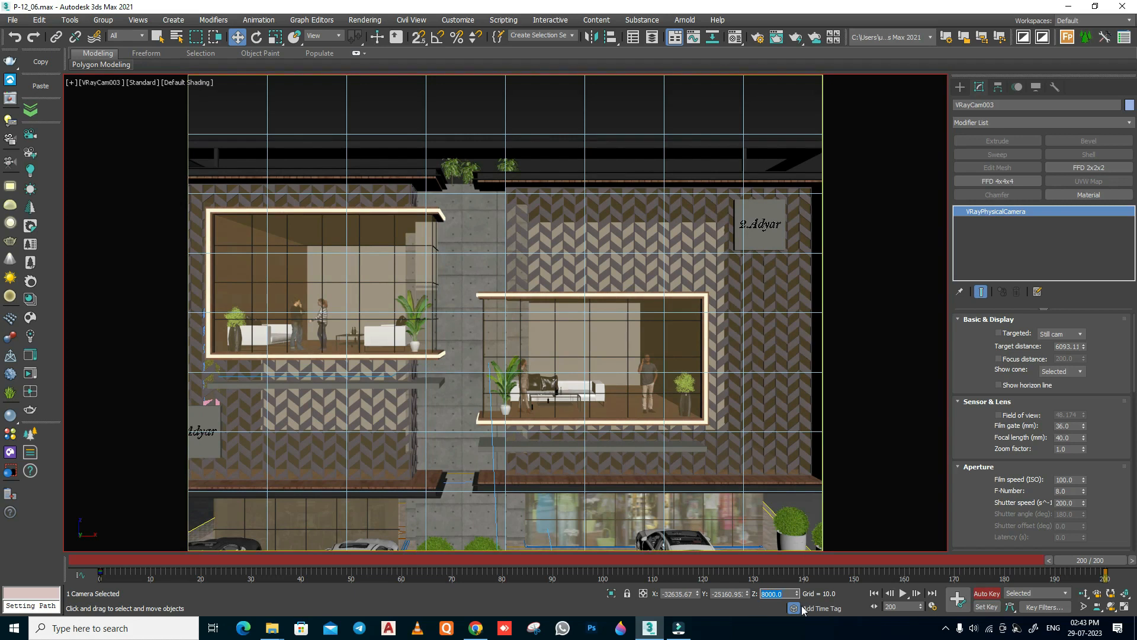
{"action": "left_click", "coordinate": [959, 596]}
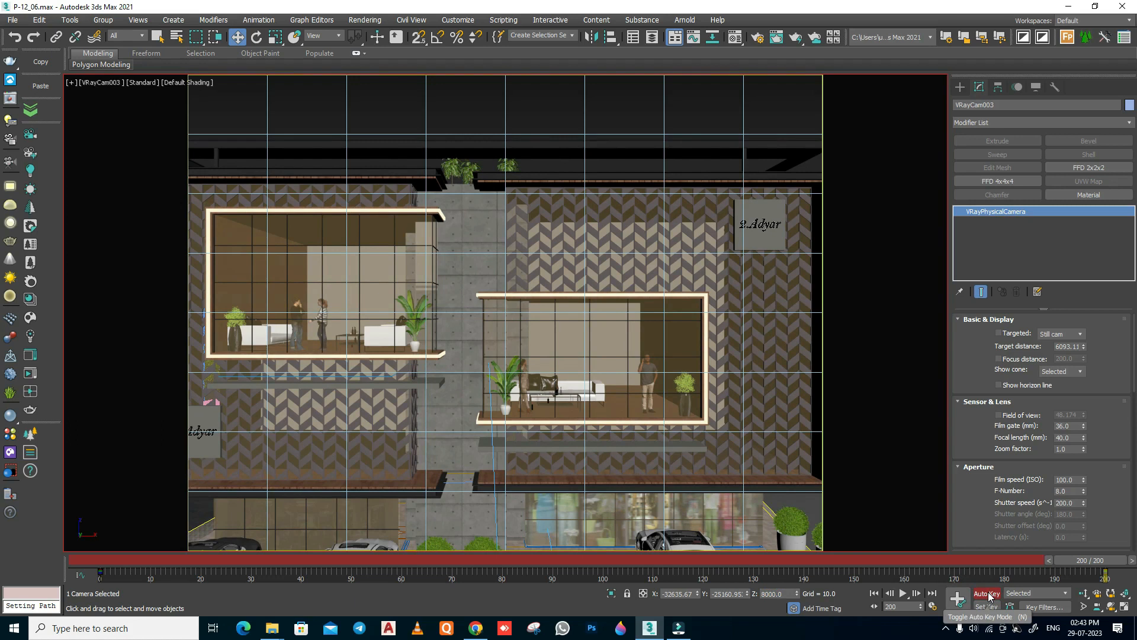
{"action": "left_click", "coordinate": [985, 594]}
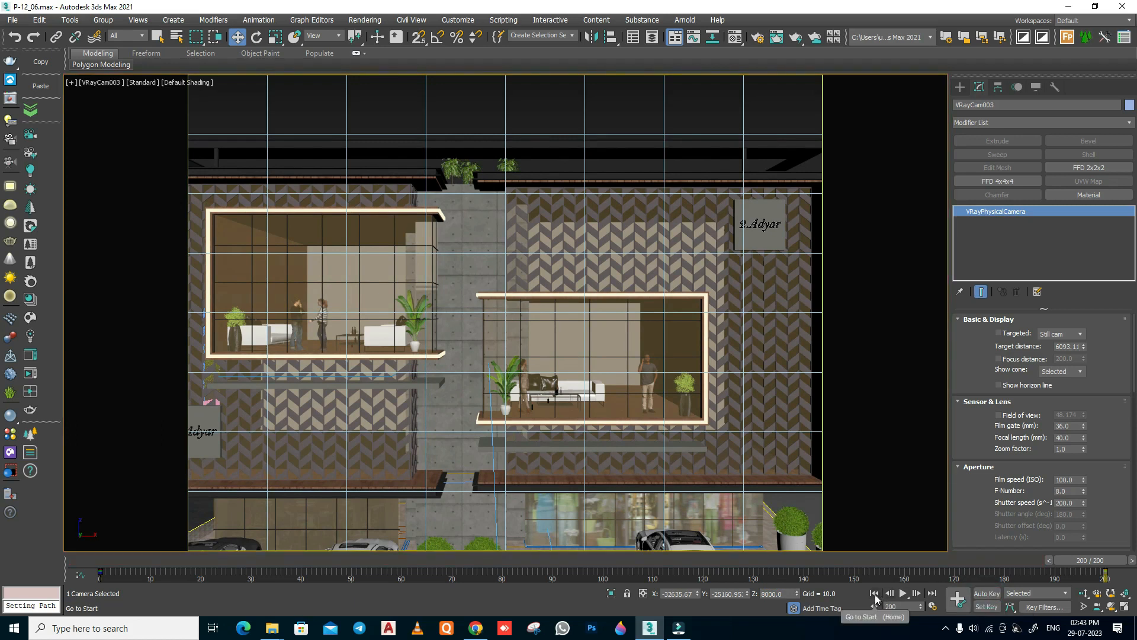
Play the camera's rising animation from the start and return to frame 0
{"action": "left_click", "coordinate": [875, 594]}
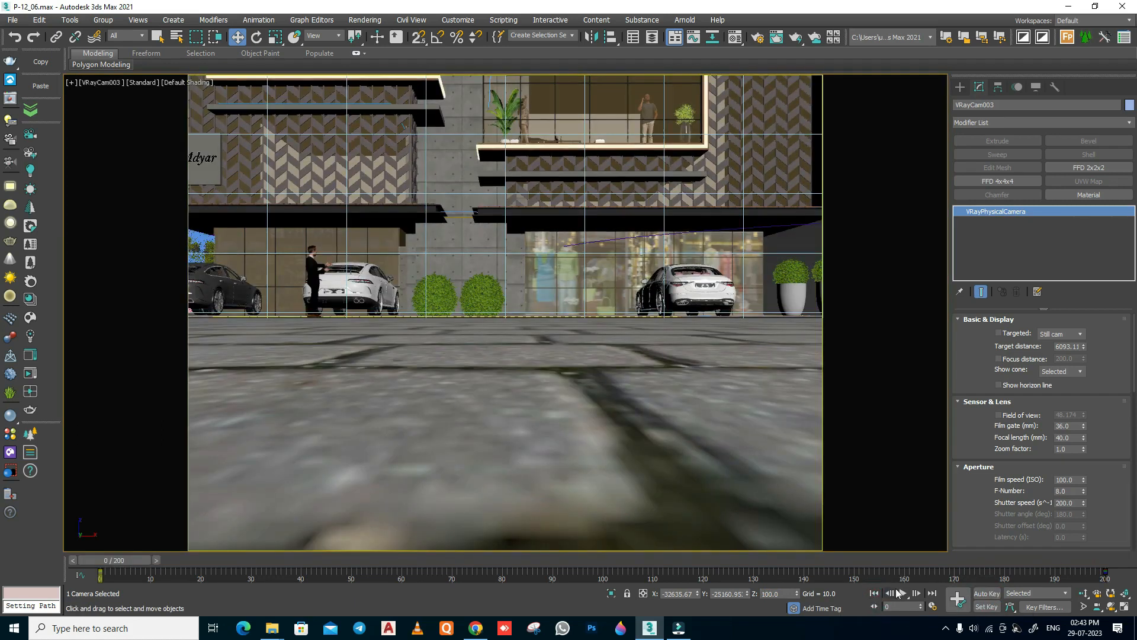
{"action": "left_click", "coordinate": [905, 594]}
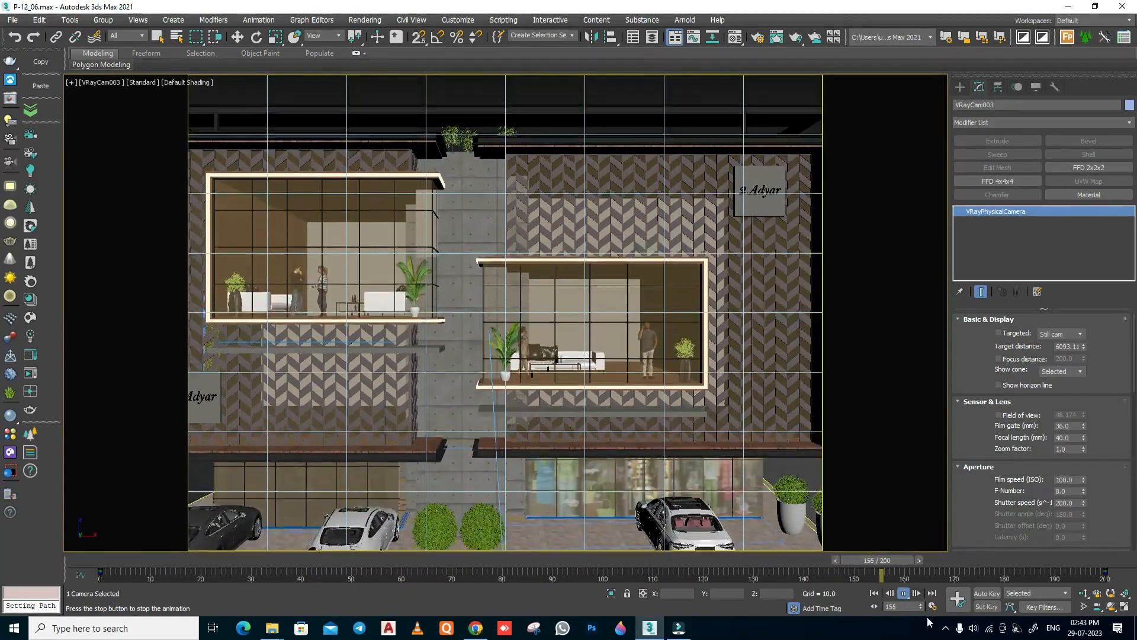
{"action": "left_click", "coordinate": [905, 594]}
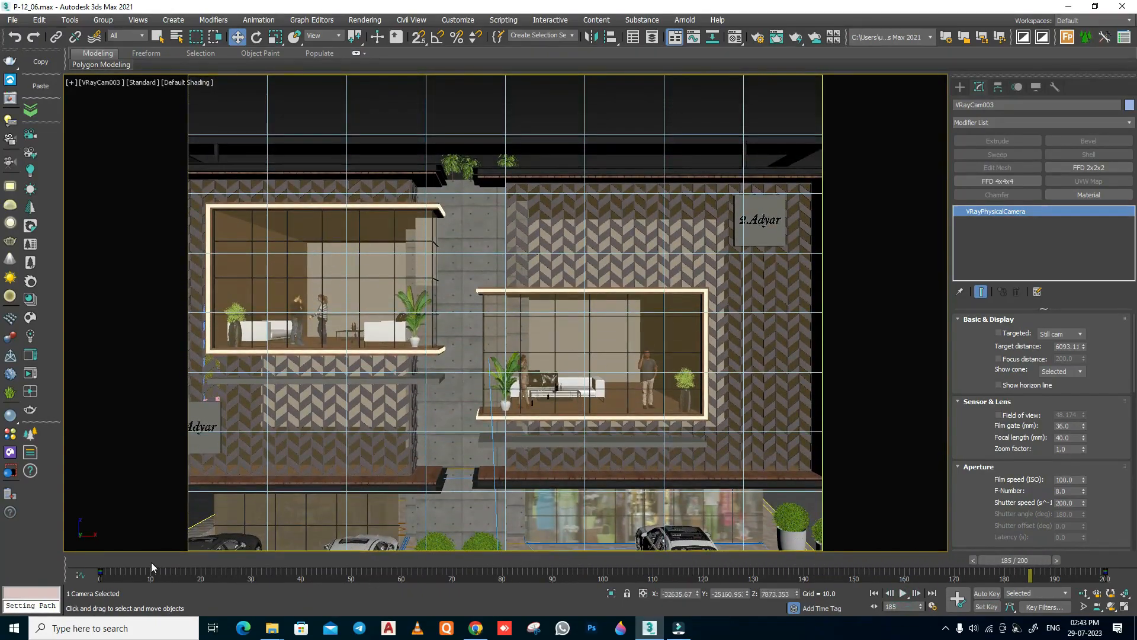
{"action": "key", "text": "Home"}
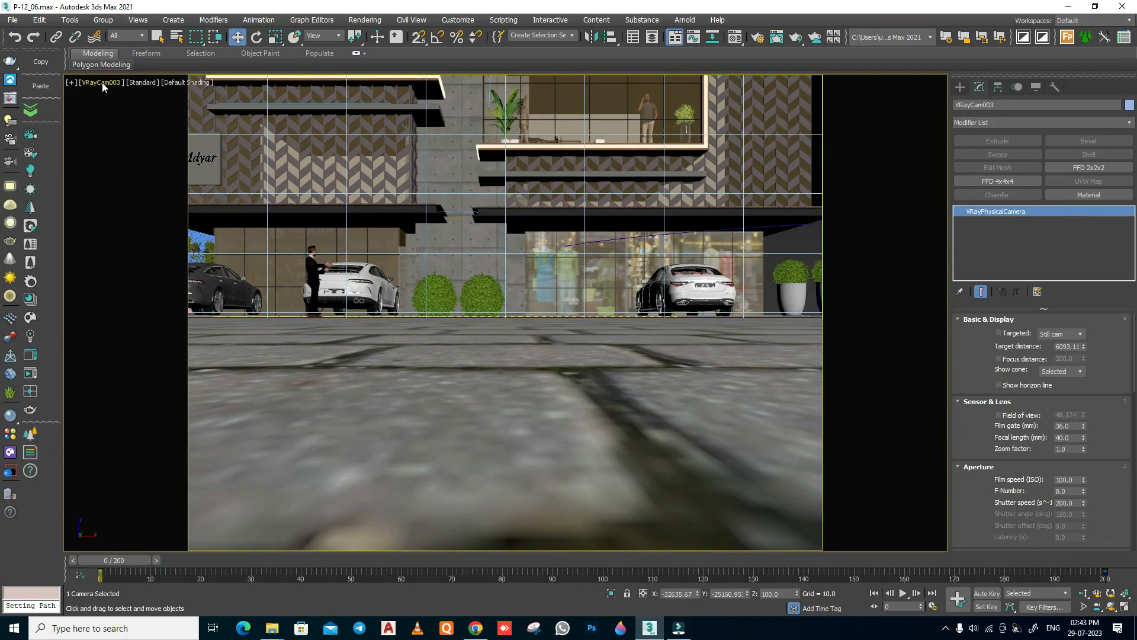
Select the viewed camera and set its zoom factor to 0.8
{"action": "left_click", "coordinate": [103, 84]}
{"action": "left_click", "coordinate": [148, 305]}
{"action": "type", "text": "0.8"}
{"action": "key", "text": "Return"}
Play the widened camera animation, replay it with the camera deselected, and return to frame 0
{"action": "left_click", "coordinate": [902, 593]}
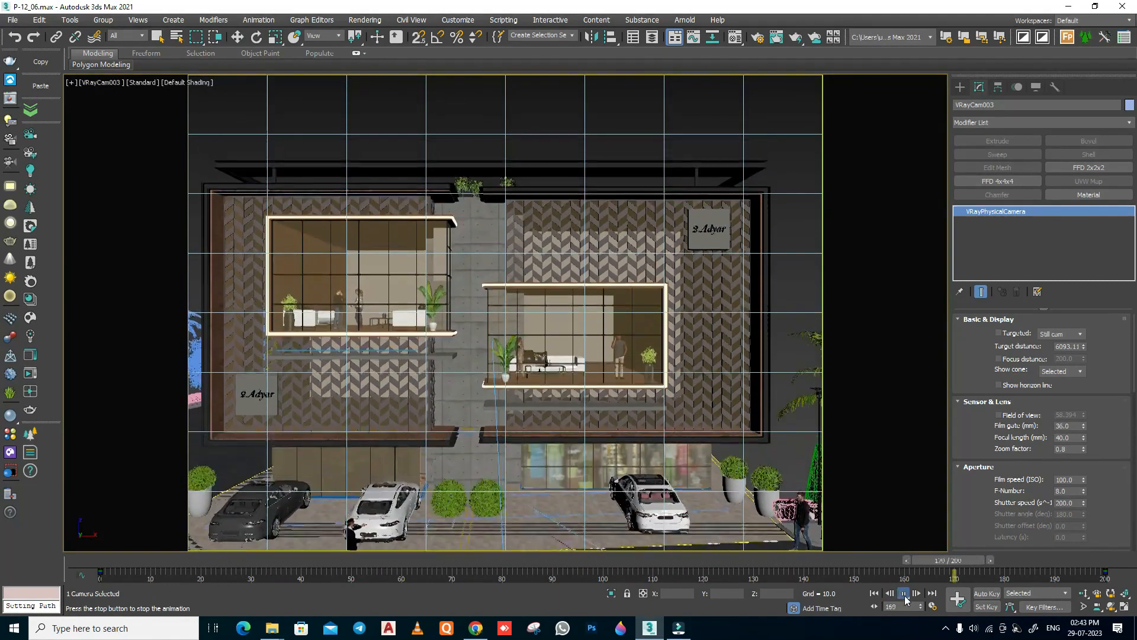
{"action": "left_click", "coordinate": [902, 593]}
{"action": "left_click", "coordinate": [798, 298]}
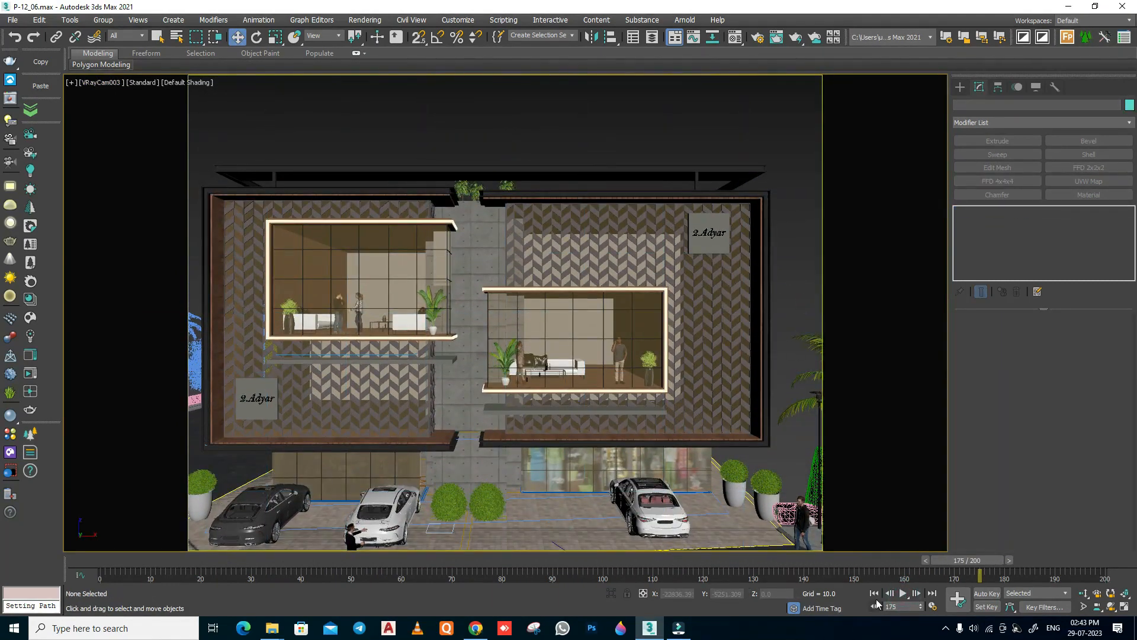
{"action": "left_click", "coordinate": [902, 593]}
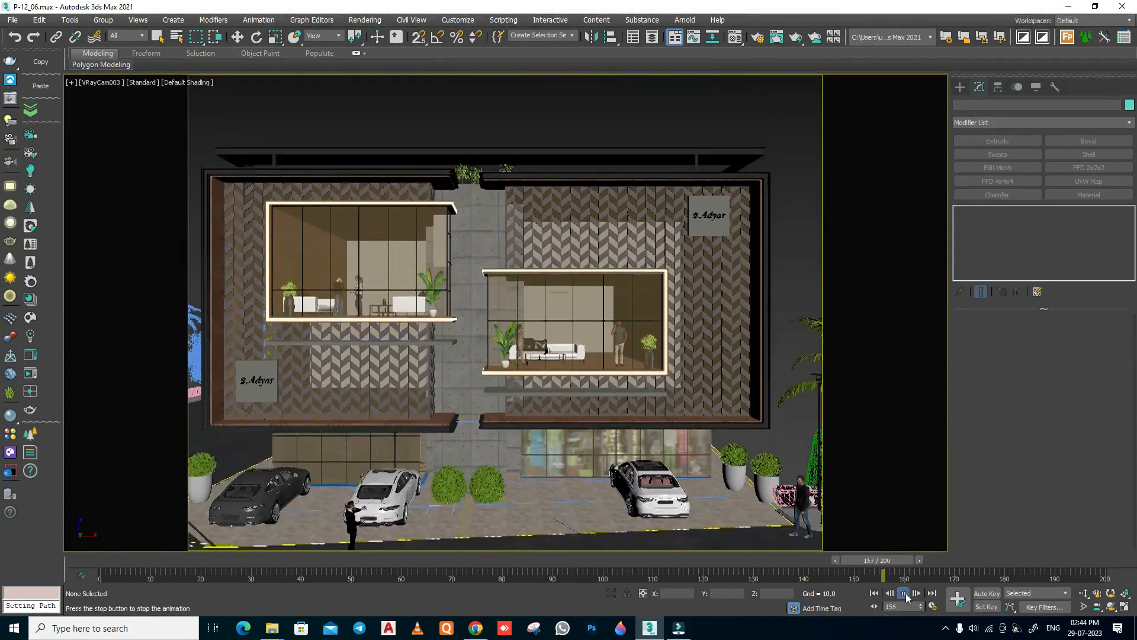
{"action": "left_click", "coordinate": [905, 594]}
{"action": "left_click", "coordinate": [113, 560]}
{"action": "left_click_drag", "start_coordinate": [105, 566], "coordinate": [99, 593]}
{"action": "key", "text": "w"}
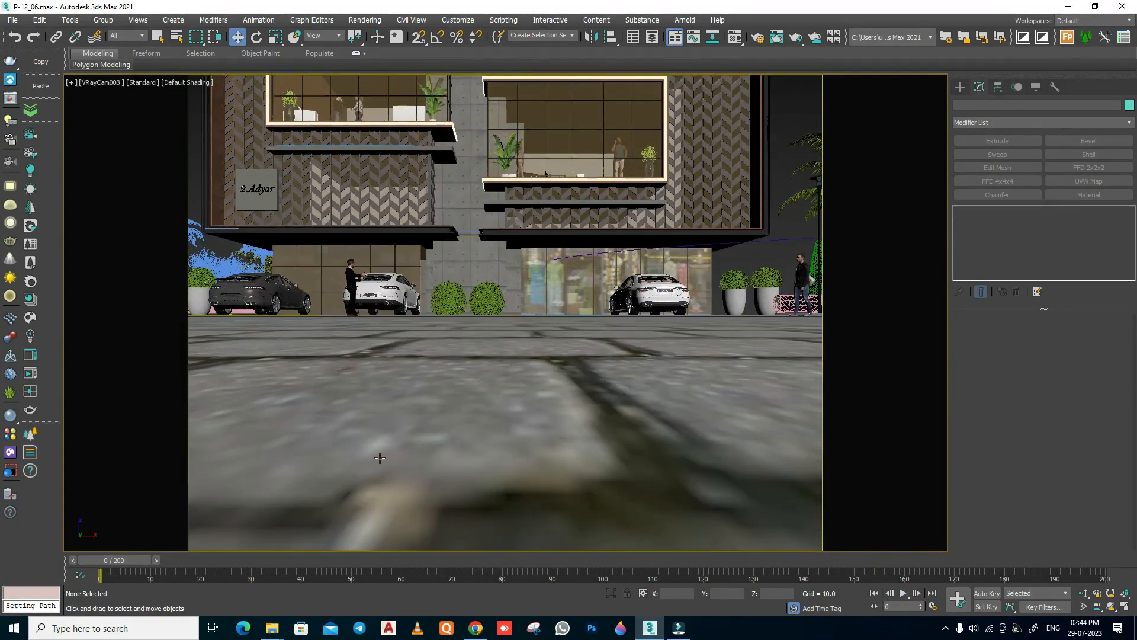
Switch the scene to wireframe and create another V-Ray physical camera beside the building from the front view
{"action": "key", "text": "t"}
{"action": "scroll", "coordinate": [575, 426], "scroll_direction": "down", "scroll_amount": 4}
{"action": "middle_click_drag", "start_coordinate": [575, 428], "coordinate": [595, 369]}
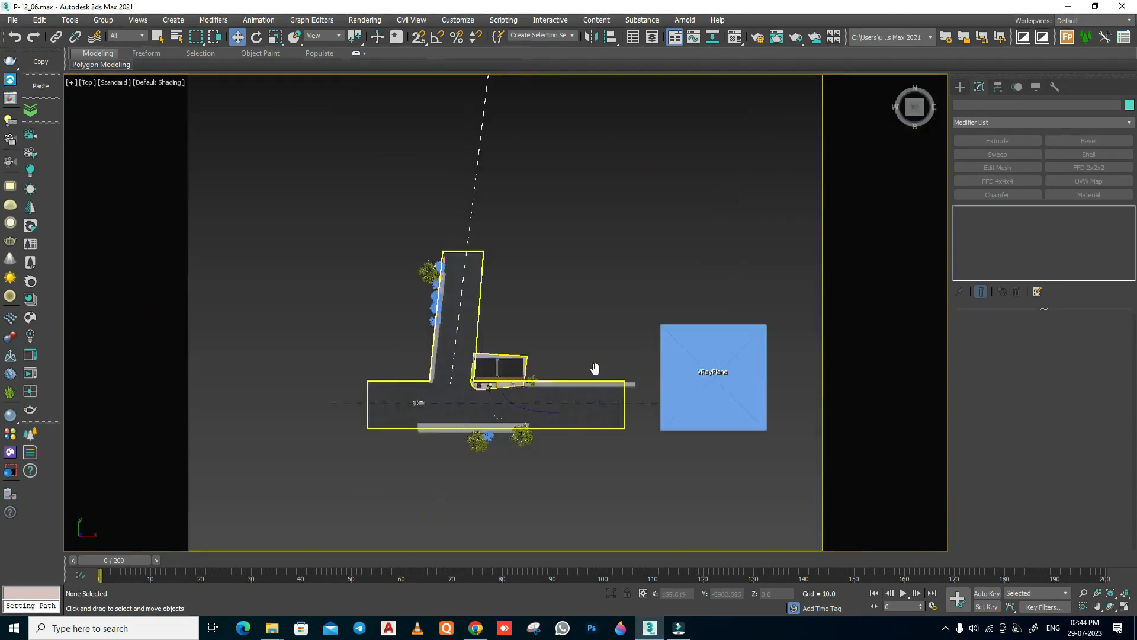
{"action": "scroll", "coordinate": [527, 379], "scroll_direction": "up", "scroll_amount": 4}
{"action": "key", "text": "F3"}
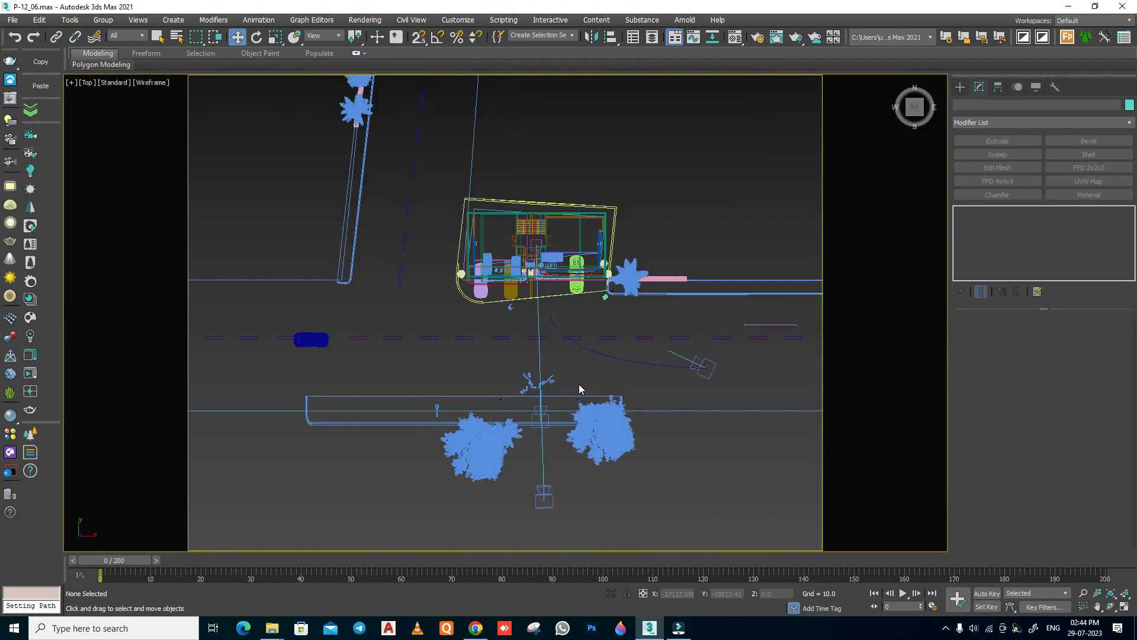
{"action": "left_click", "coordinate": [959, 87]}
{"action": "left_click", "coordinate": [1064, 158]}
{"action": "key", "text": "f"}
{"action": "left_click", "coordinate": [533, 347]}
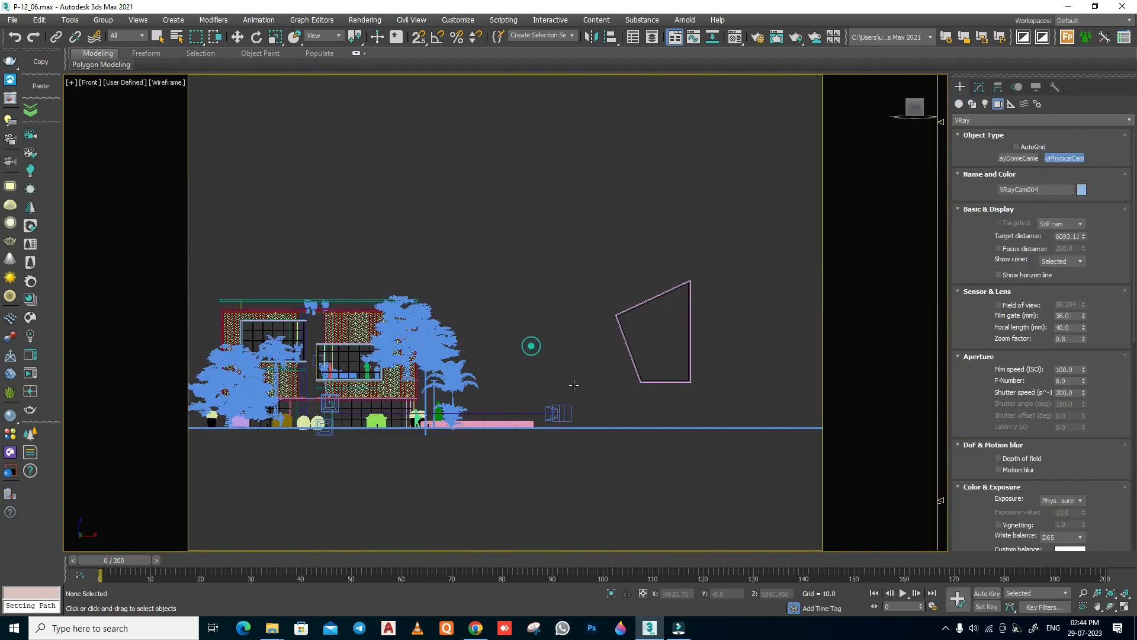
{"action": "key", "text": "w"}
Move the new camera in front of the building in the top view and raise it above the trees in the left view
{"action": "key", "text": "t"}
{"action": "middle_click_drag", "start_coordinate": [698, 319], "coordinate": [676, 345]}
{"action": "left_click_drag", "start_coordinate": [700, 226], "coordinate": [575, 370]}
{"action": "key", "text": "l"}
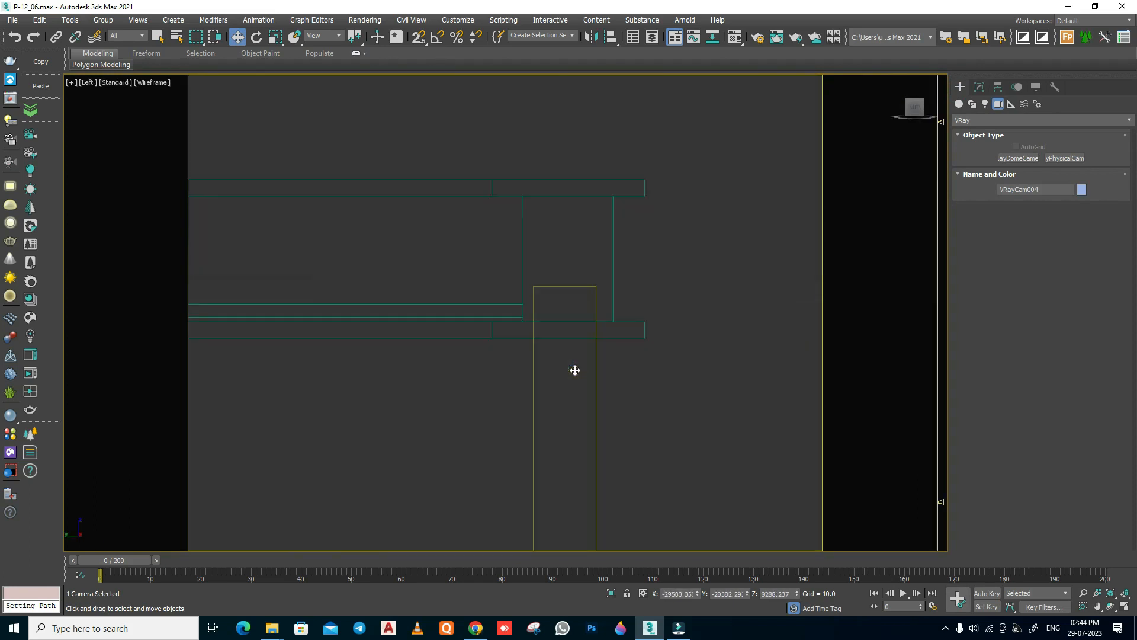
{"action": "scroll", "coordinate": [599, 304], "scroll_direction": "down", "scroll_amount": 10}
{"action": "left_click_drag", "start_coordinate": [472, 337], "coordinate": [603, 234]}
Tilt the camera down toward the building and move it farther up and back, to a Z position of about 29455
{"action": "key", "text": "e"}
{"action": "right_click", "coordinate": [603, 234]}
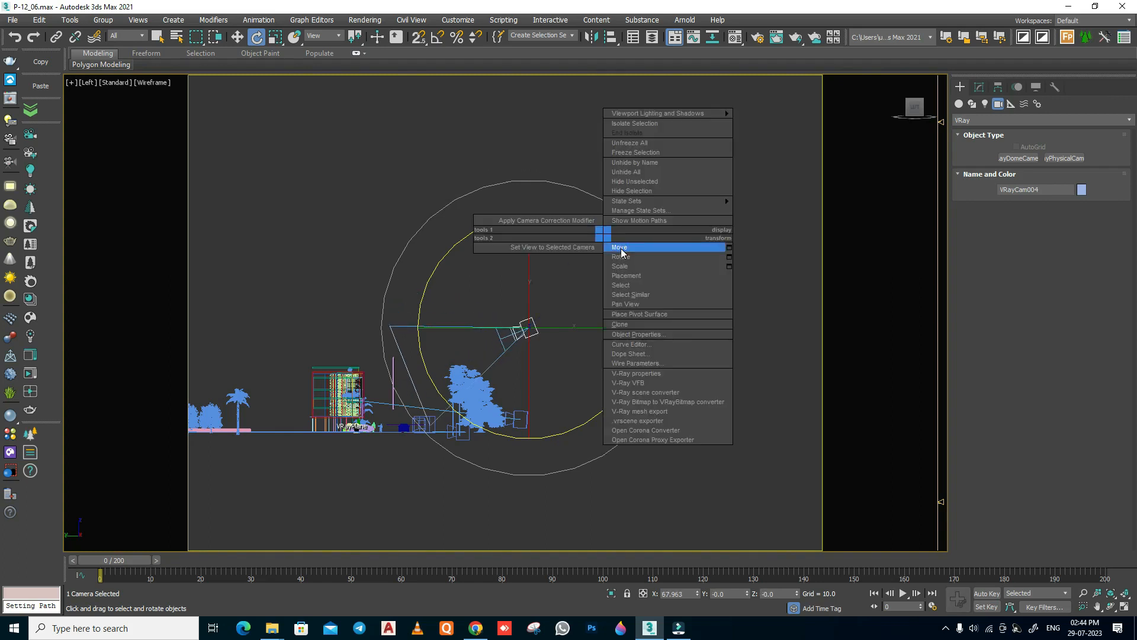
{"action": "left_click", "coordinate": [619, 247]}
{"action": "left_click_drag", "start_coordinate": [556, 289], "coordinate": [577, 238]}
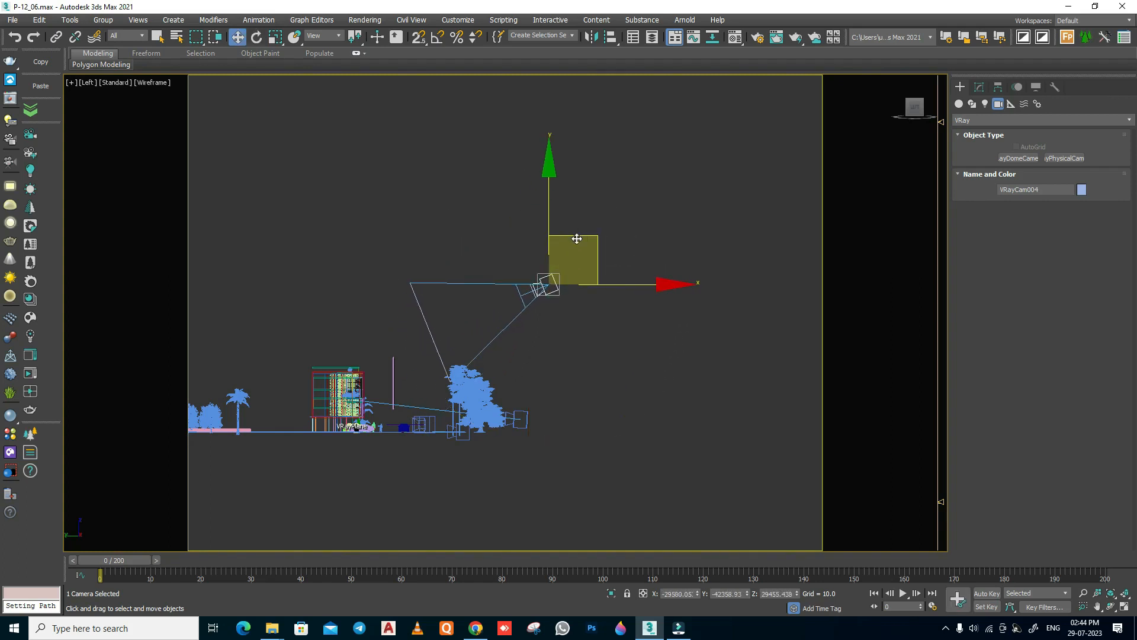
Look through the aerial camera in shaded display and shift its framing to centre the building
{"action": "key", "text": "c"}
{"action": "key", "text": "F3"}
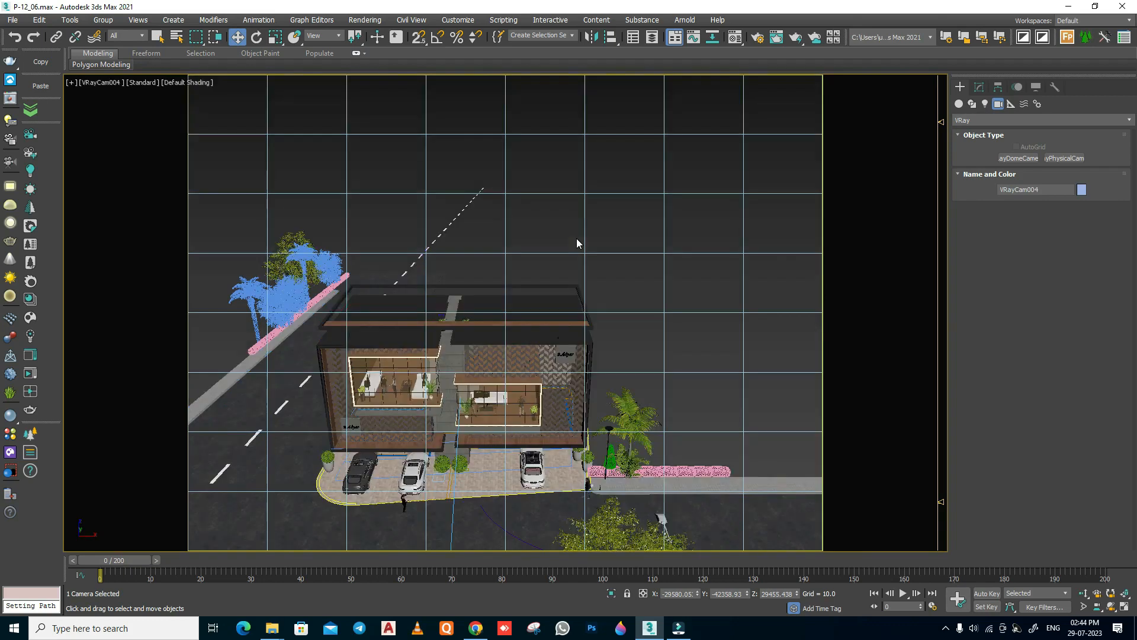
{"action": "middle_click_drag", "start_coordinate": [476, 425], "coordinate": [819, 294]}
{"action": "middle_click_drag", "start_coordinate": [699, 437], "coordinate": [727, 417]}
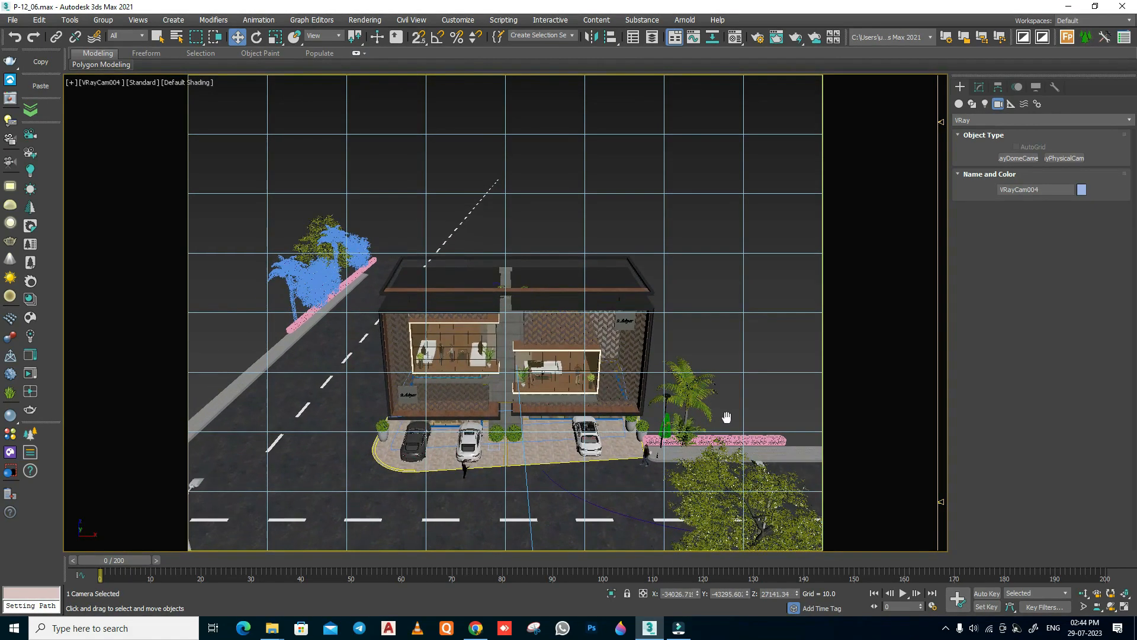
With Auto Key at frame 200, move the camera down and toward the building in the left view, to about Z 14266
{"action": "key", "text": "l"}
{"action": "scroll", "coordinate": [661, 418], "scroll_direction": "down", "scroll_amount": 6}
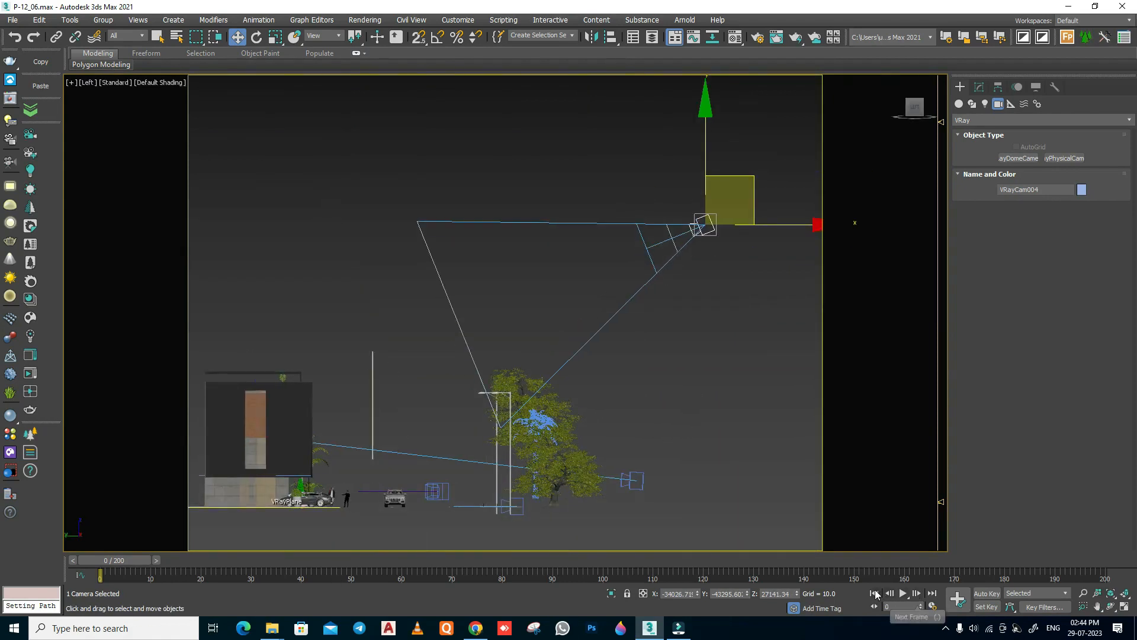
{"action": "left_click", "coordinate": [986, 594]}
{"action": "left_click_drag", "start_coordinate": [107, 560], "coordinate": [1075, 612]}
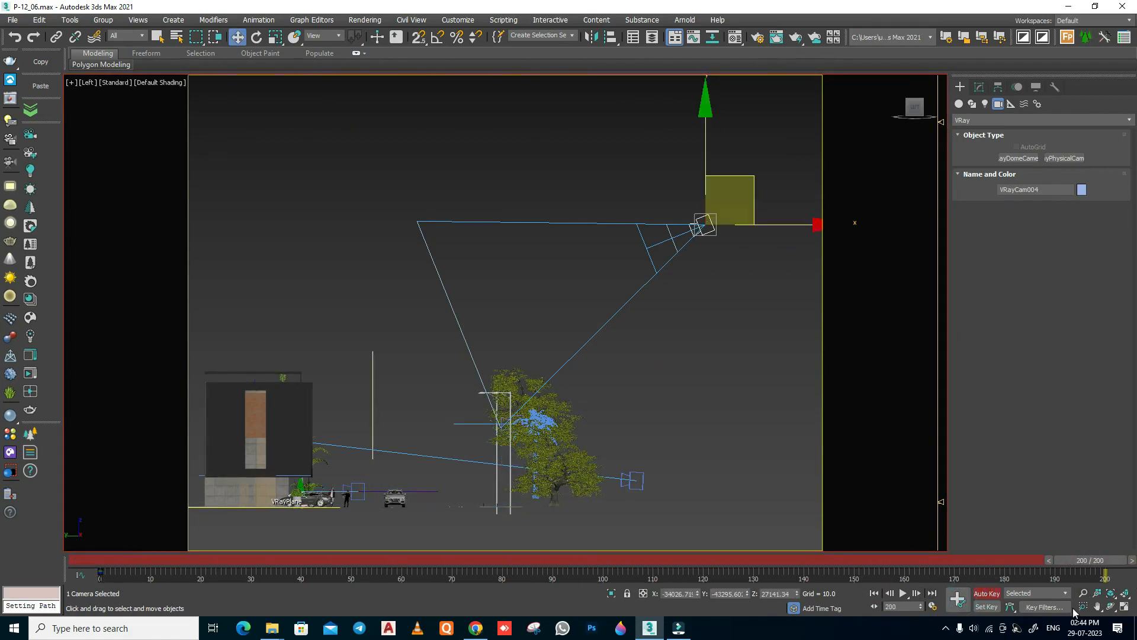
{"action": "middle_click_drag", "start_coordinate": [703, 384], "coordinate": [729, 360]}
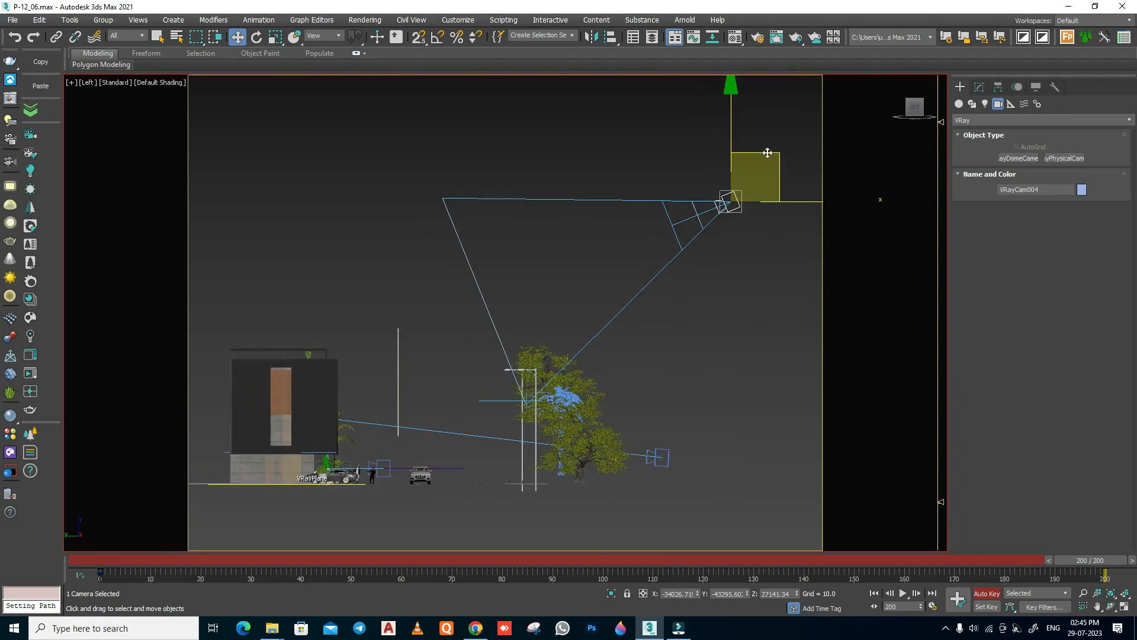
{"action": "left_click_drag", "start_coordinate": [768, 151], "coordinate": [537, 285]}
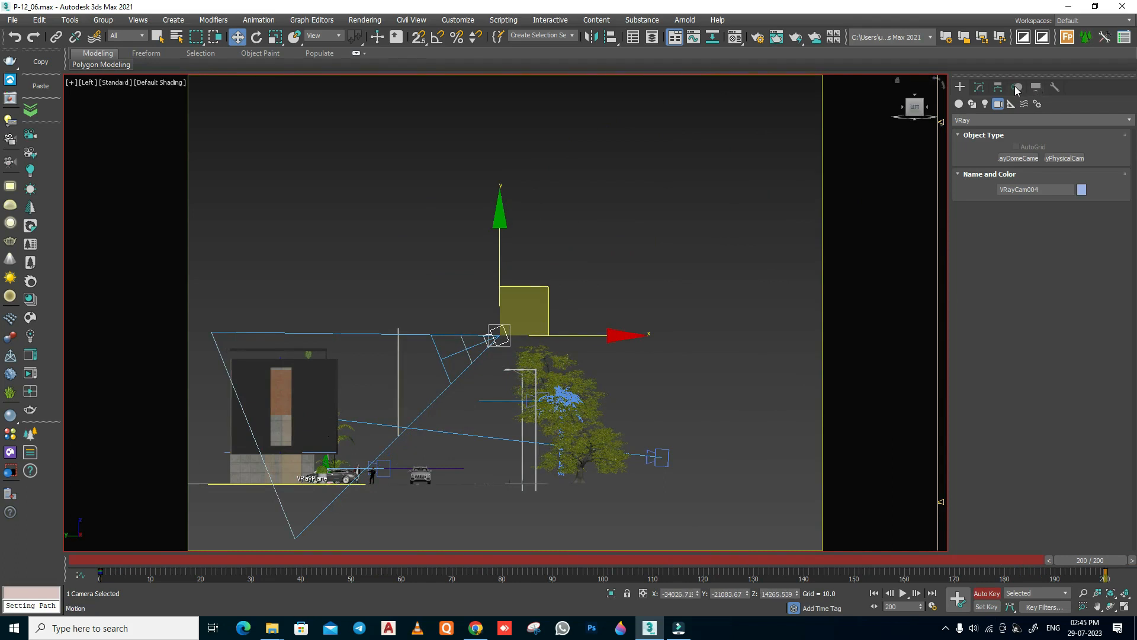
Display the aerial camera's motion path and refine its frame 200 position in the left view, to about Z 13818
{"action": "left_click", "coordinate": [1035, 87]}
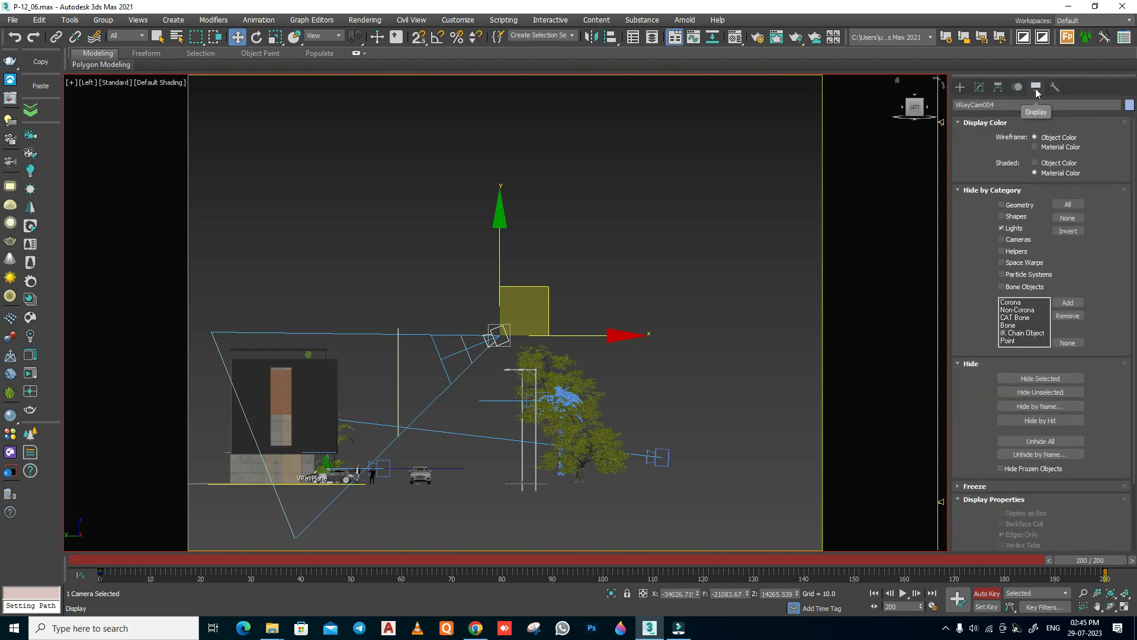
{"action": "scroll", "coordinate": [970, 329], "scroll_direction": "down", "scroll_amount": 3}
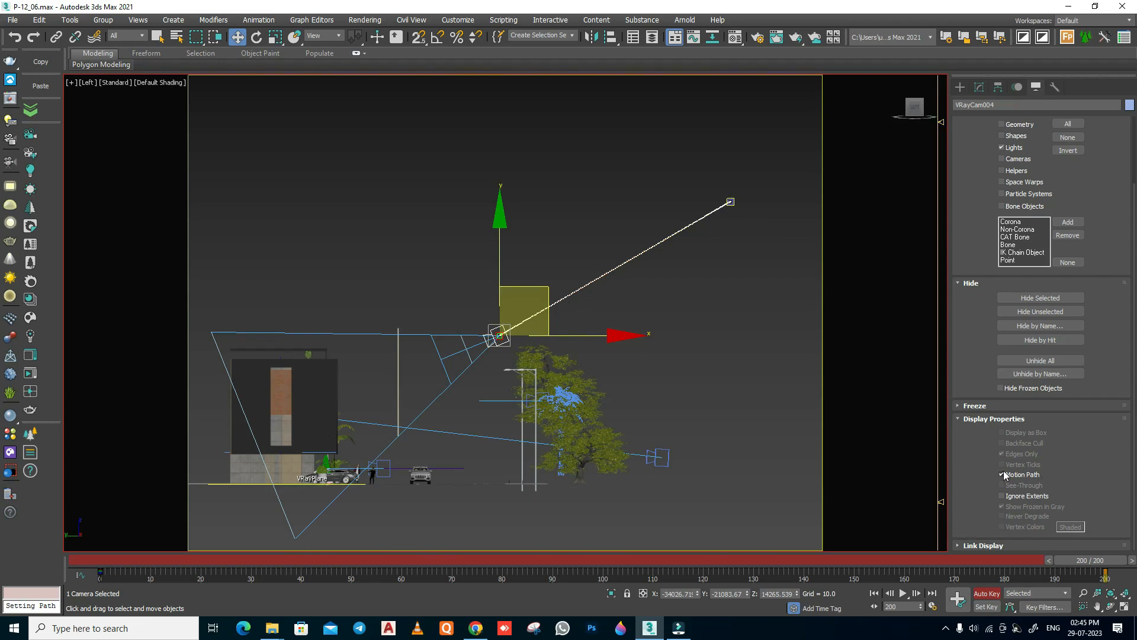
{"action": "mouse_move", "coordinate": [524, 284]}
{"action": "left_mouse_down"}
{"action": "mouse_move", "coordinate": [499, 220]}
{"action": "mouse_move", "coordinate": [519, 300]}
{"action": "mouse_move", "coordinate": [508, 277]}
{"action": "left_mouse_up"}
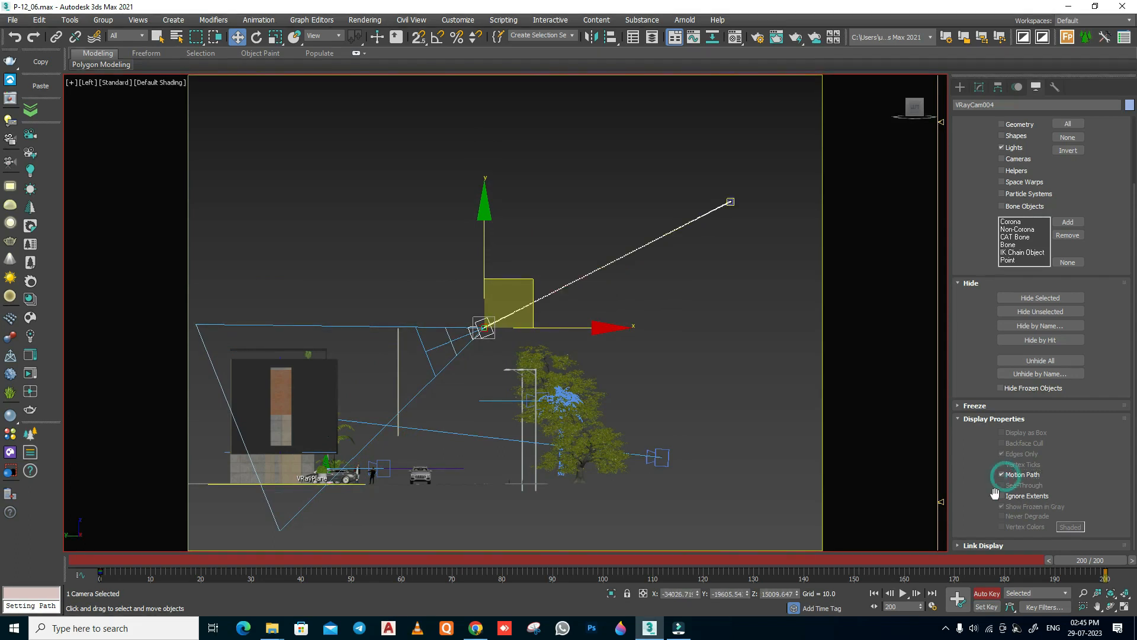
{"action": "mouse_move", "coordinate": [499, 279]}
{"action": "left_mouse_down"}
{"action": "mouse_move", "coordinate": [498, 301]}
{"action": "mouse_move", "coordinate": [489, 282]}
{"action": "mouse_move", "coordinate": [495, 291]}
{"action": "left_mouse_up"}
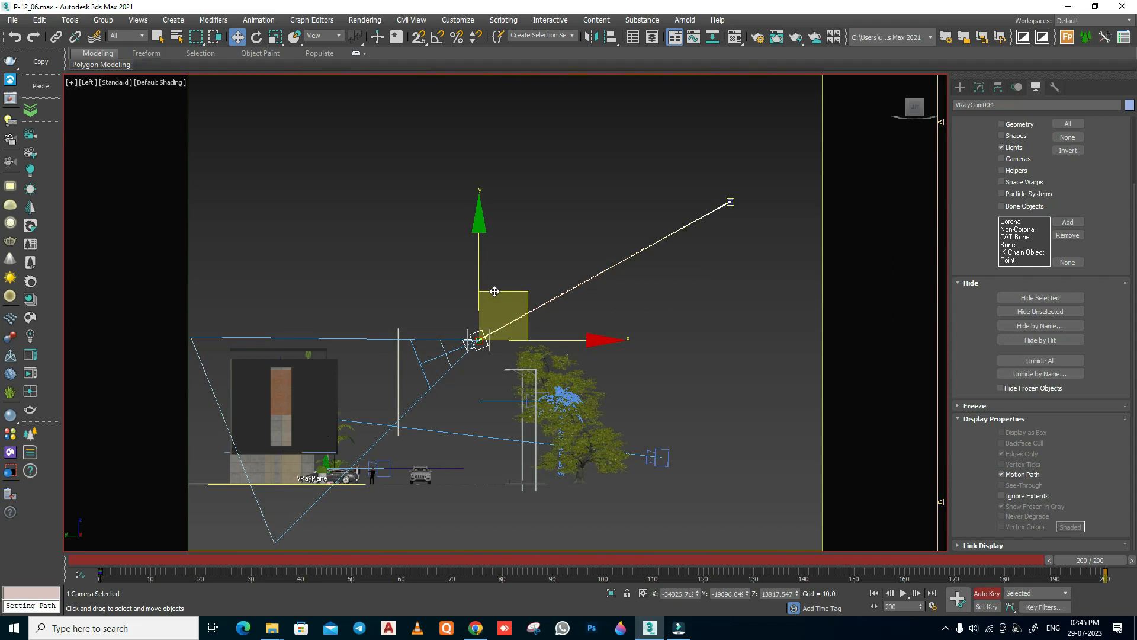
{"action": "key", "text": "c"}
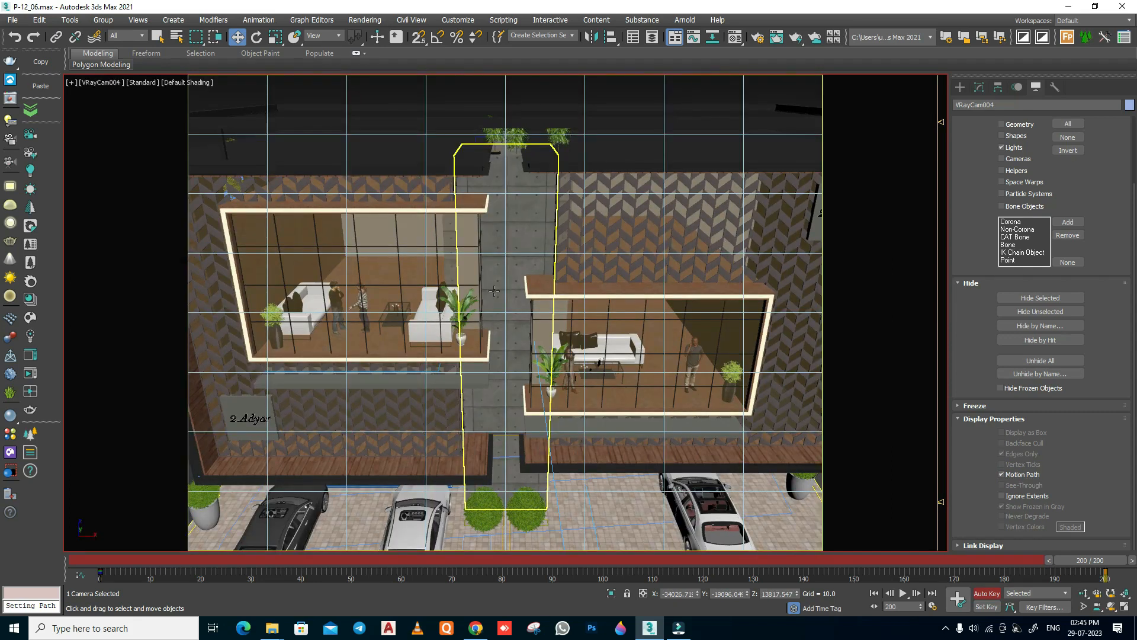
{"action": "key", "text": "l"}
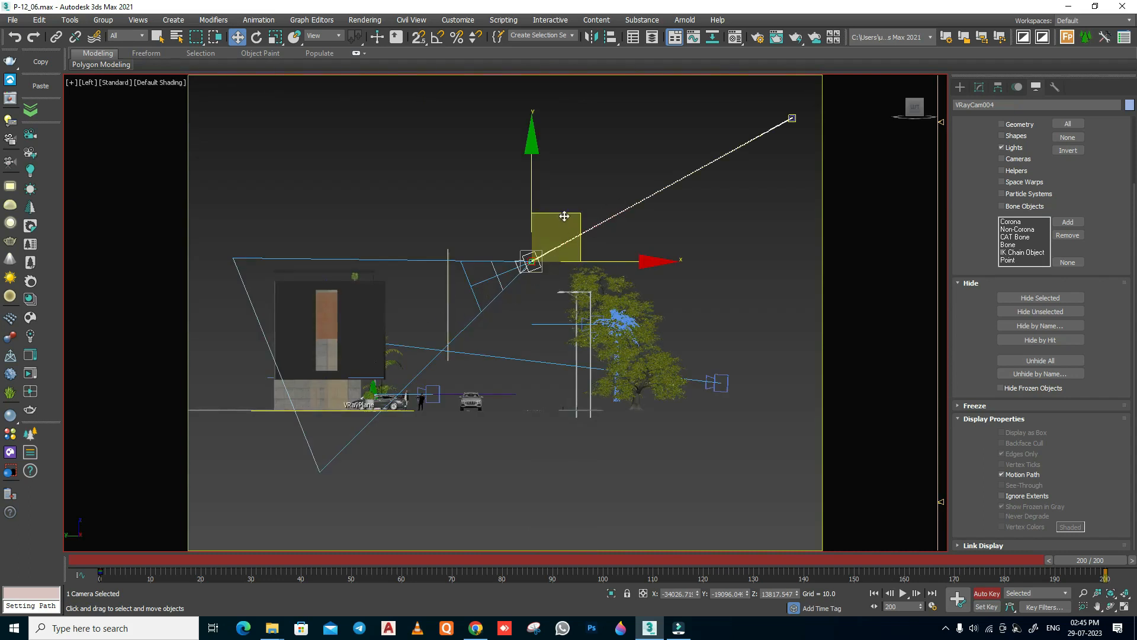
At frame 100, move the aerial camera down and toward the building in the left view to add a midpoint key
{"action": "left_click", "coordinate": [1116, 576]}
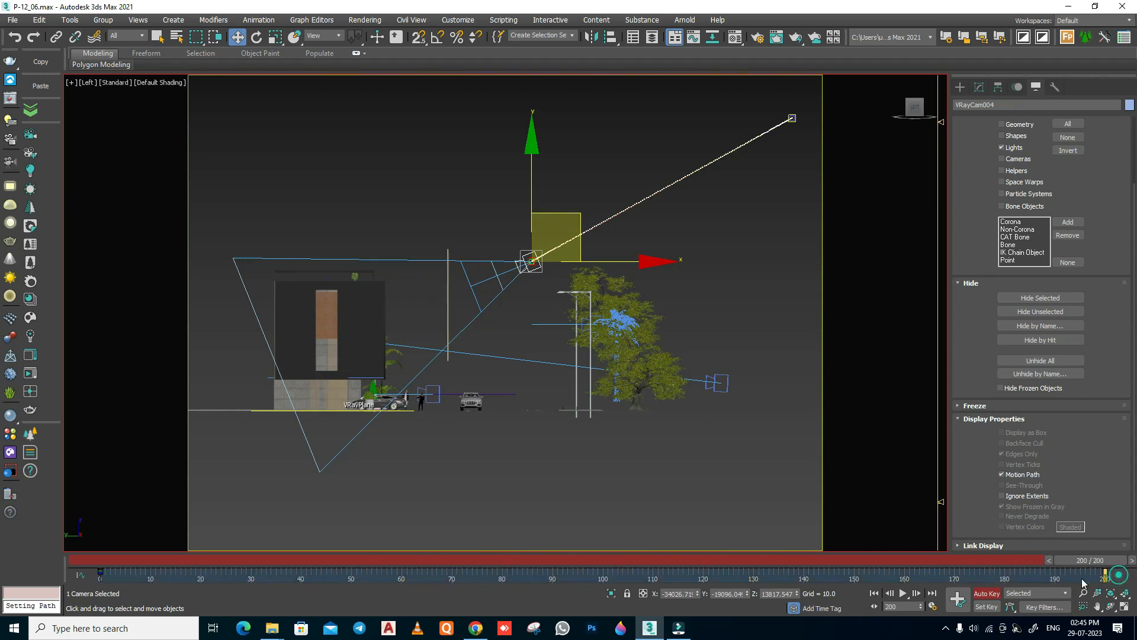
{"action": "left_click_drag", "start_coordinate": [1105, 560], "coordinate": [620, 568]}
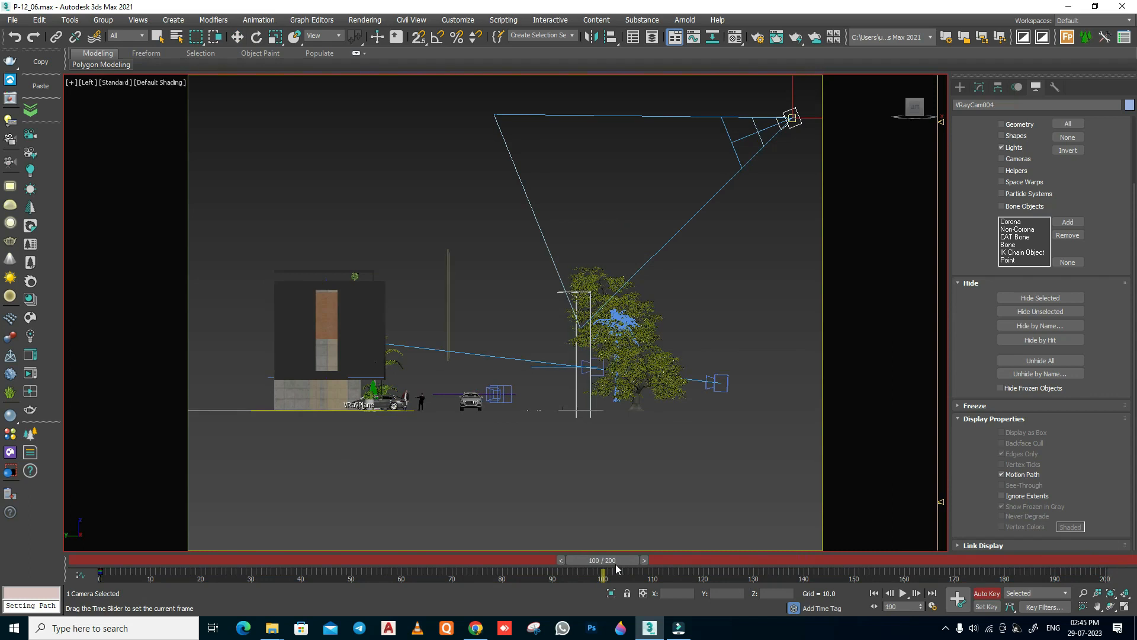
{"action": "key", "text": "w"}
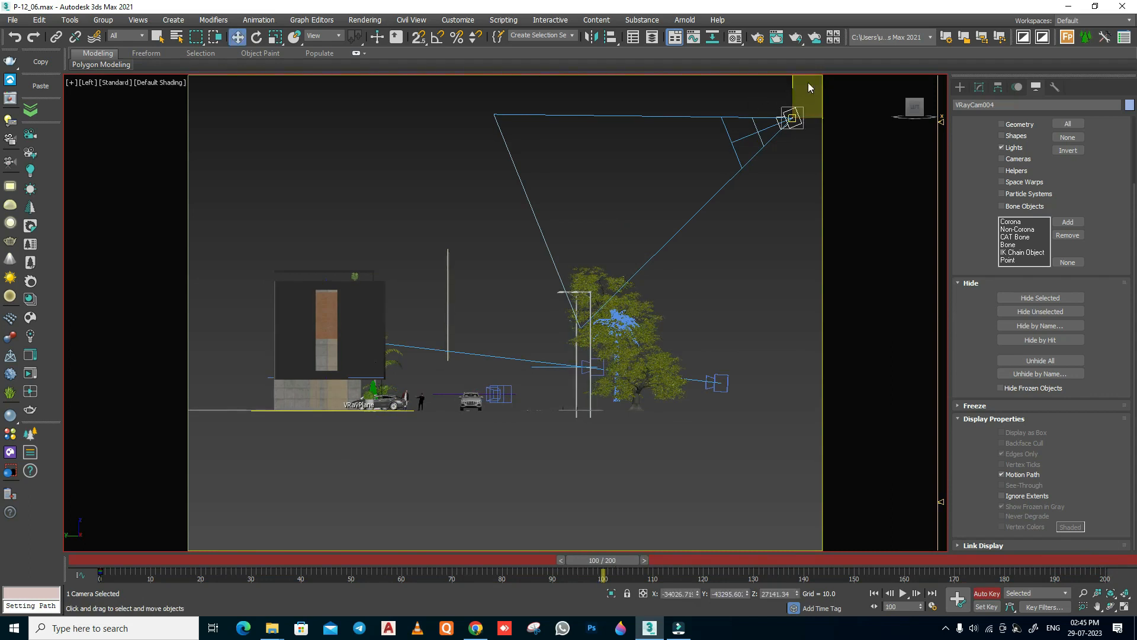
{"action": "middle_click_drag", "start_coordinate": [809, 87], "coordinate": [790, 118]}
{"action": "left_click_drag", "start_coordinate": [797, 96], "coordinate": [541, 251]}
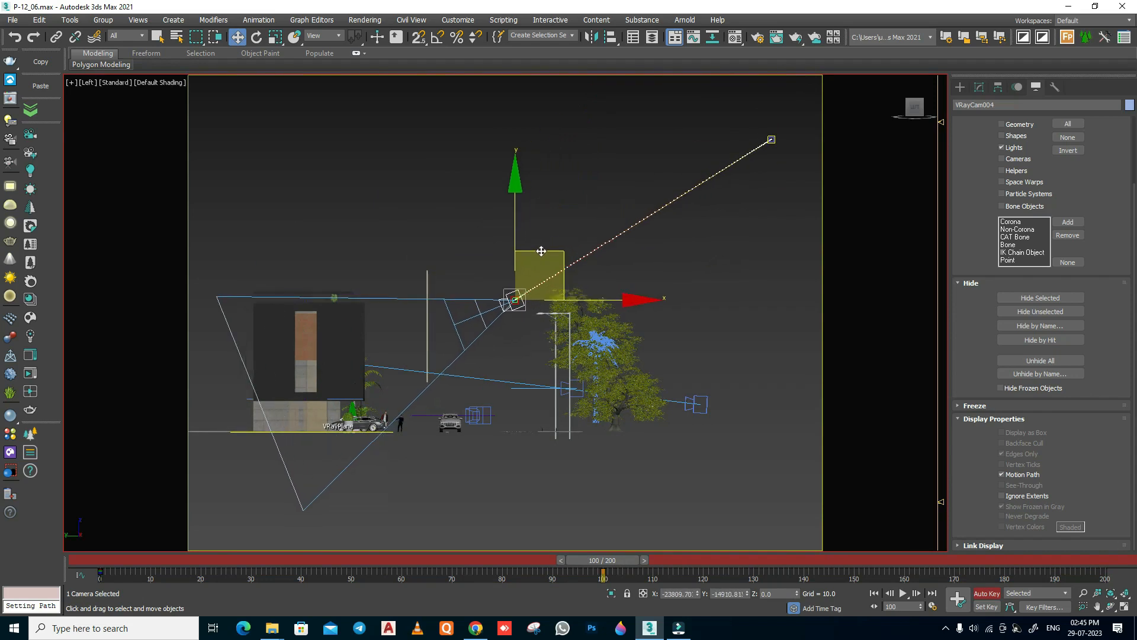
At frame 200, move the aerial camera closer and lower, to about Z 9924, level its tilt toward the facade, and check its view
{"action": "left_click_drag", "start_coordinate": [613, 562], "coordinate": [1105, 560]}
{"action": "left_click_drag", "start_coordinate": [556, 252], "coordinate": [492, 276]}
{"action": "key", "text": "e"}
{"action": "key", "text": "w"}
{"action": "key", "text": "c"}
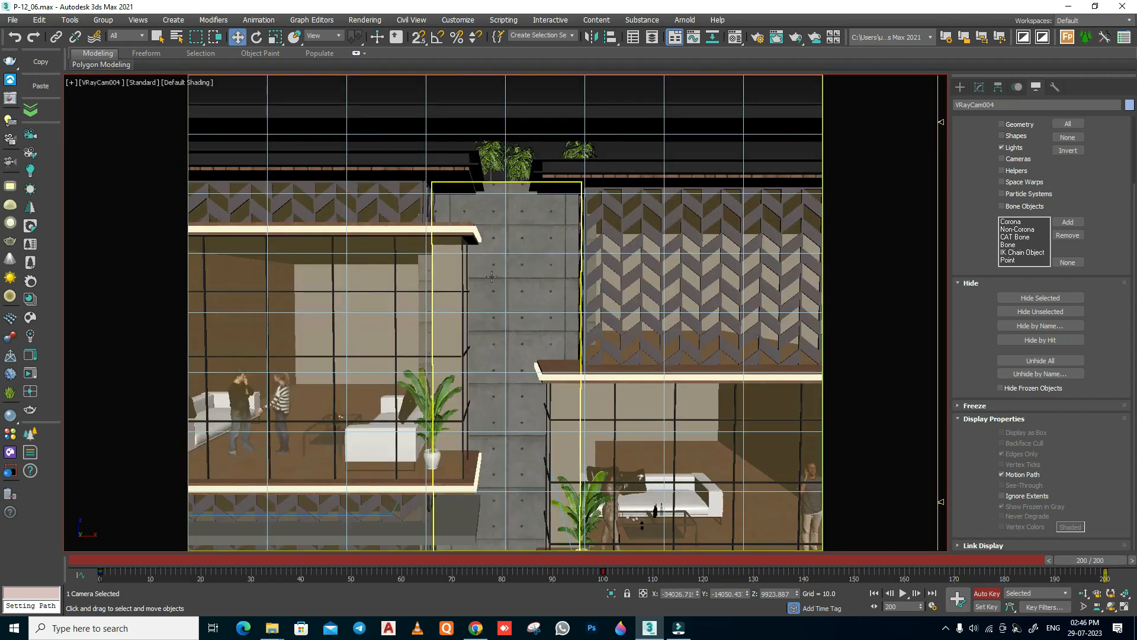
{"action": "key", "text": "l"}
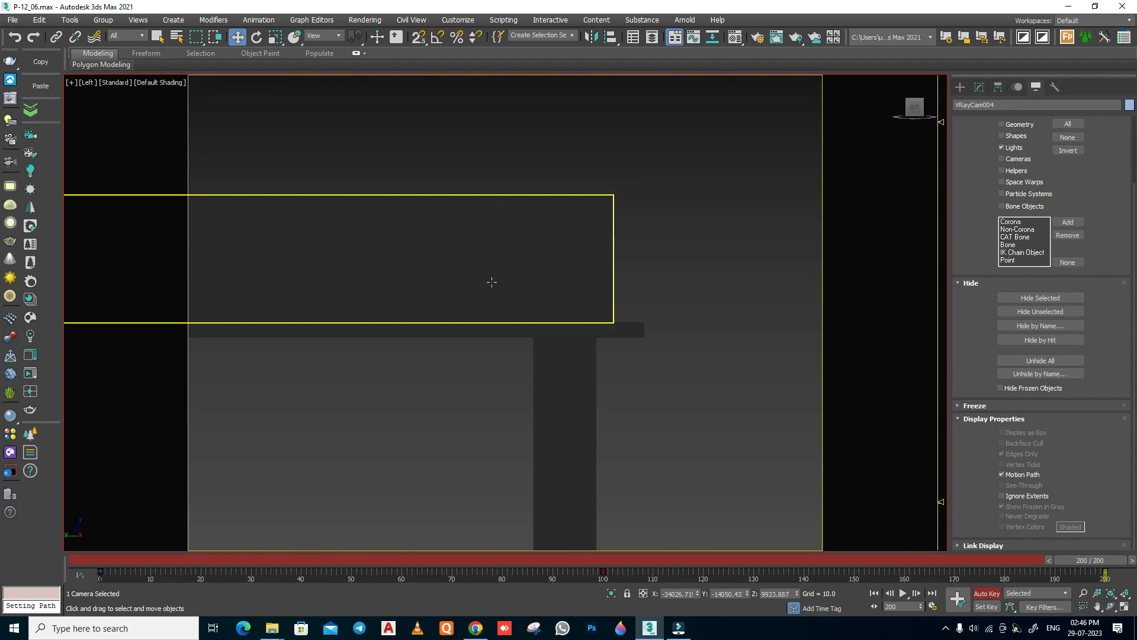
{"action": "scroll", "coordinate": [489, 277], "scroll_direction": "down", "scroll_amount": 5}
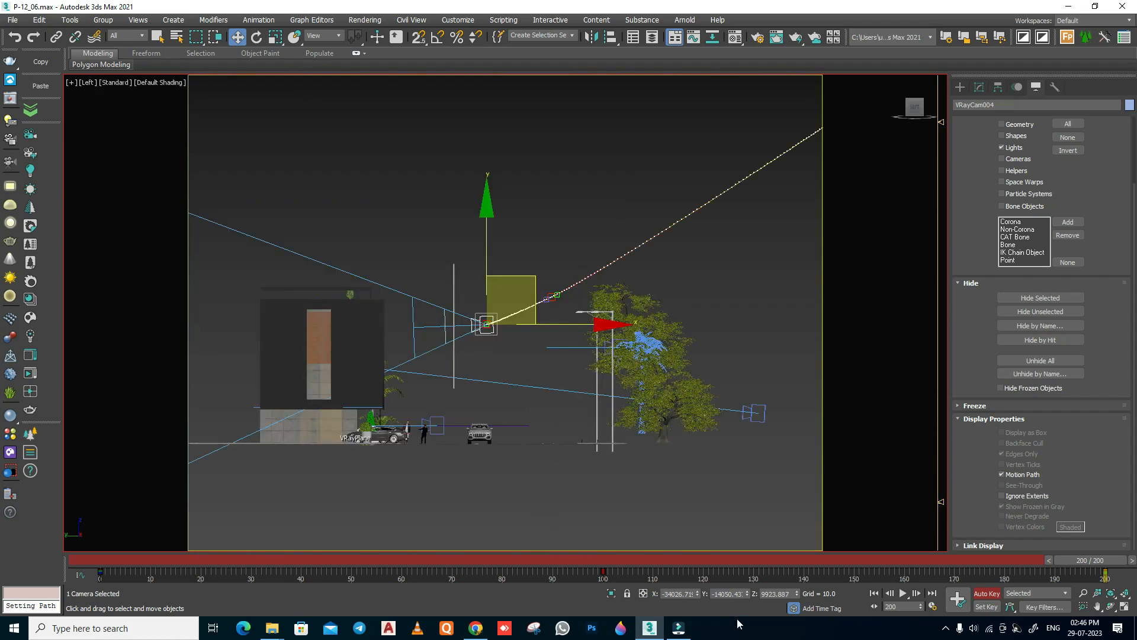
Smooth the motion path by moving the camera back and up at frame 100, and back to about Z 10321 at frame 200
{"action": "left_click_drag", "start_coordinate": [1086, 559], "coordinate": [599, 536]}
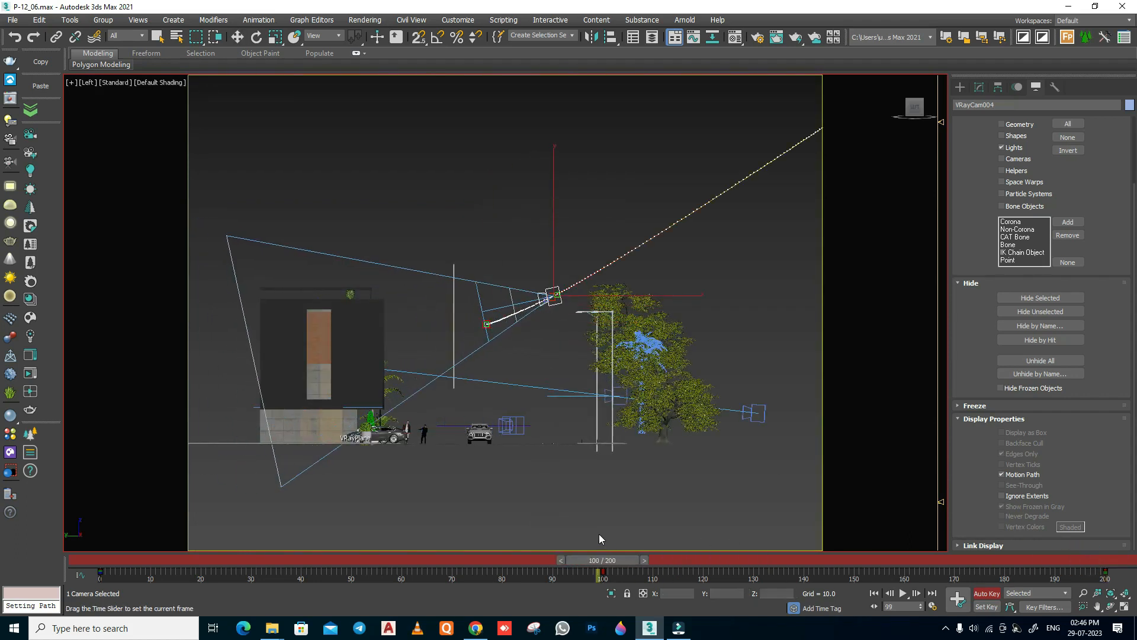
{"action": "left_click_drag", "start_coordinate": [580, 247], "coordinate": [624, 236]}
{"action": "key", "text": "End"}
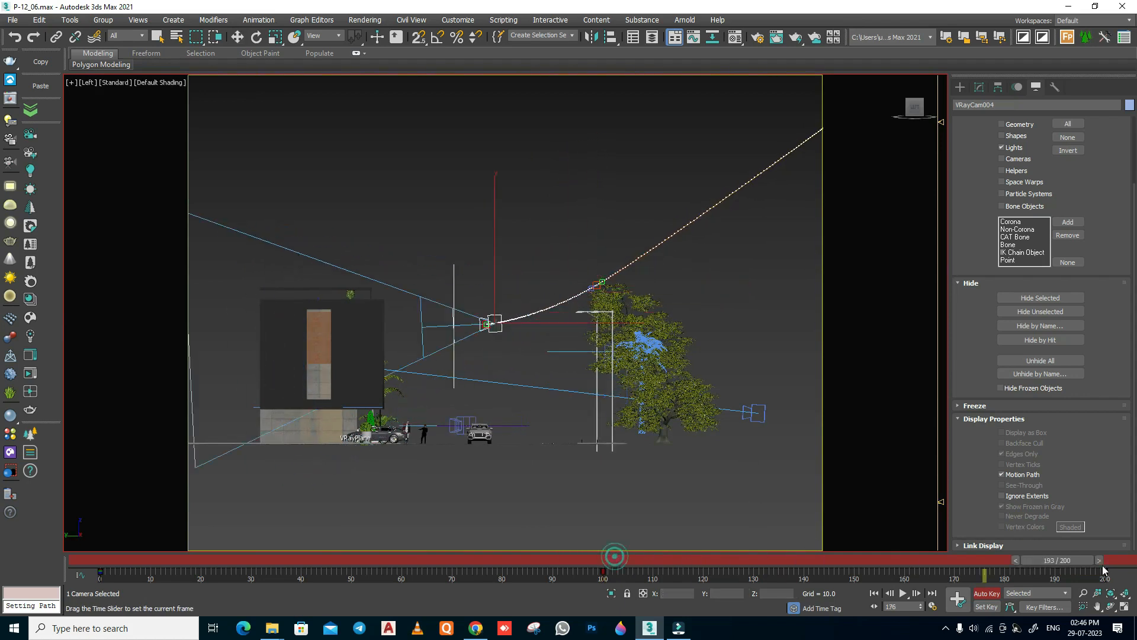
{"action": "left_click_drag", "start_coordinate": [508, 275], "coordinate": [534, 271]}
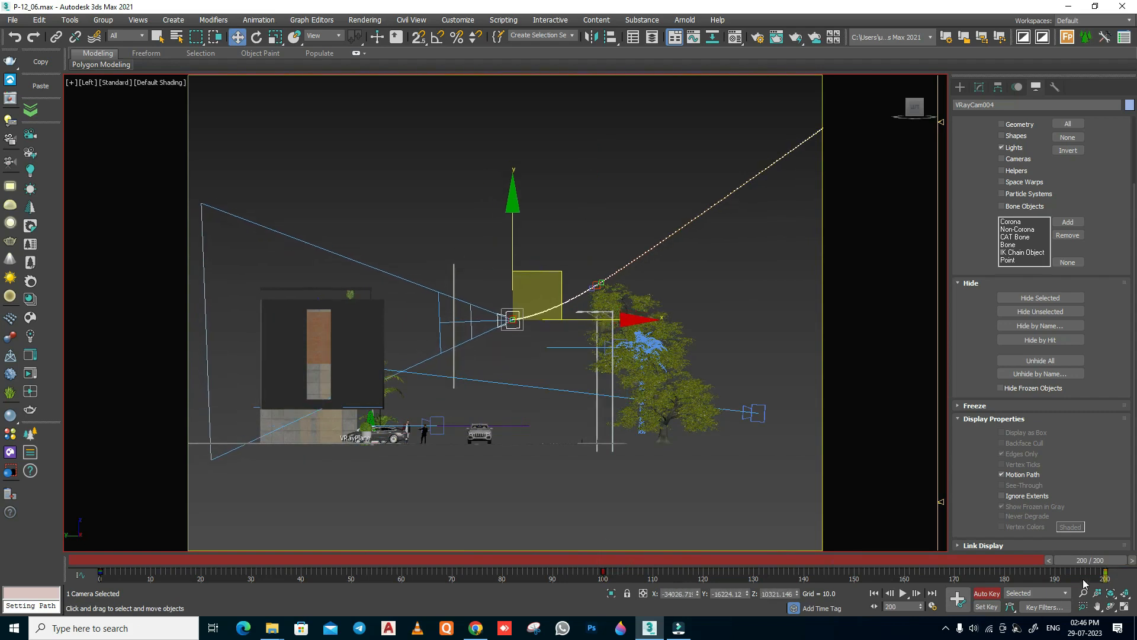
At frame 0, move the camera lower and closer, to about Z 23917, and set its X rotation to about 67.4 degrees
{"action": "key", "text": "Home"}
{"action": "middle_click_drag", "start_coordinate": [869, 121], "coordinate": [710, 199]}
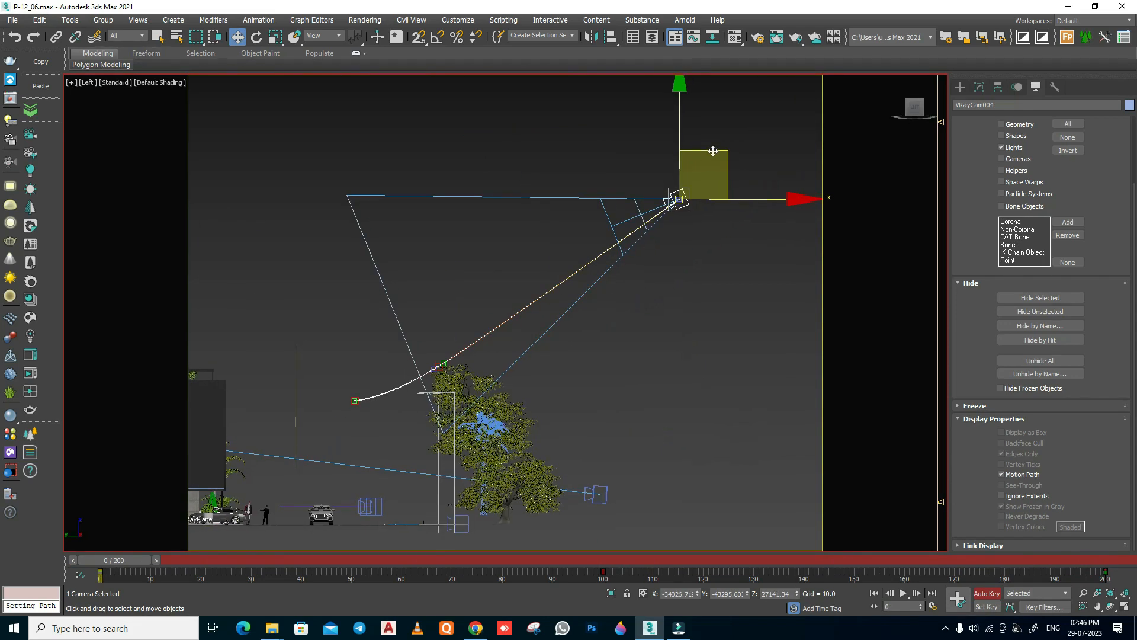
{"action": "left_click_drag", "start_coordinate": [713, 151], "coordinate": [681, 192]}
{"action": "key", "text": "e"}
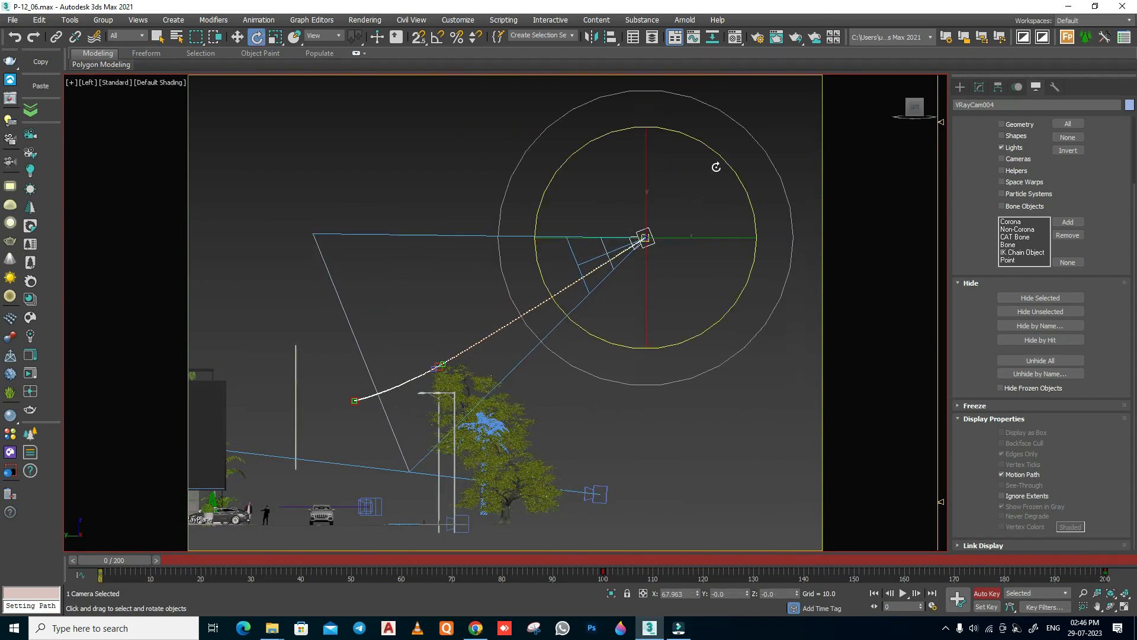
{"action": "left_click_drag", "start_coordinate": [721, 156], "coordinate": [722, 155]}
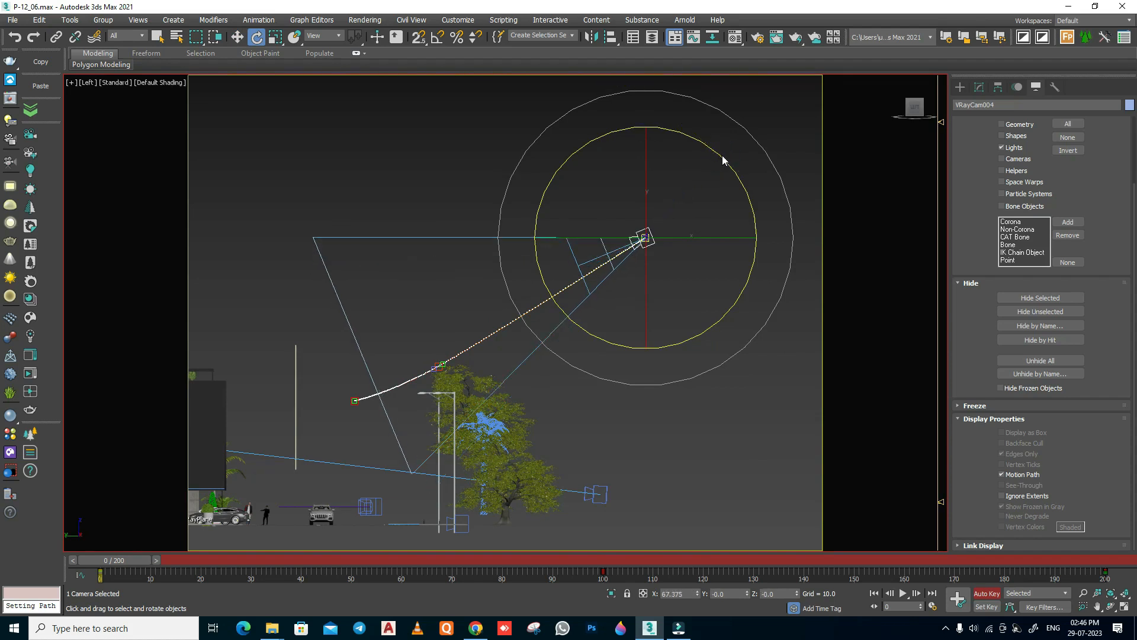
{"action": "key", "text": "w"}
{"action": "left_click_drag", "start_coordinate": [669, 192], "coordinate": [669, 190]}
{"action": "key", "text": "c"}
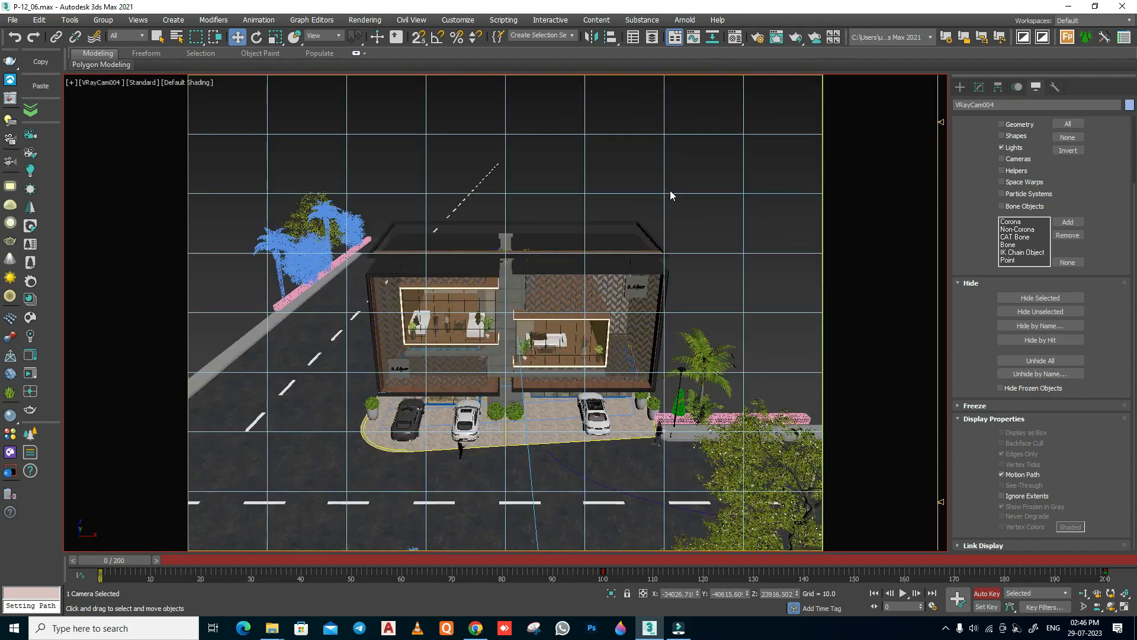
Turn off Auto Key and play the animation through the aerial camera's view
{"action": "left_click", "coordinate": [988, 594]}
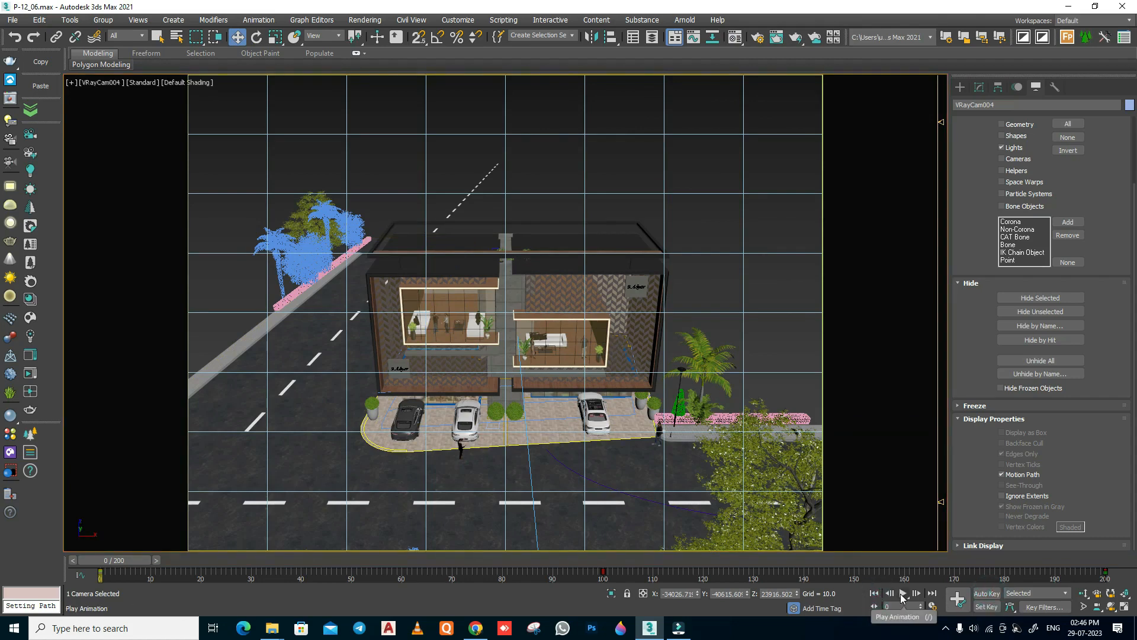
{"action": "left_click", "coordinate": [903, 593]}
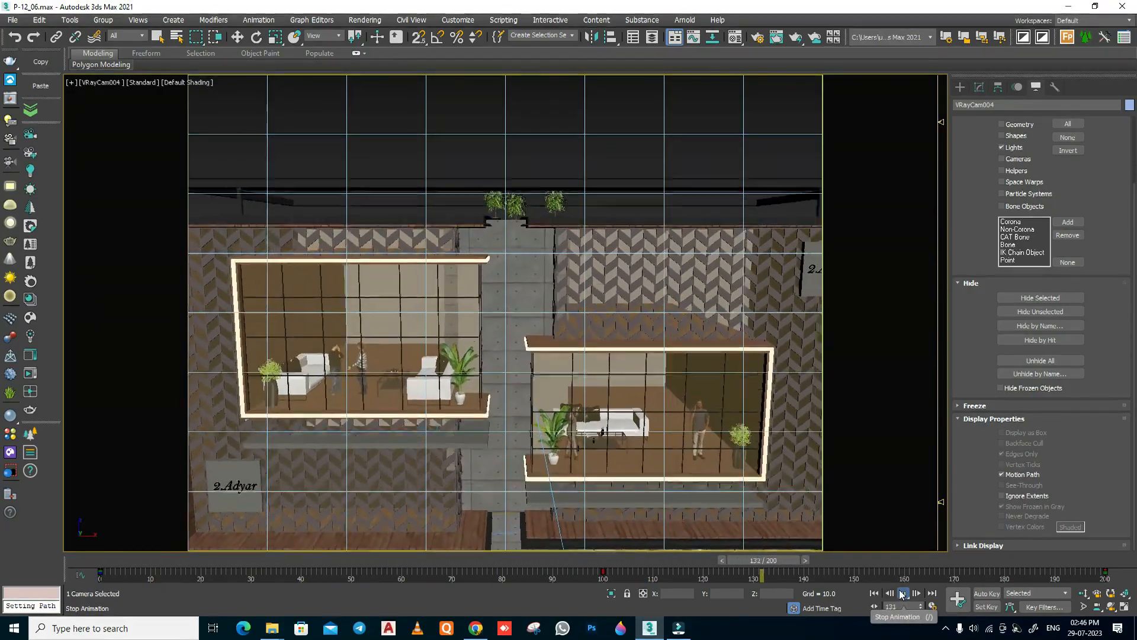
{"action": "left_click", "coordinate": [901, 594]}
{"action": "key", "text": "w"}
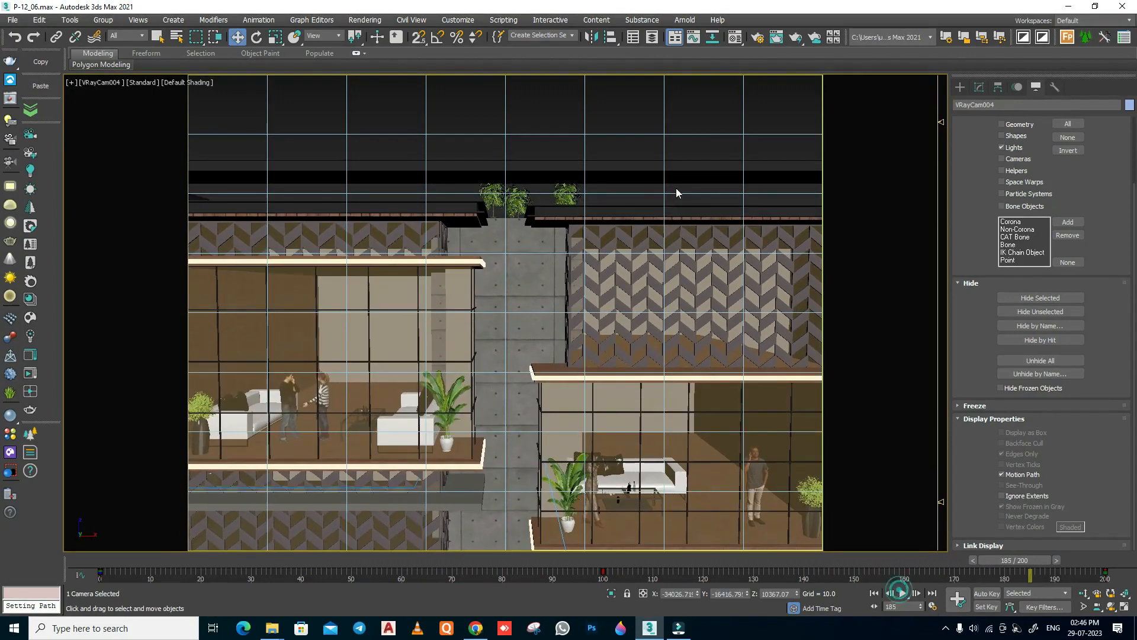
Deselect the camera and replay its animation from the first frame
{"action": "left_click", "coordinate": [652, 148]}
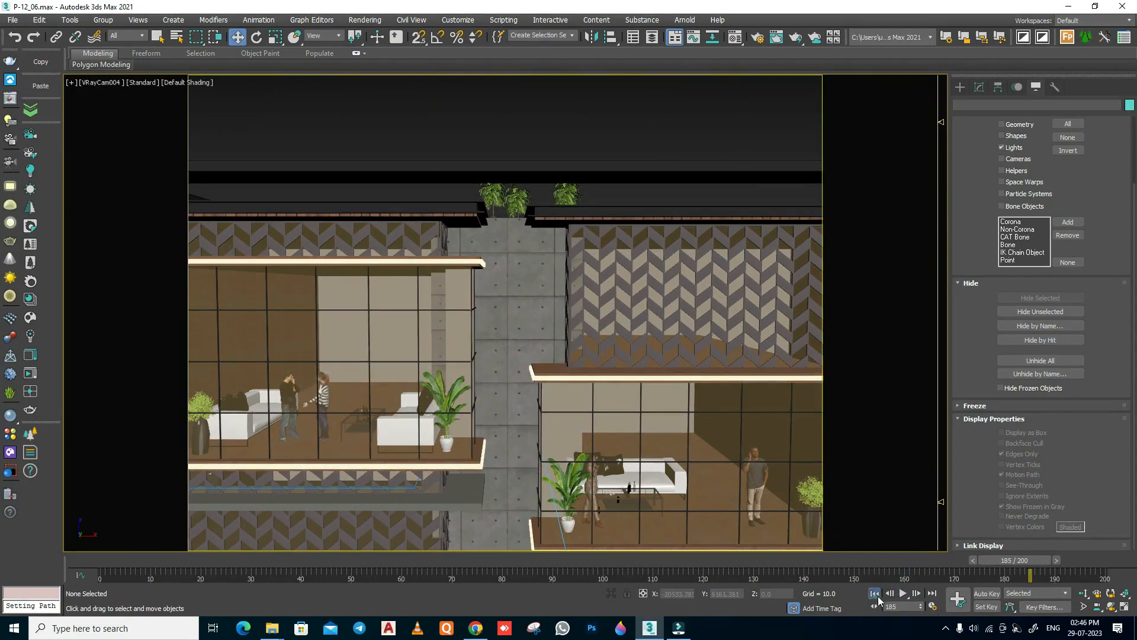
{"action": "left_click", "coordinate": [875, 594]}
{"action": "left_click", "coordinate": [902, 594]}
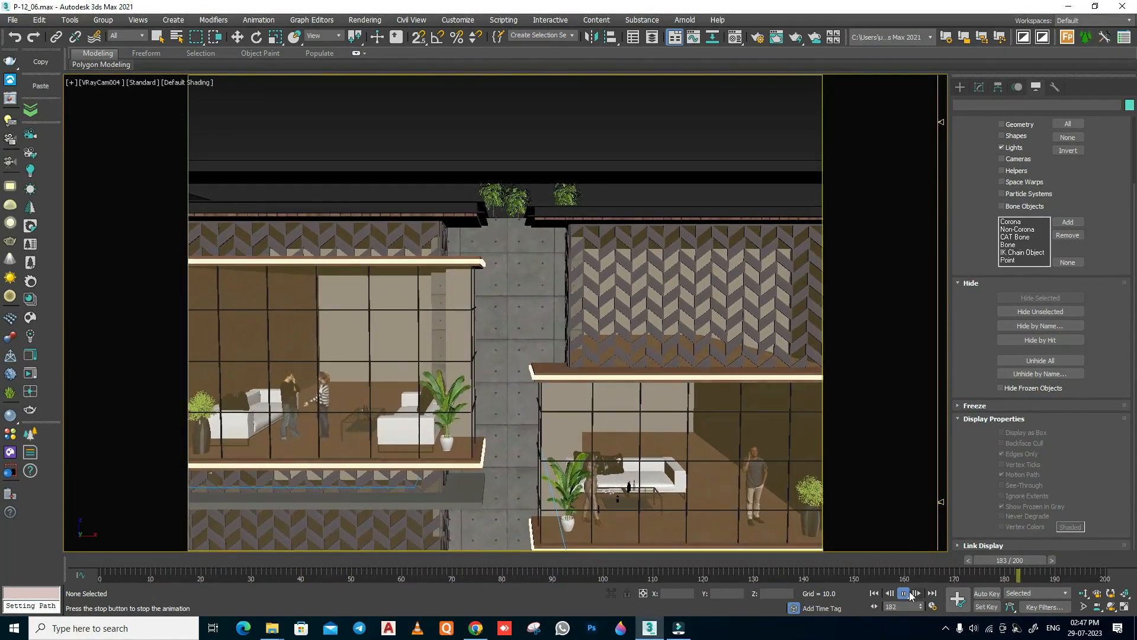
{"action": "left_click", "coordinate": [906, 593]}
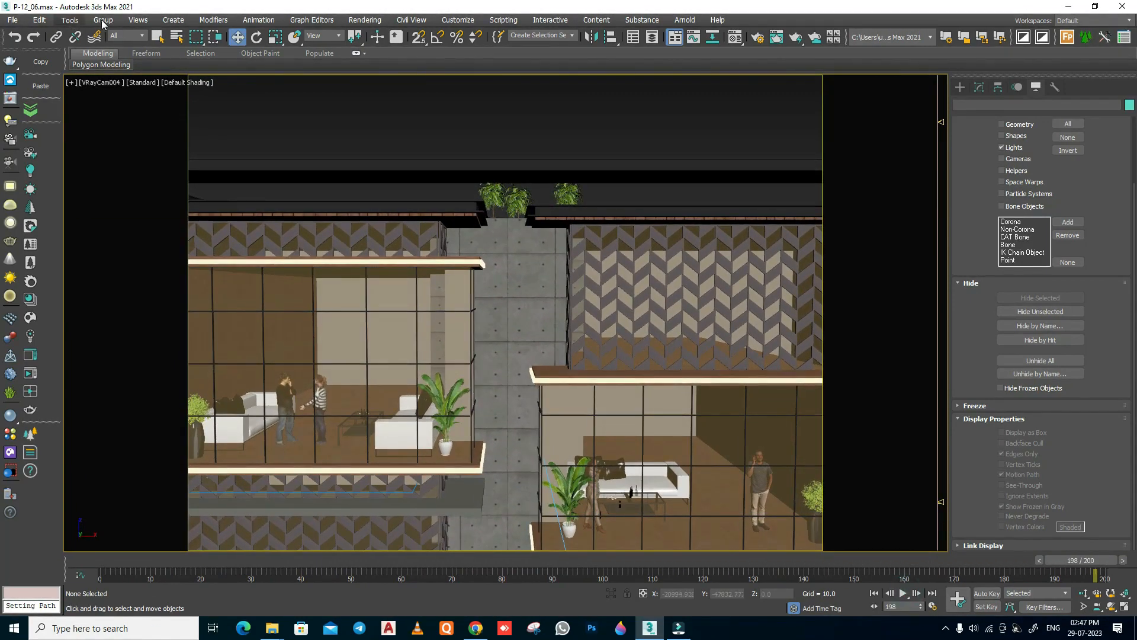
Create a preview animation of the VRayCam004 view covering the active time segment
{"action": "left_click", "coordinate": [70, 20]}
{"action": "mouse_move", "coordinate": [130, 381]}
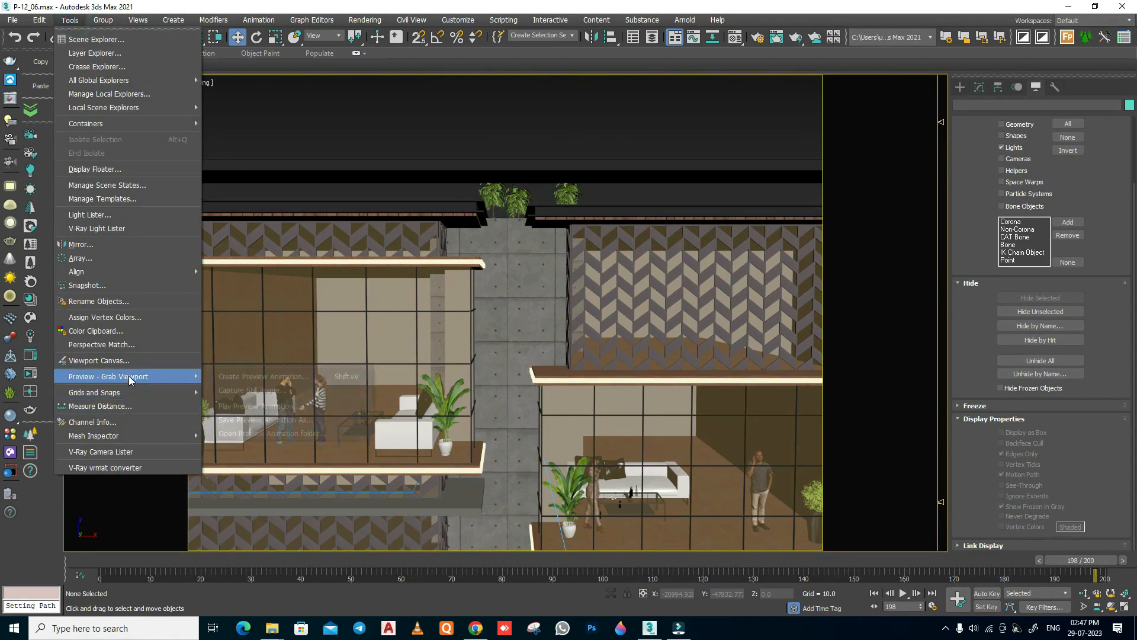
{"action": "left_click", "coordinate": [259, 377]}
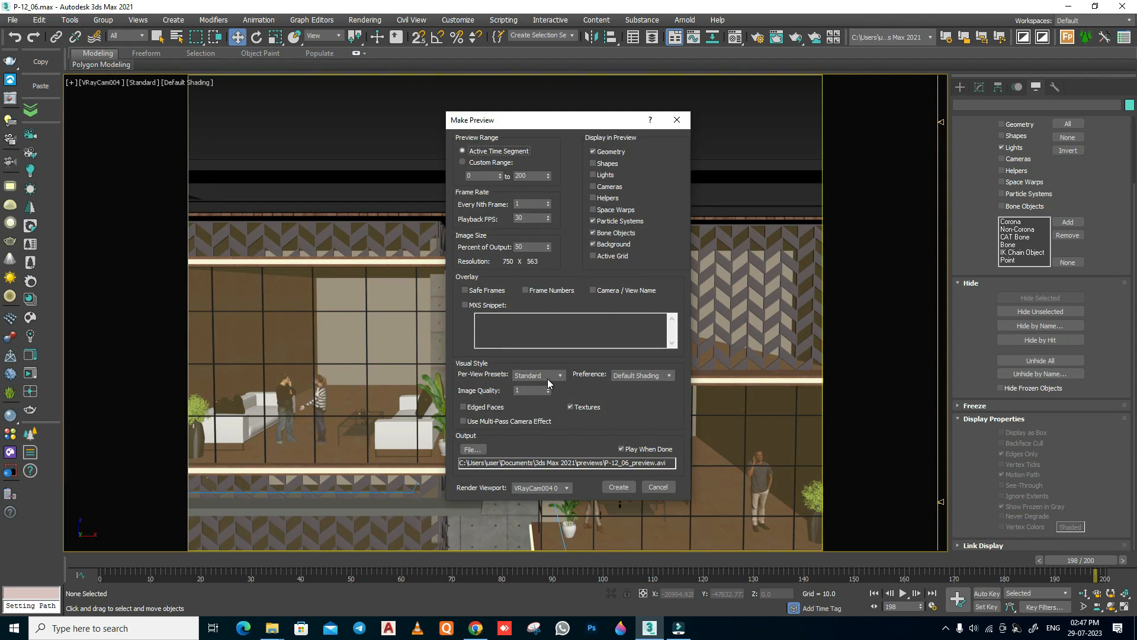
{"action": "left_click", "coordinate": [619, 487]}
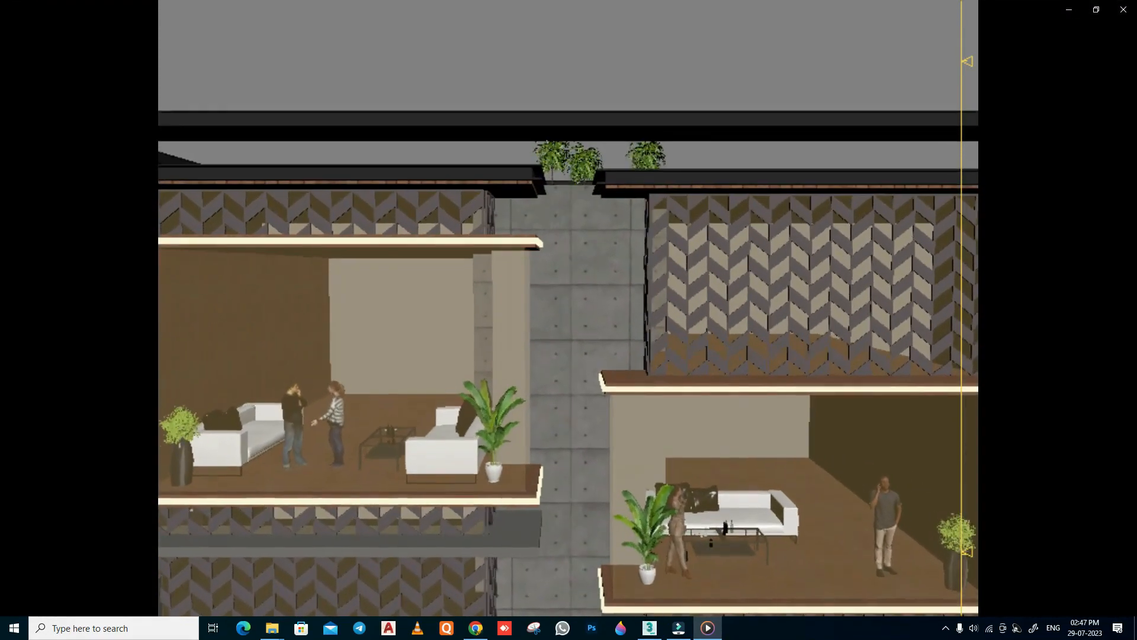
Replay the preview video, close the player, and play the viewport animation from frame 0
{"action": "key", "text": "space"}
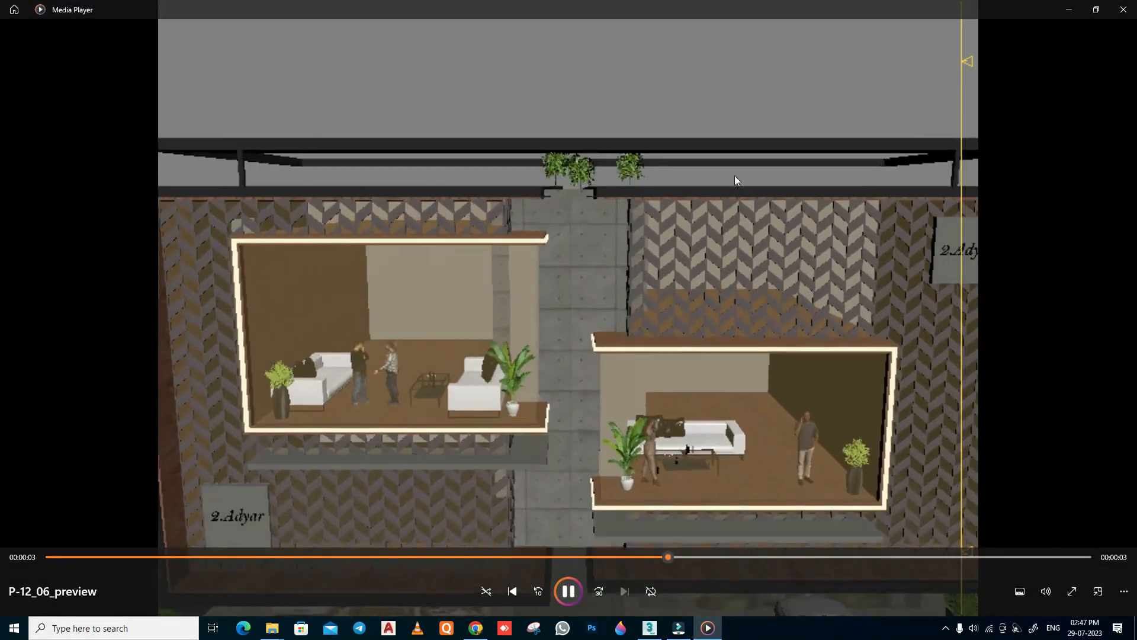
{"action": "left_click", "coordinate": [1120, 9]}
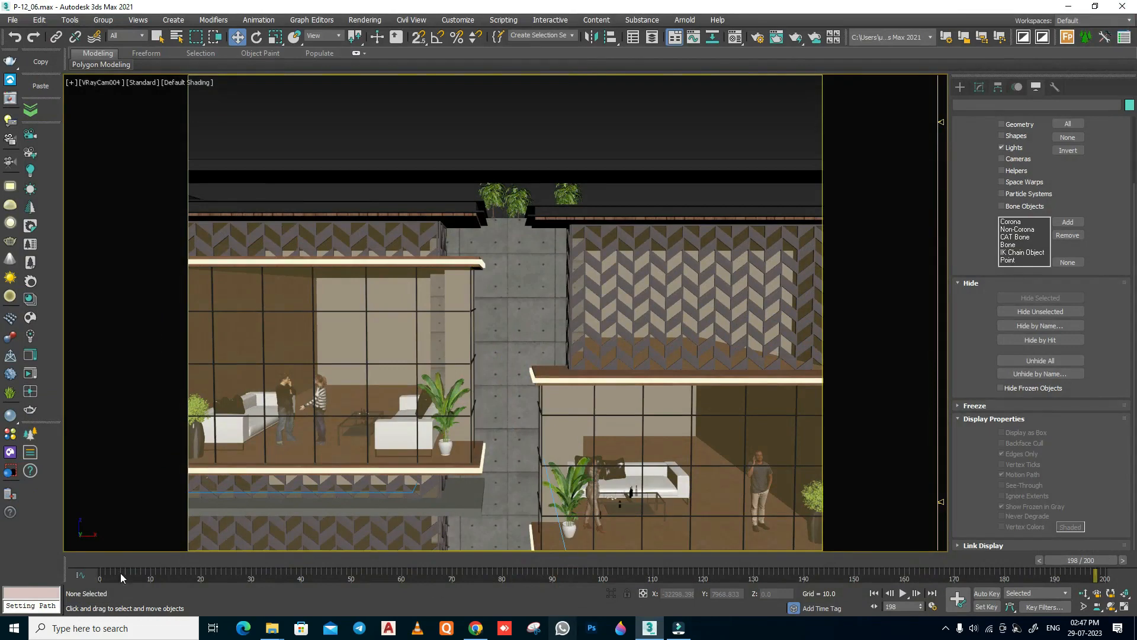
{"action": "left_click", "coordinate": [107, 560]}
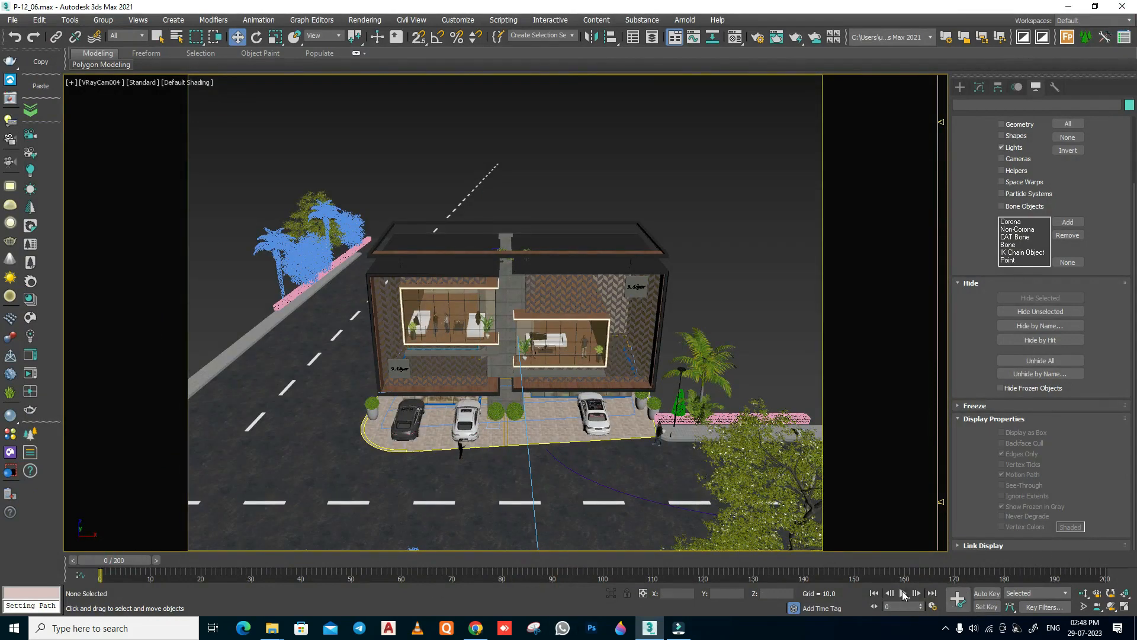
{"action": "left_click", "coordinate": [903, 594]}
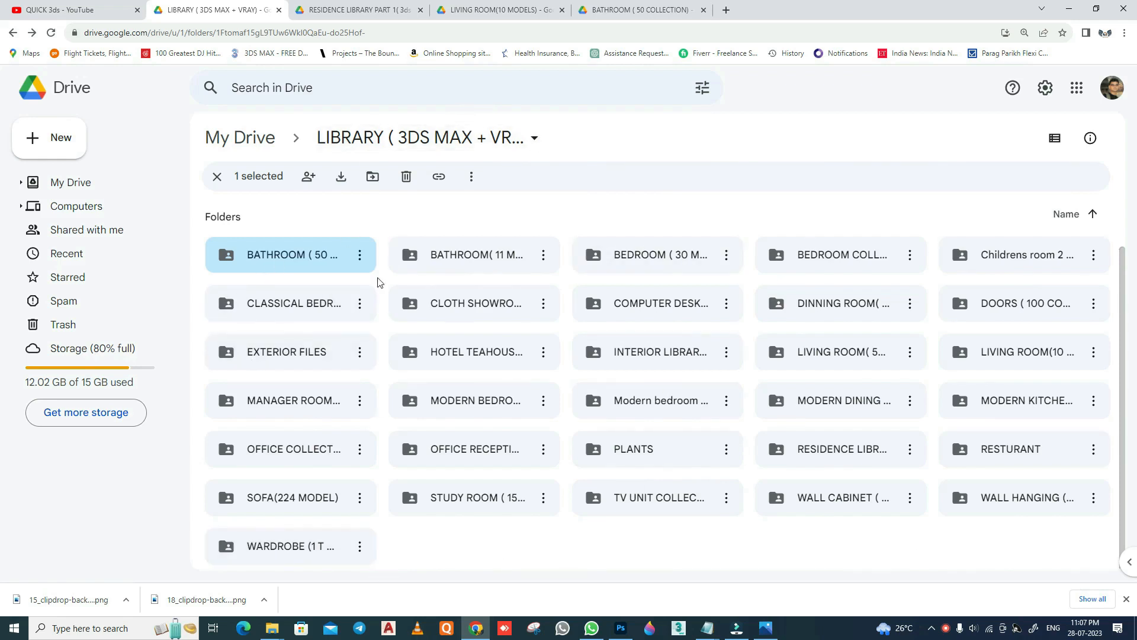
Switch to Google Drive in the browser and examine the model images in the residence library and living room folders
{"action": "left_click", "coordinate": [355, 10]}
{"action": "scroll", "coordinate": [344, 428], "scroll_direction": "down", "scroll_amount": 3}
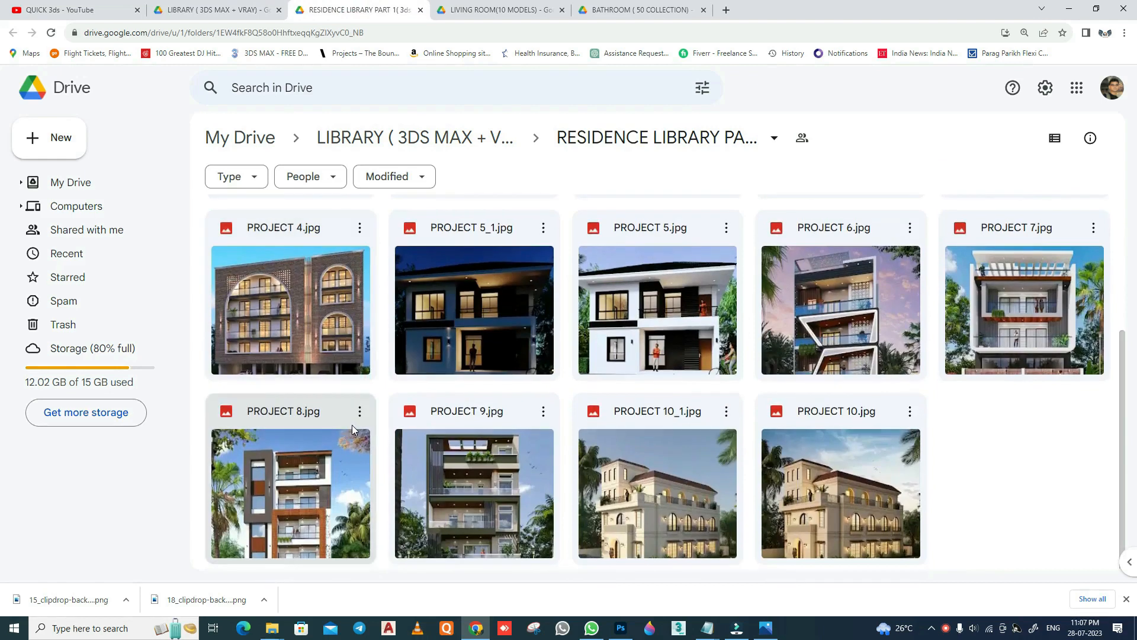
{"action": "scroll", "coordinate": [350, 428], "scroll_direction": "up", "scroll_amount": 3}
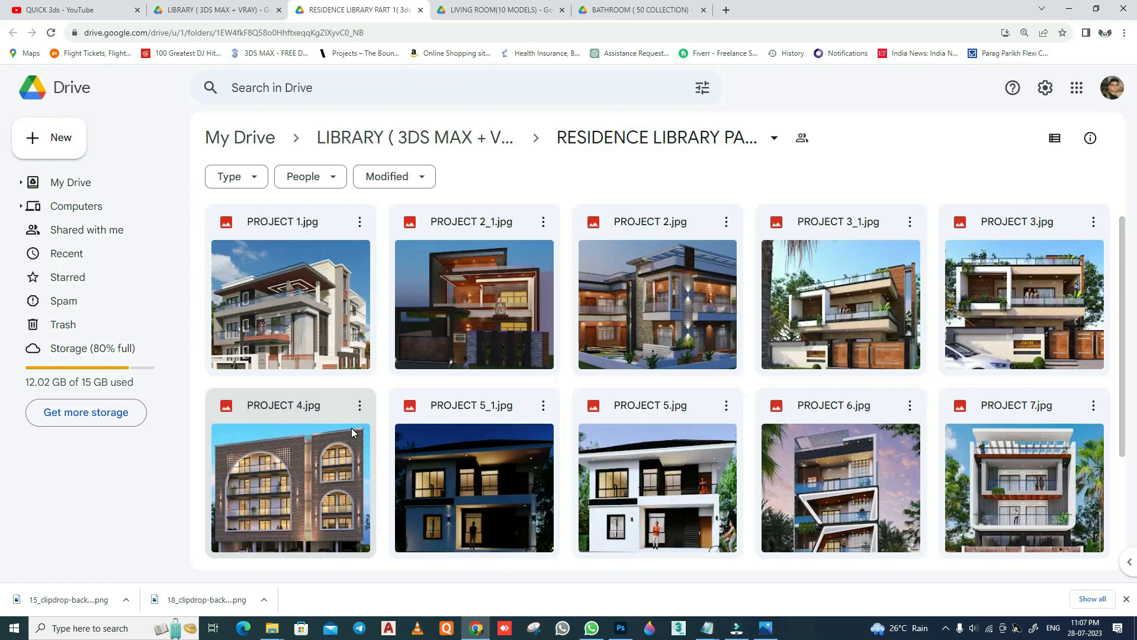
{"action": "left_click", "coordinate": [480, 10]}
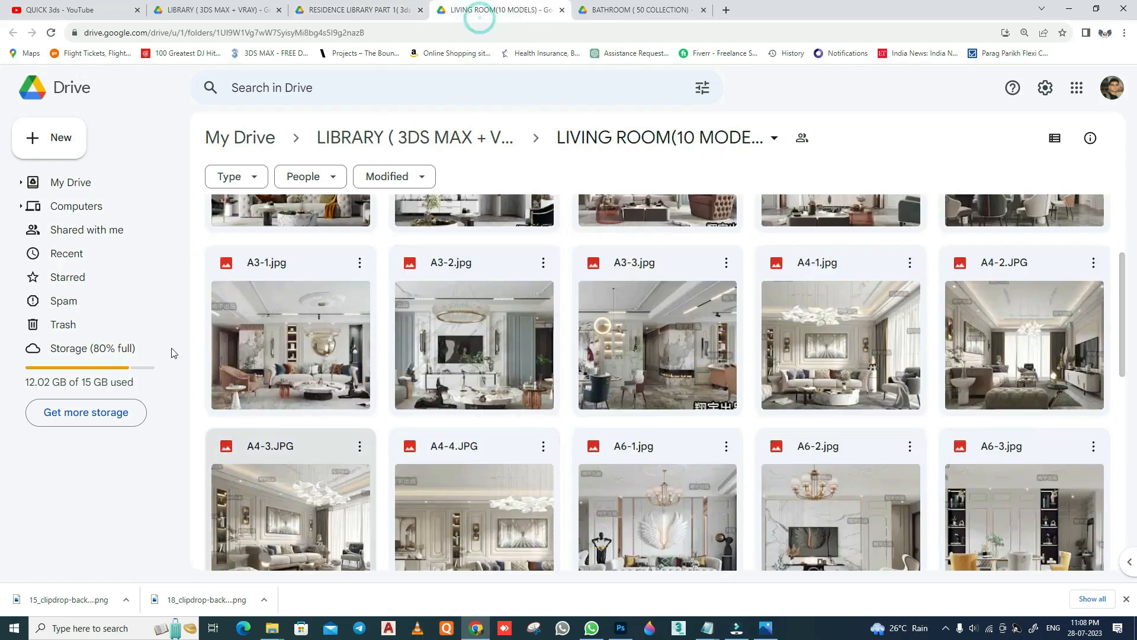
{"action": "scroll", "coordinate": [602, 372], "scroll_direction": "down", "scroll_amount": 5}
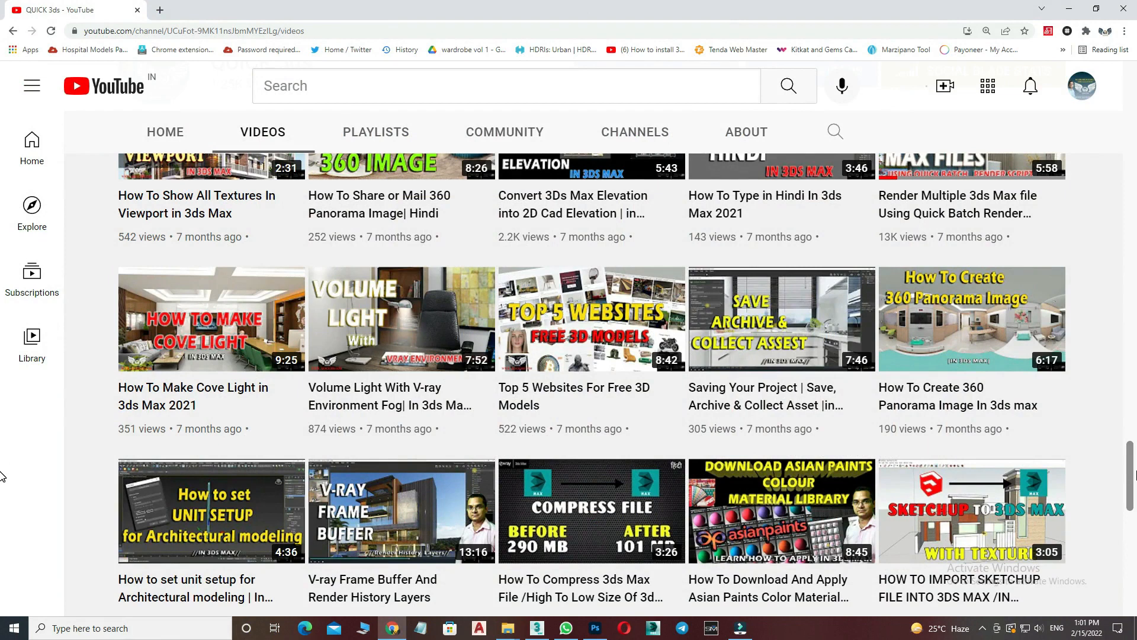
{"action": "scroll", "coordinate": [1114, 528], "scroll_direction": "up", "scroll_amount": 4}
{"action": "scroll", "coordinate": [1096, 527], "scroll_direction": "up", "scroll_amount": 6}
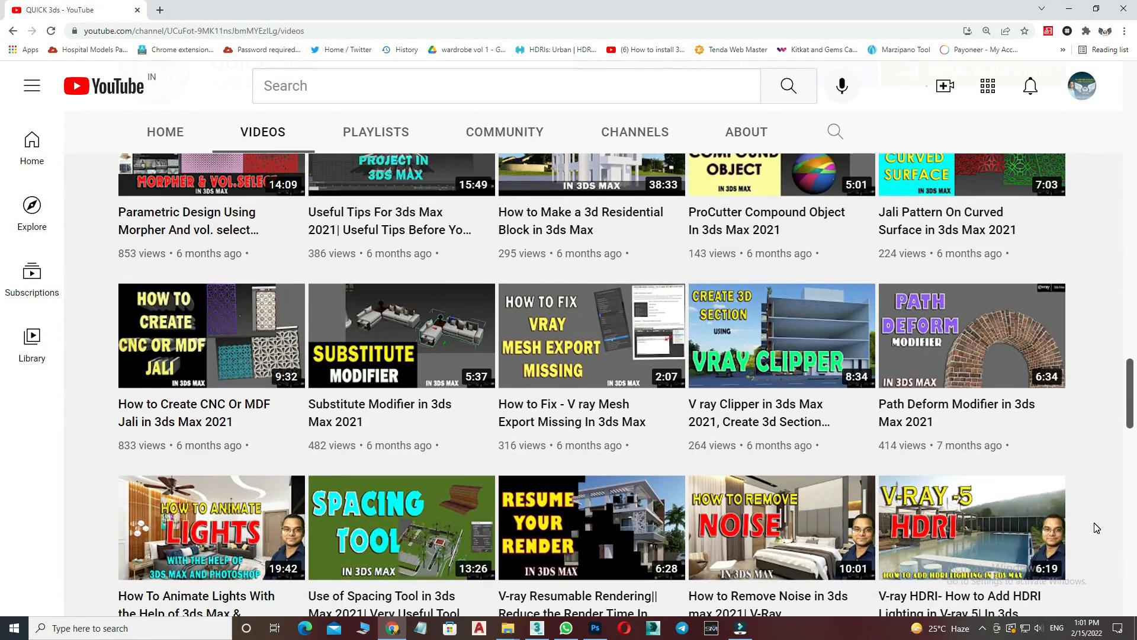